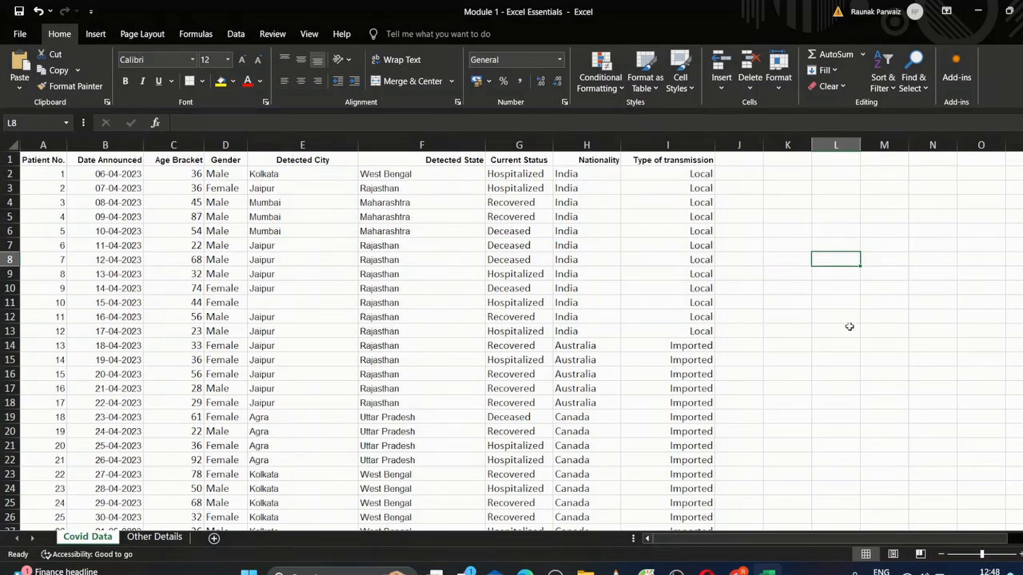
Step: Enter the text BOOK in cell L9
click(829, 275)
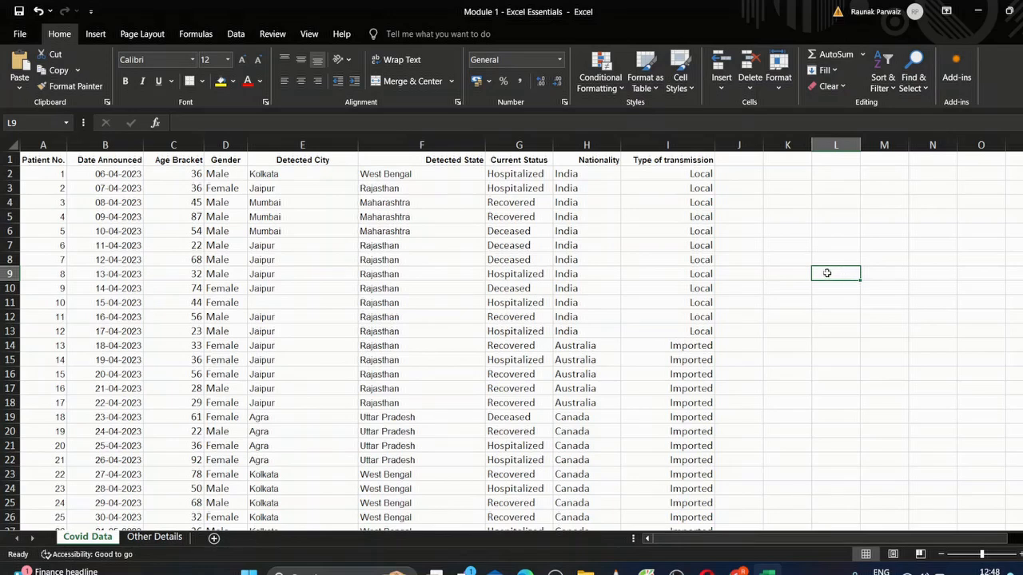
text(BOOK)
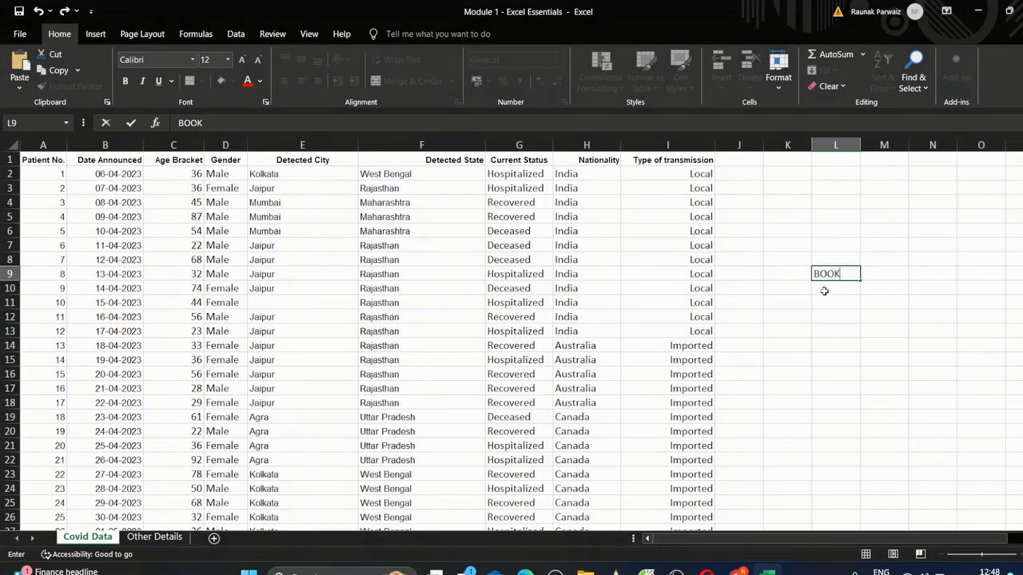
key(Return)
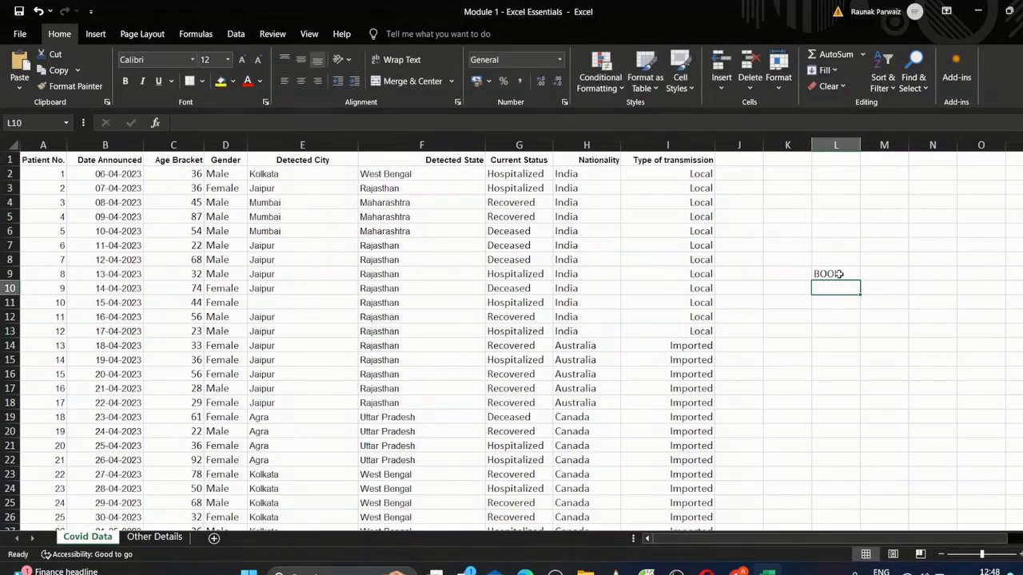
Step: Apply the Arial Rounded MT Bold font to the BOOK text in cell L9
click(836, 273)
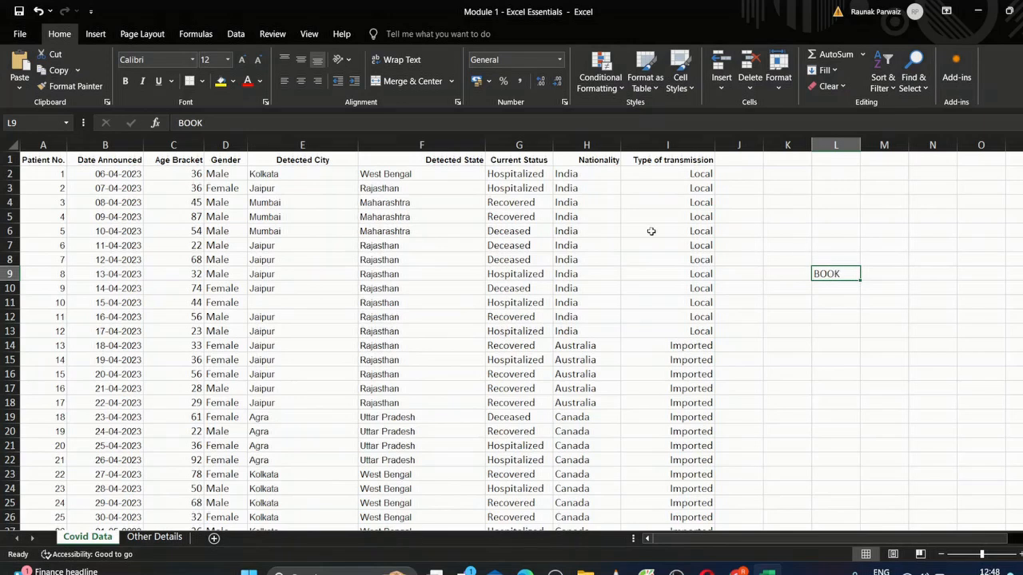
click(194, 59)
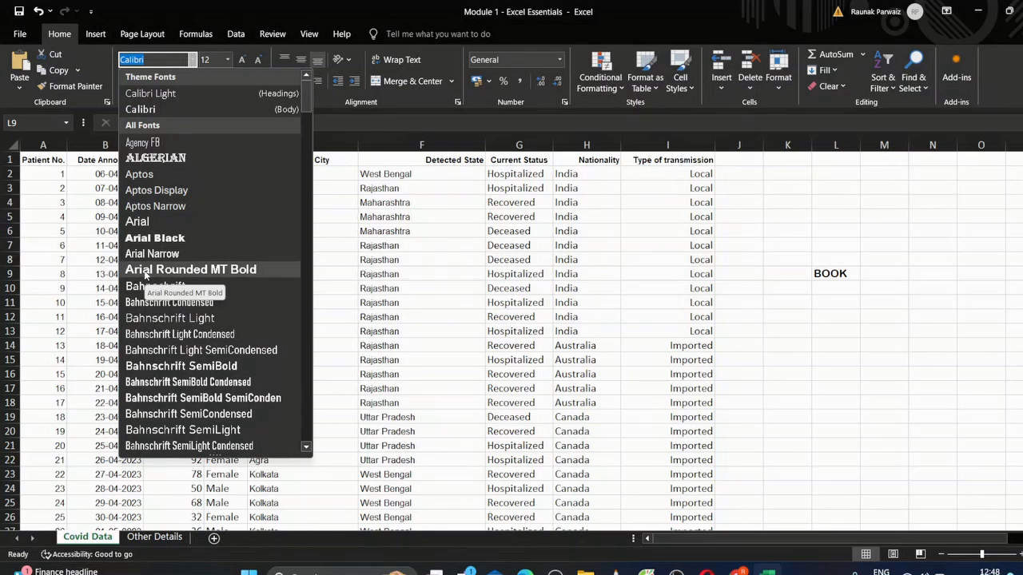
click(190, 269)
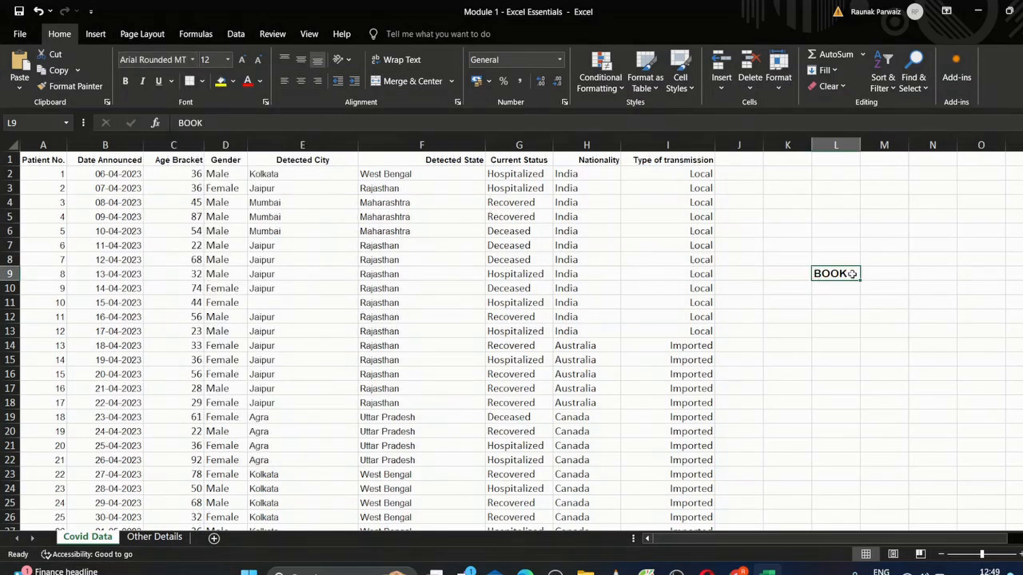
Step: Change the BOOK text's font to Aptos Narrow and set its size to 20
click(191, 60)
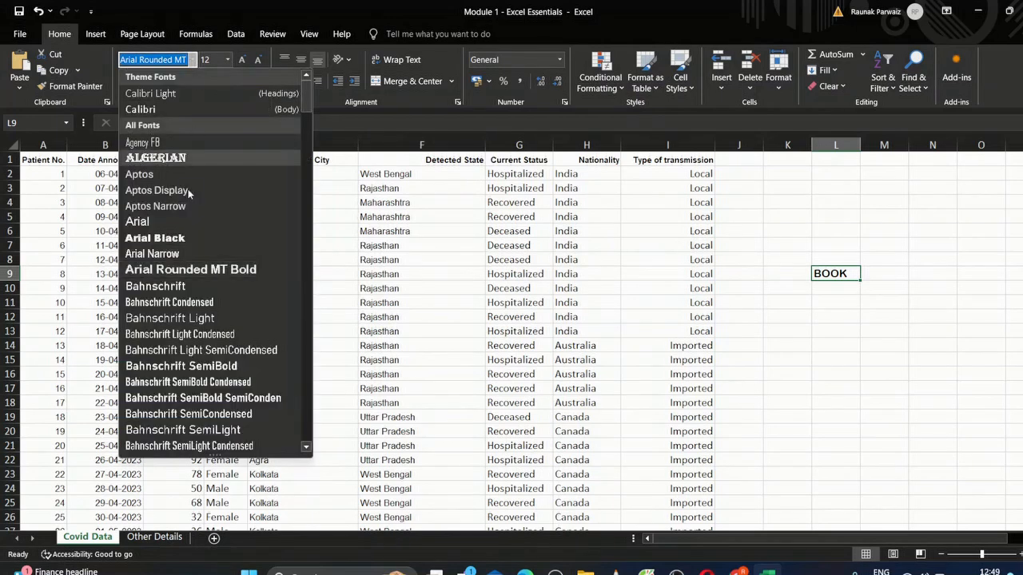
click(158, 211)
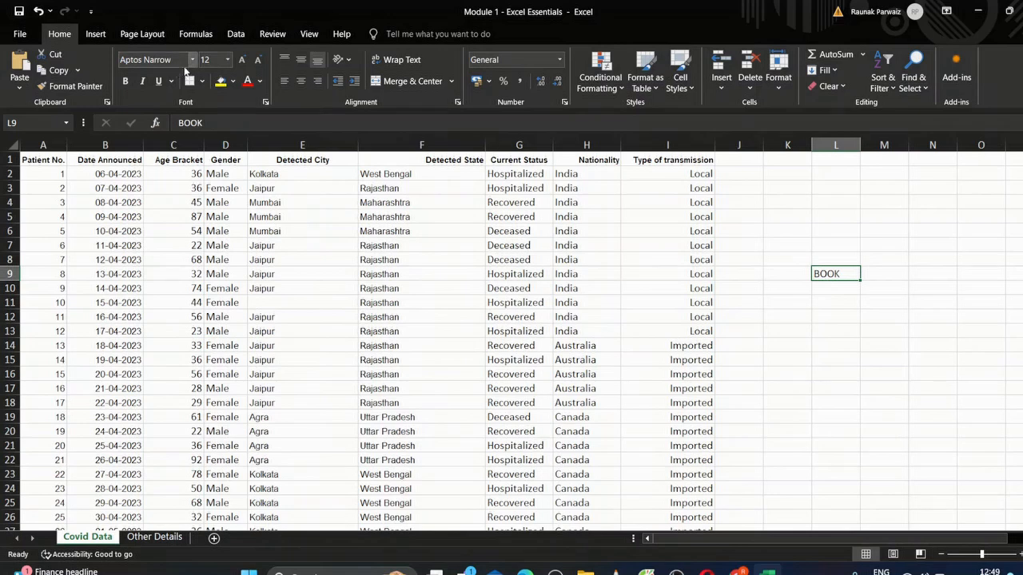
click(228, 61)
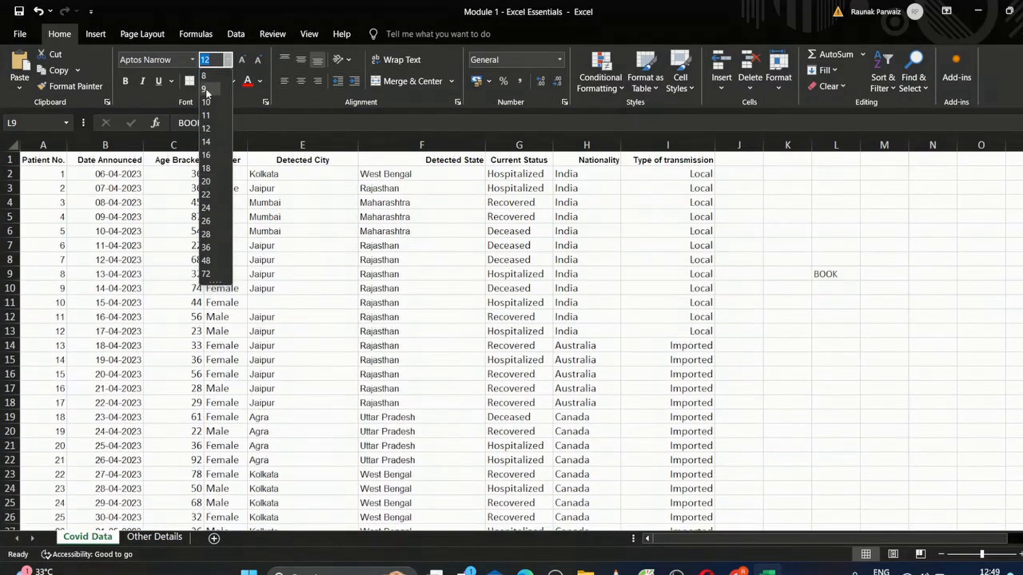
click(214, 182)
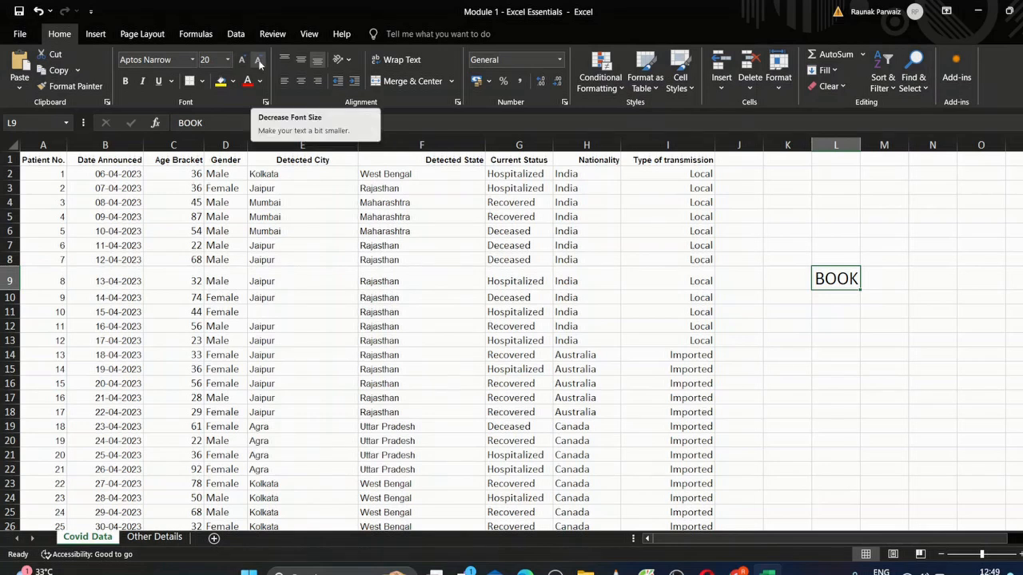
Step: Make the BOOK text bold and italic, underlining it first singly and finally with a double underline
click(125, 82)
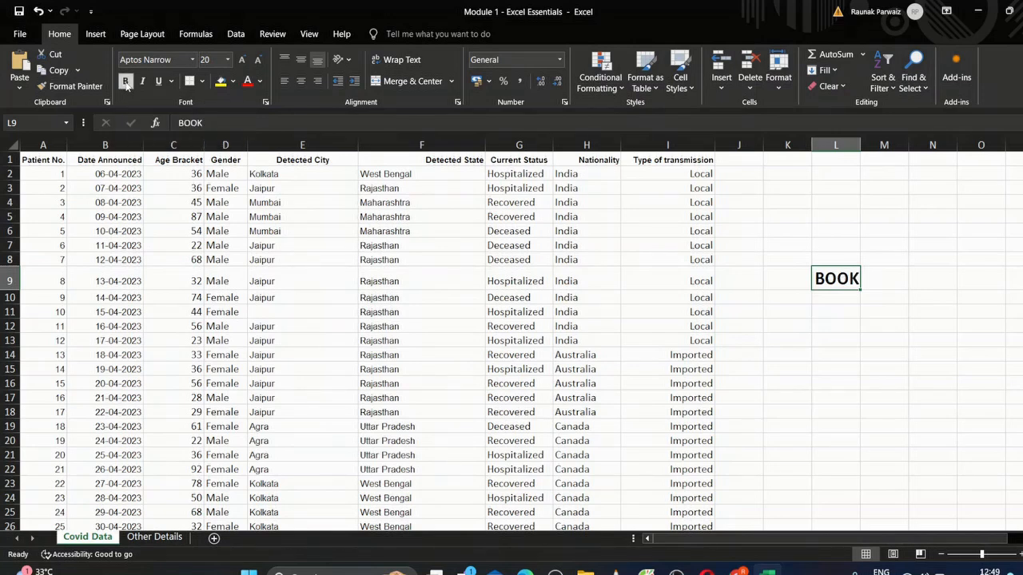
click(144, 81)
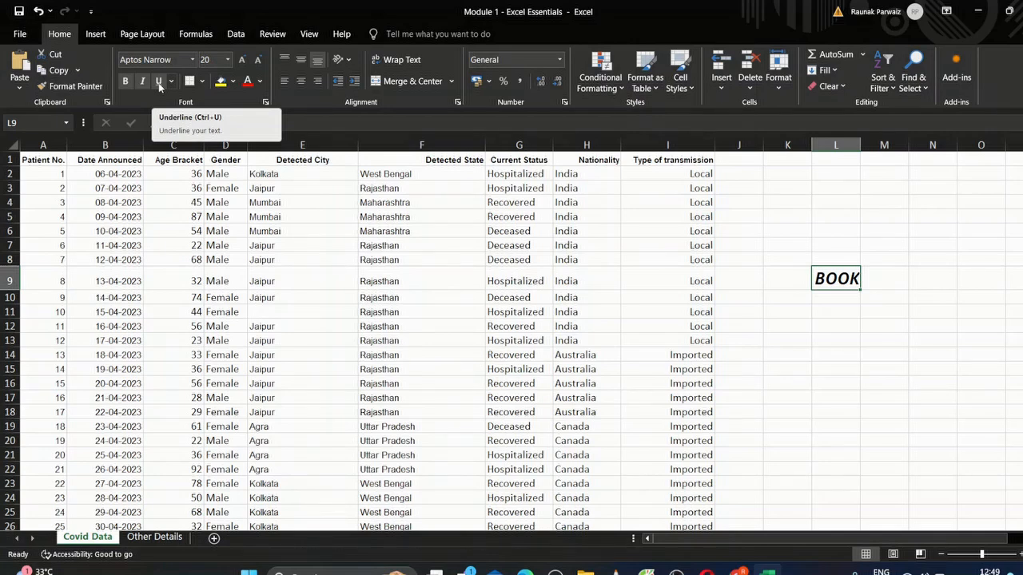
click(159, 83)
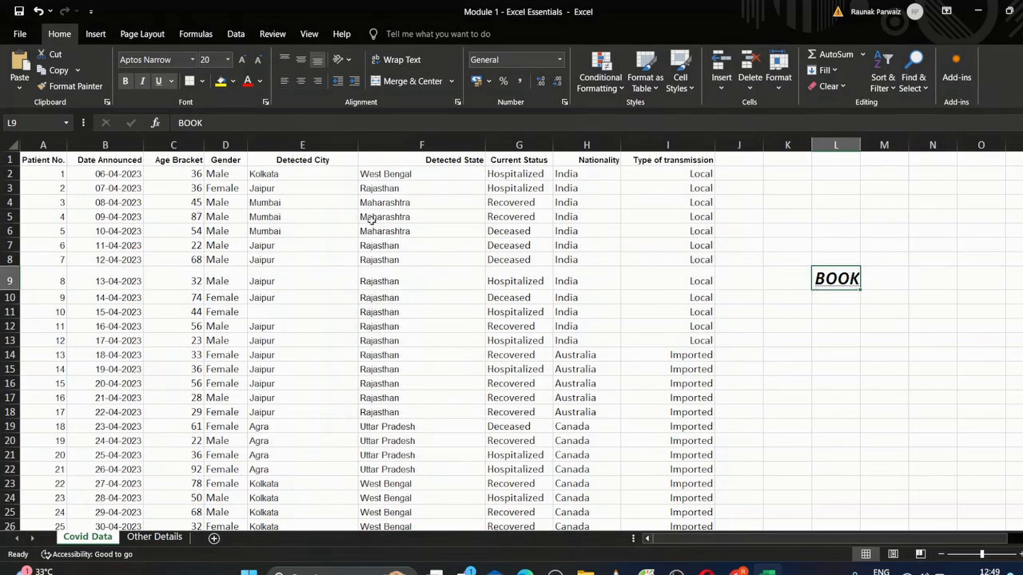
click(171, 81)
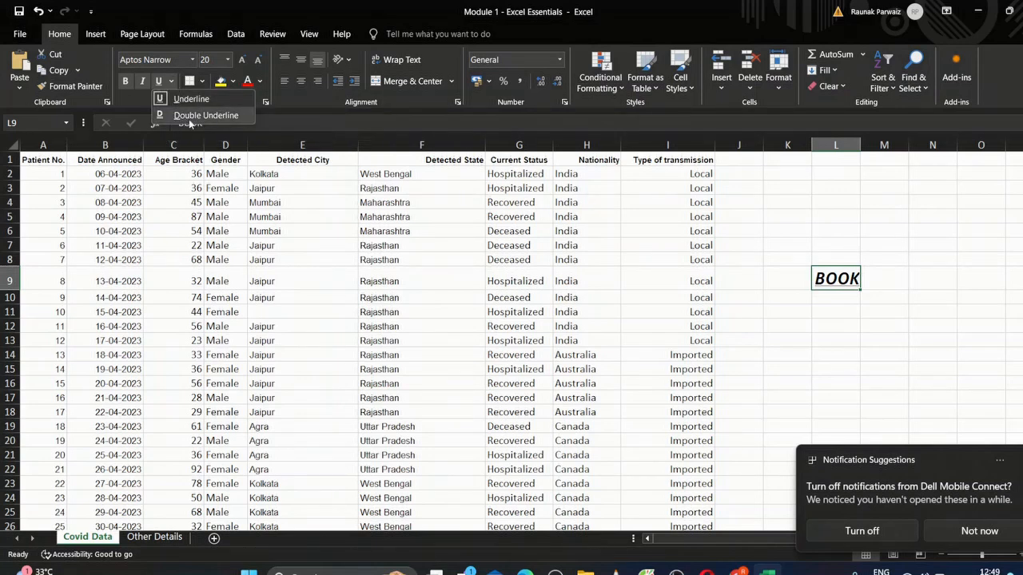
click(190, 118)
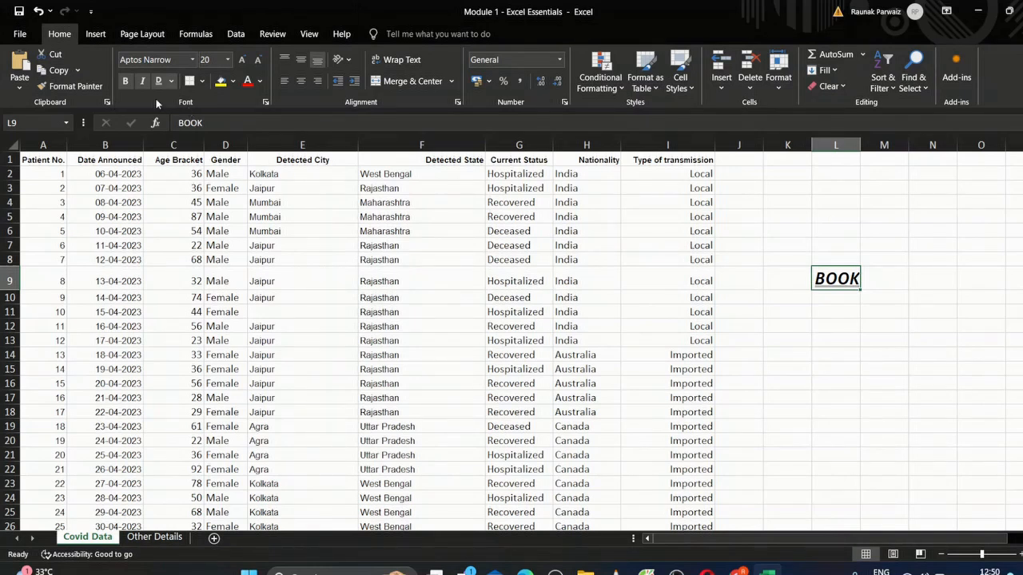
click(824, 327)
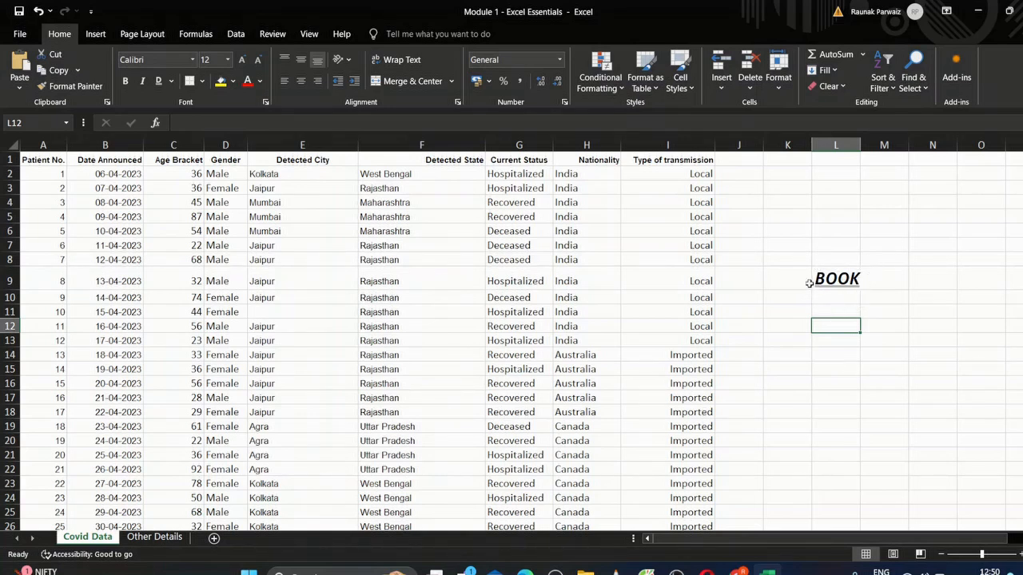
Step: Apply all borders to cell L9 and widen column L so the bordered text fits comfortably
click(828, 279)
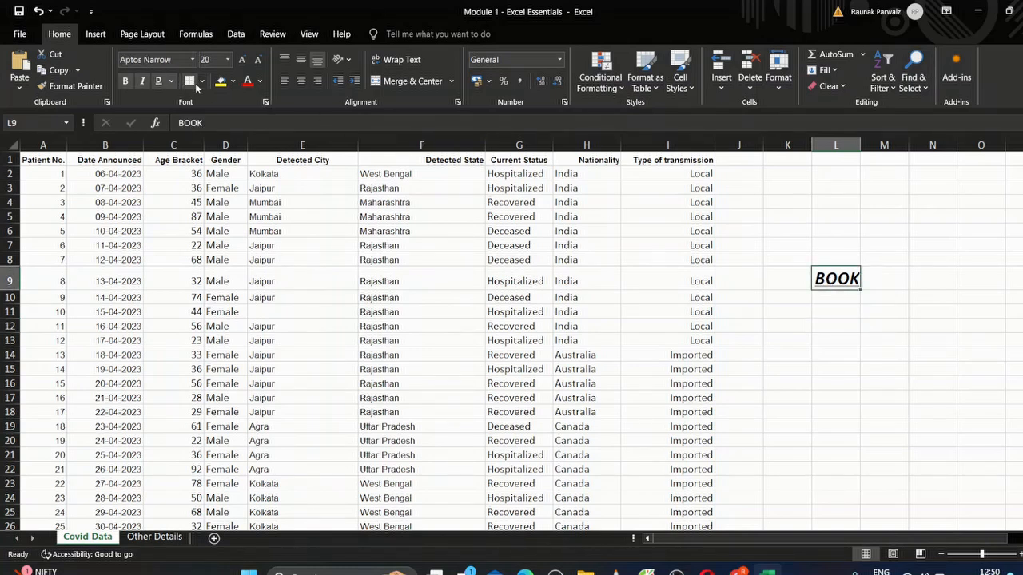
click(202, 81)
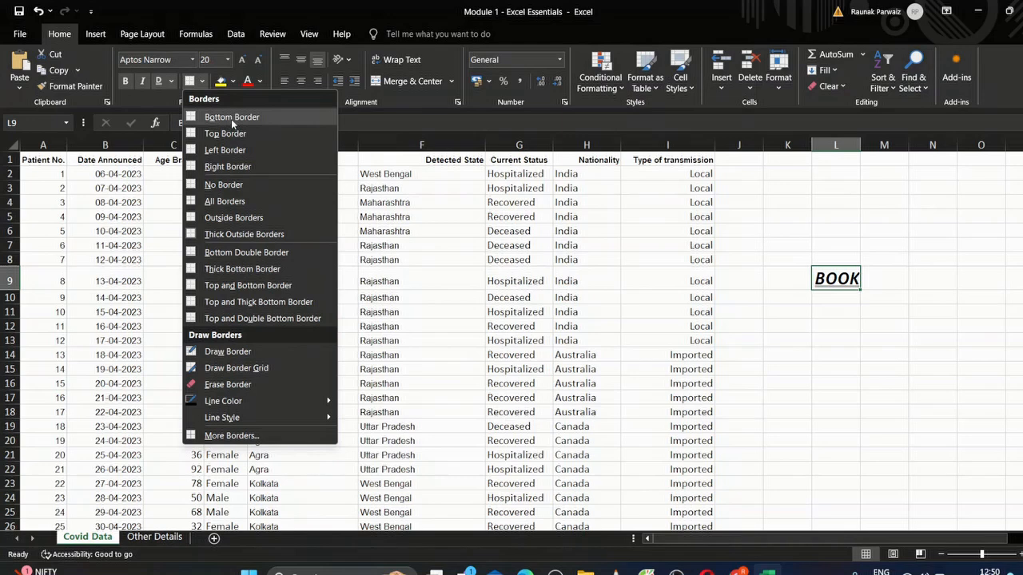
click(217, 203)
click(815, 310)
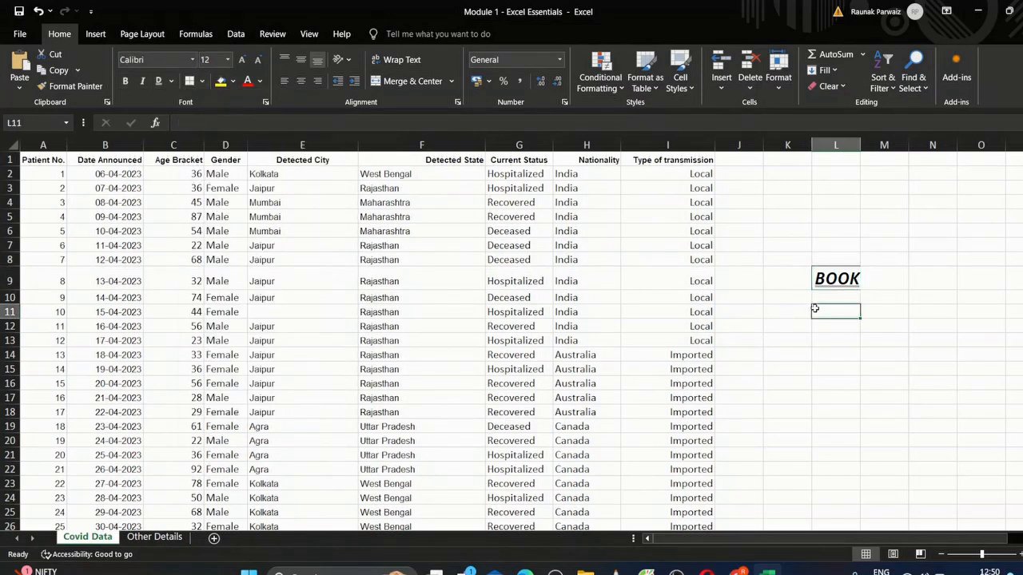
drag(859, 144, 882, 145)
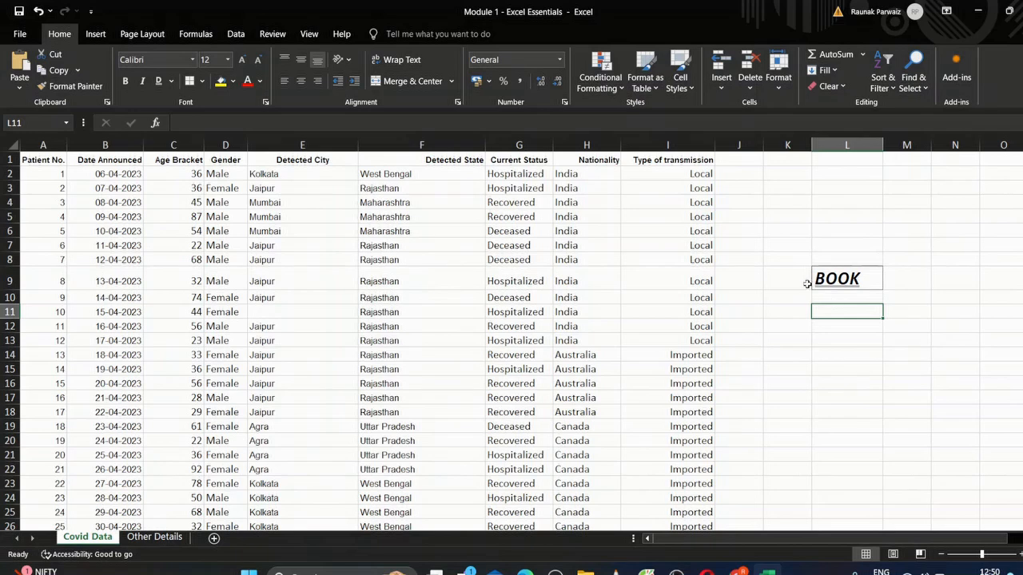
Step: Add a thick bottom border to cell L9 and keep that cell selected
click(202, 83)
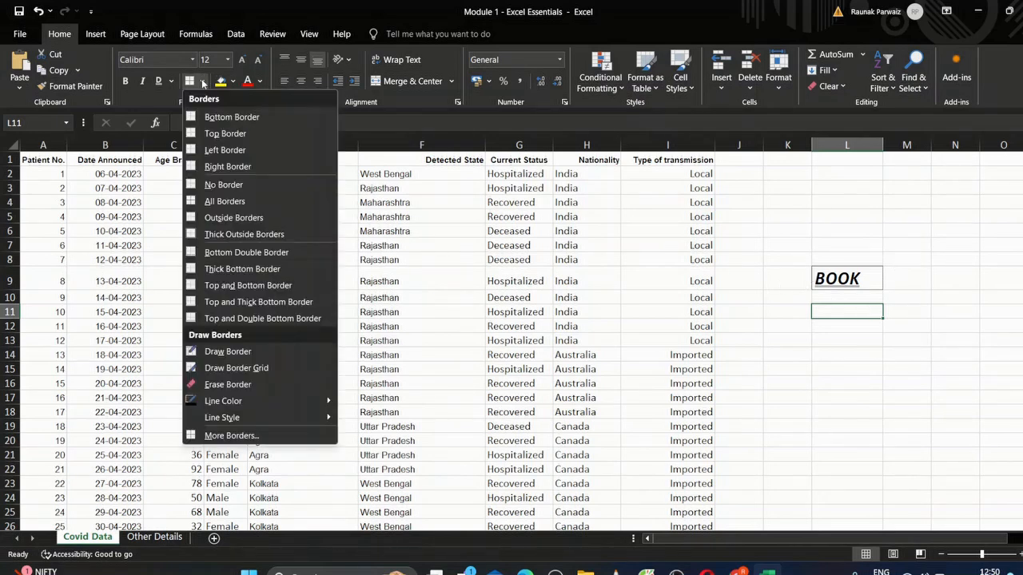
click(837, 284)
click(836, 282)
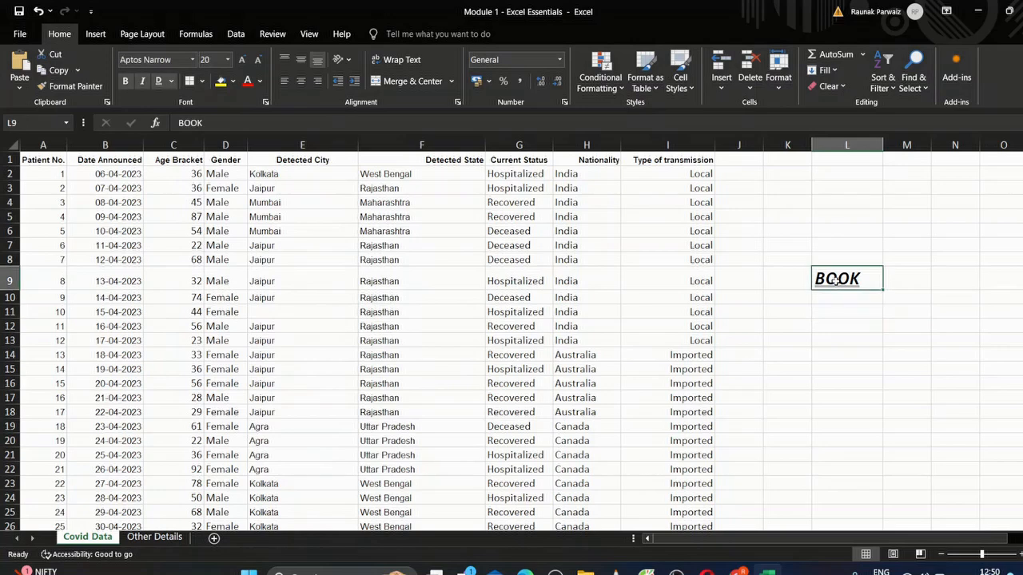
click(202, 81)
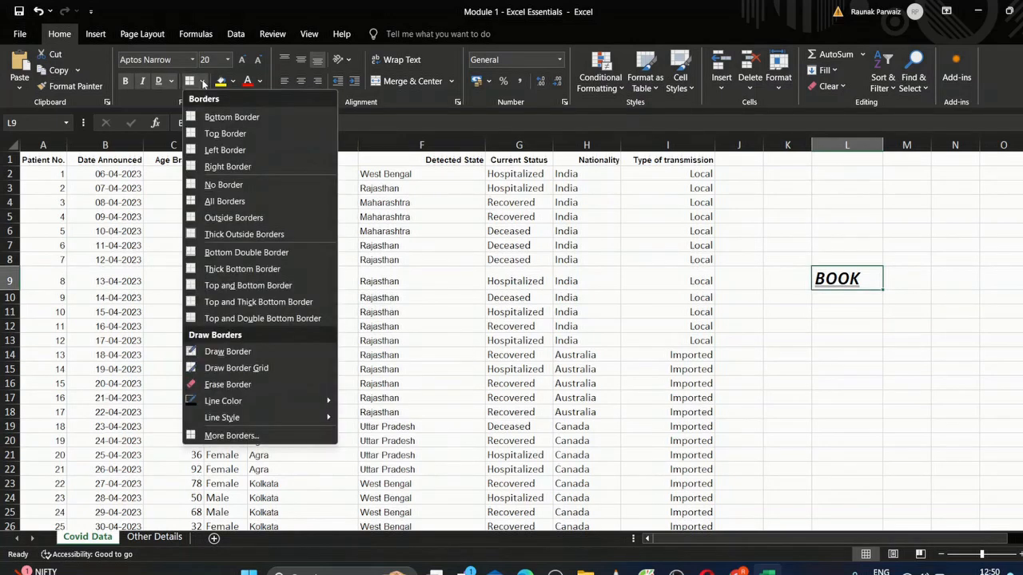
click(228, 272)
click(869, 324)
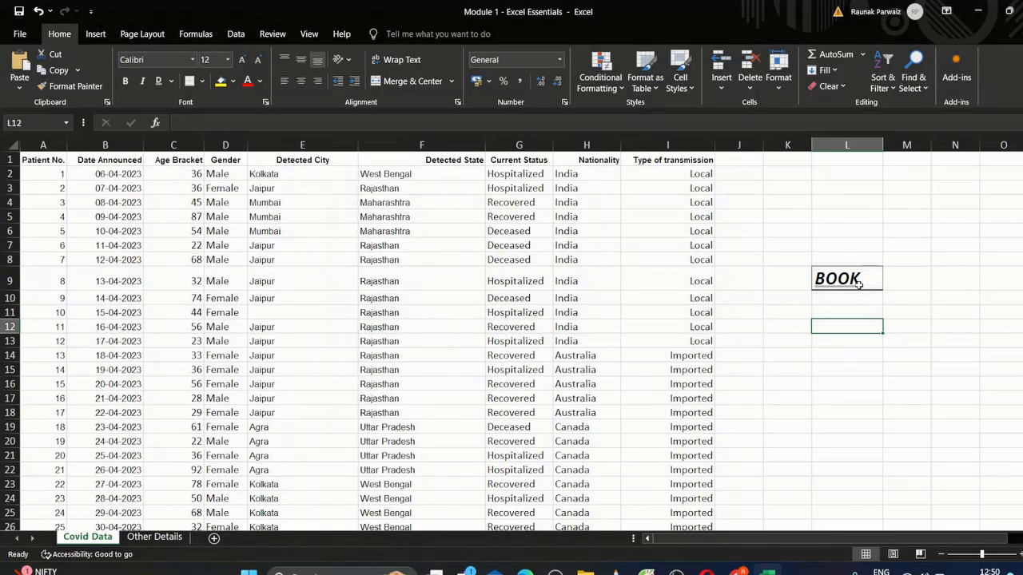
click(832, 274)
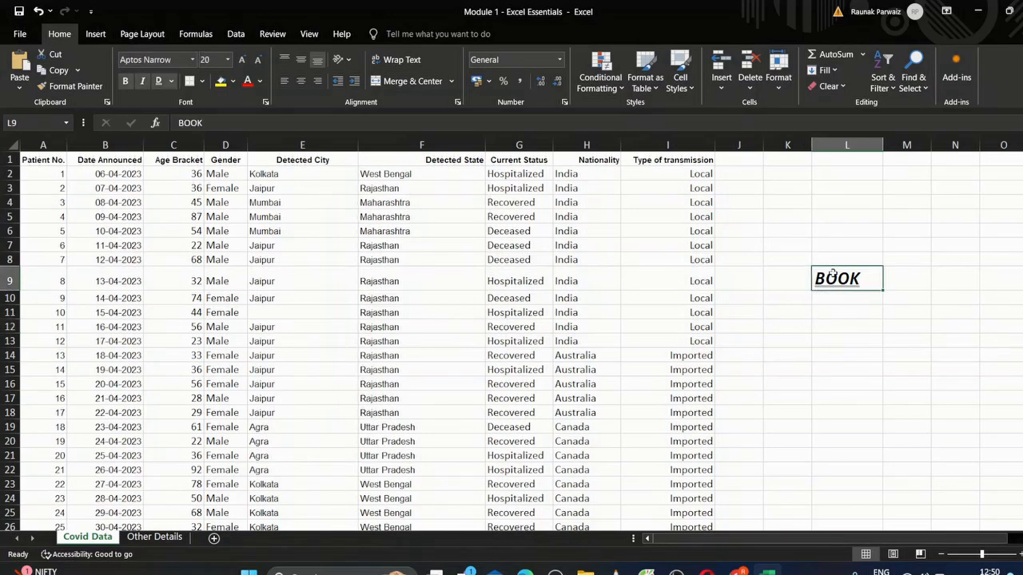
click(202, 81)
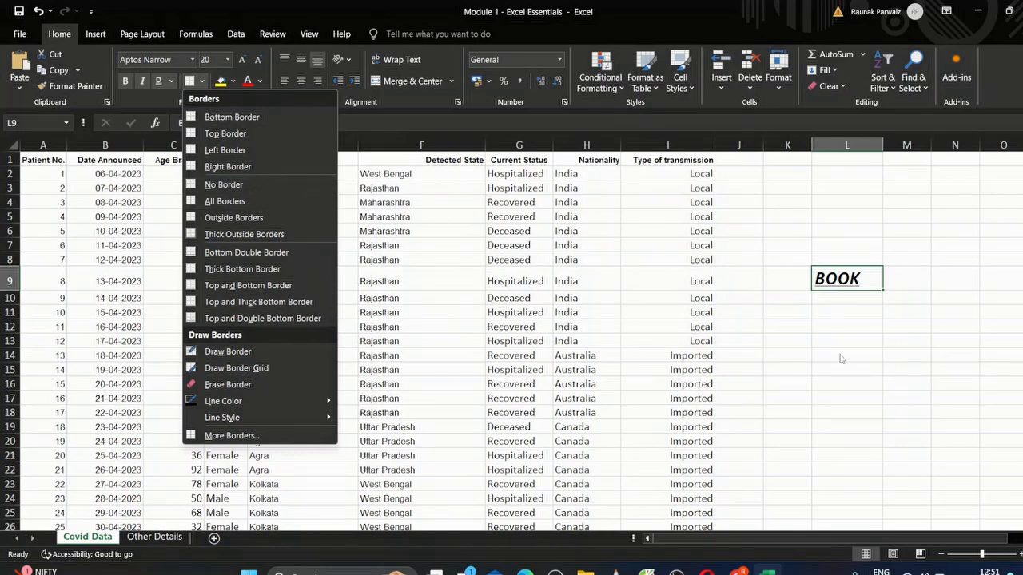
click(834, 306)
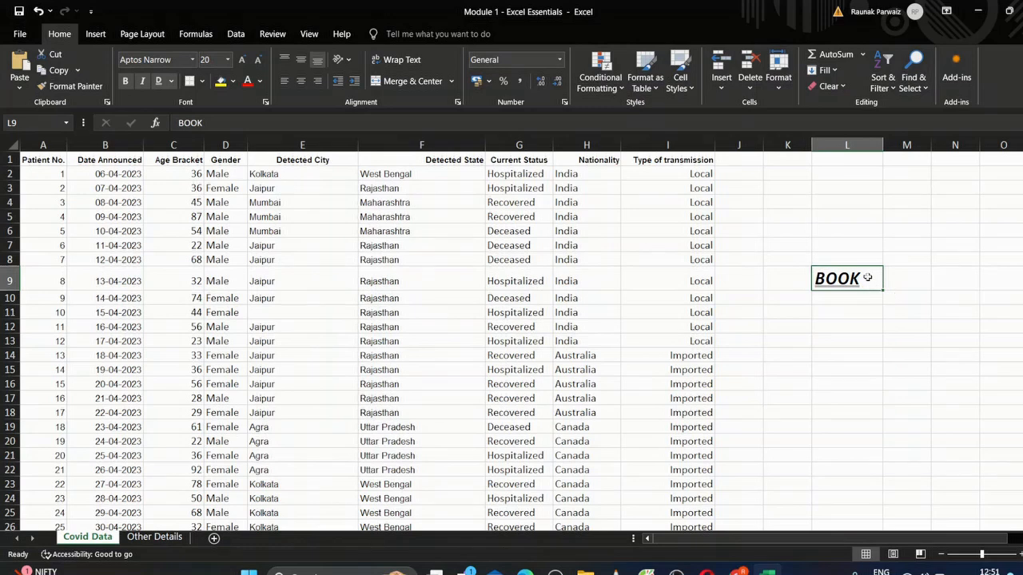
Step: Fill cell L9 with the darkest orange theme shade and colour its BOOK text light gold
click(235, 84)
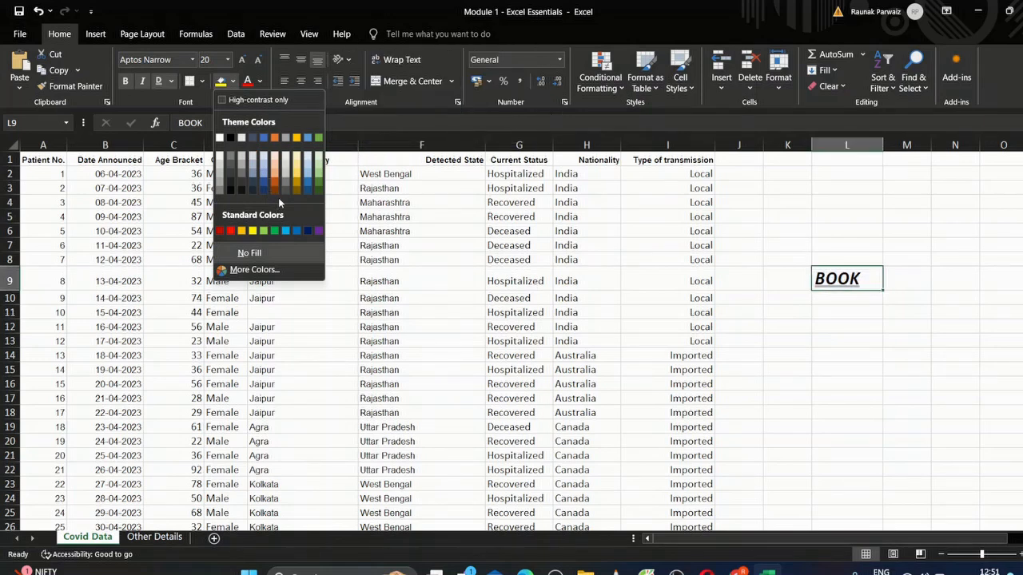
click(274, 190)
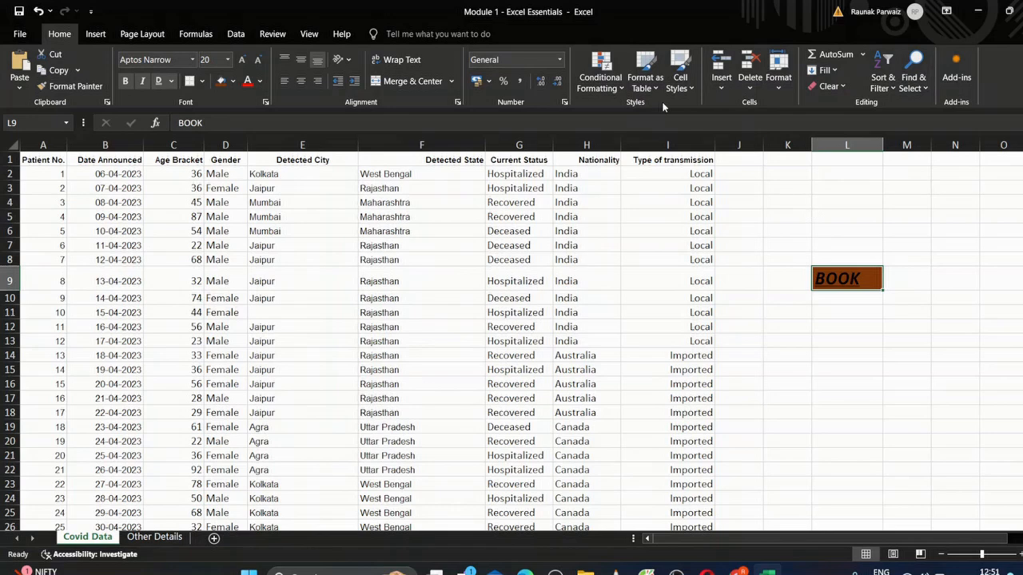
click(259, 81)
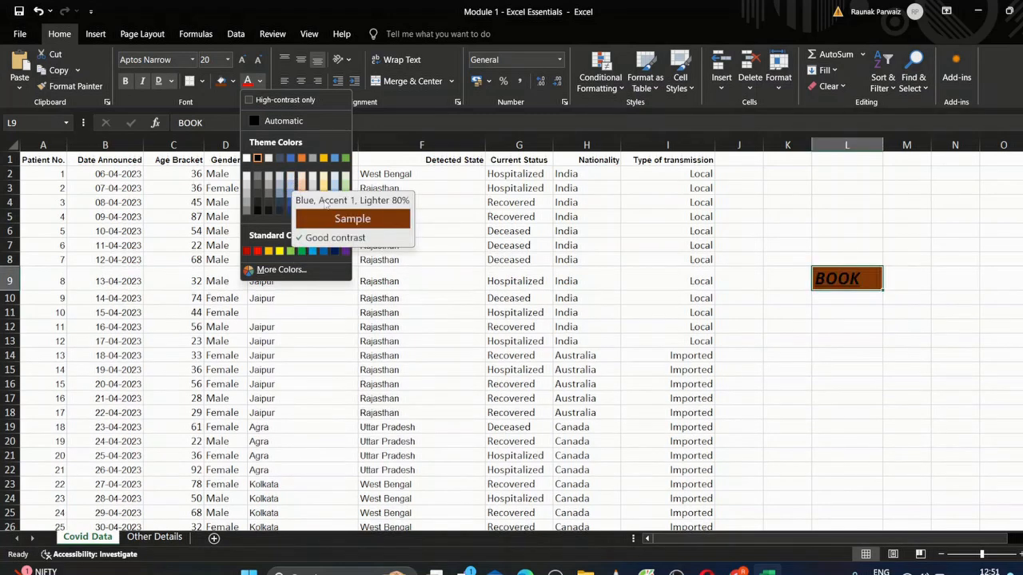
click(325, 185)
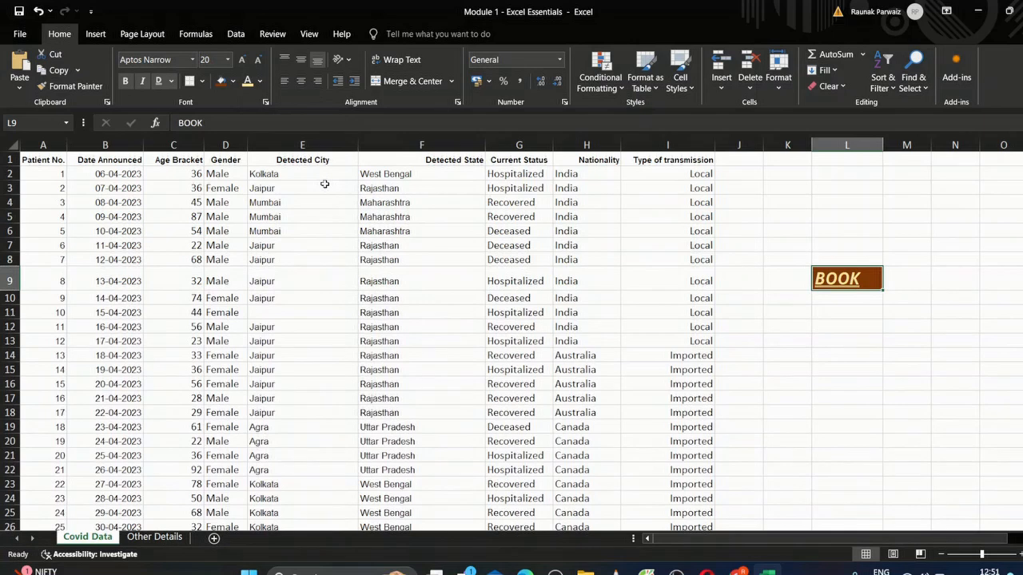
click(853, 282)
click(843, 298)
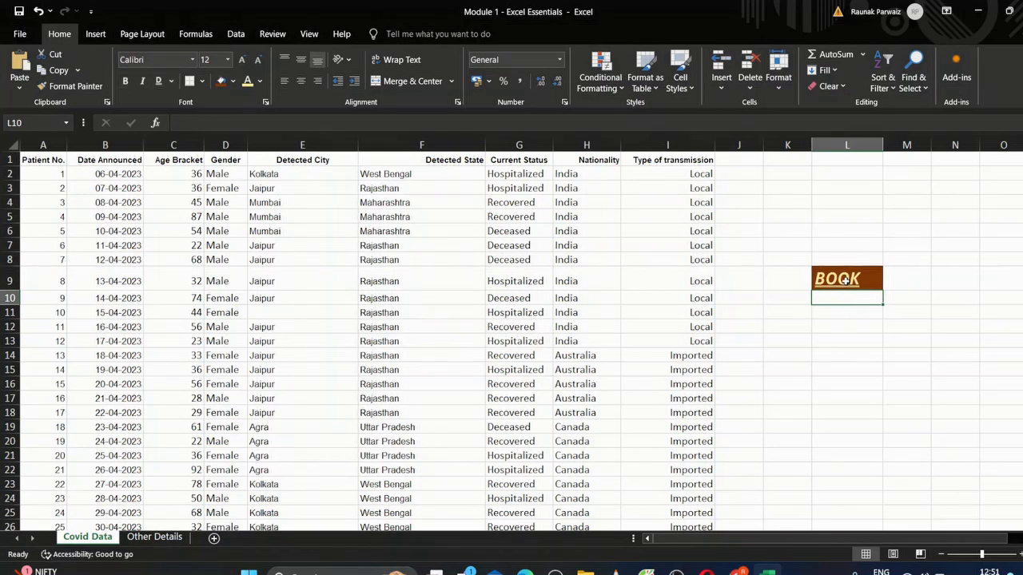
Step: Delete the BOOK text from cell L9, leaving the emptied cell selected
click(844, 280)
key(Delete)
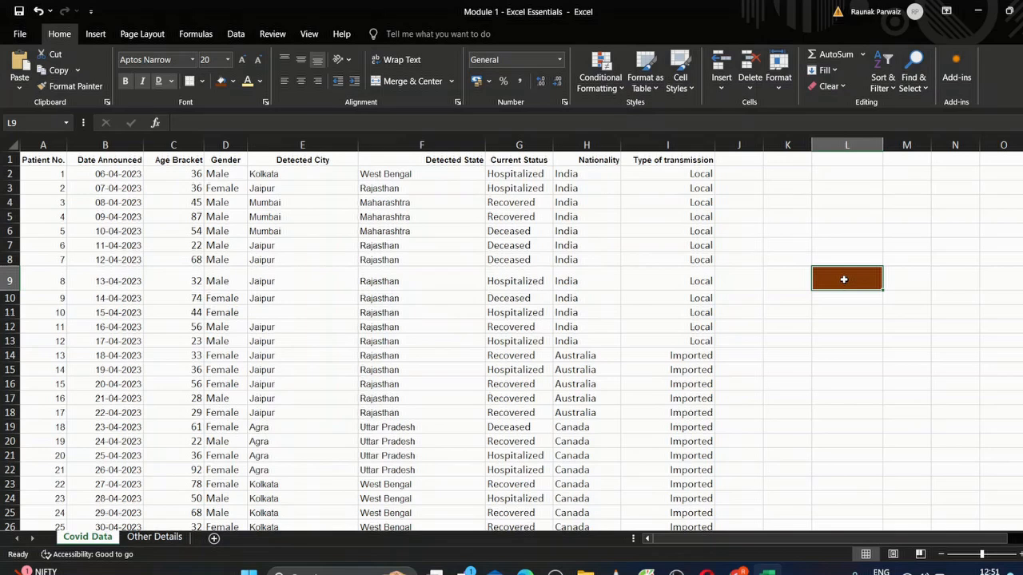
click(832, 311)
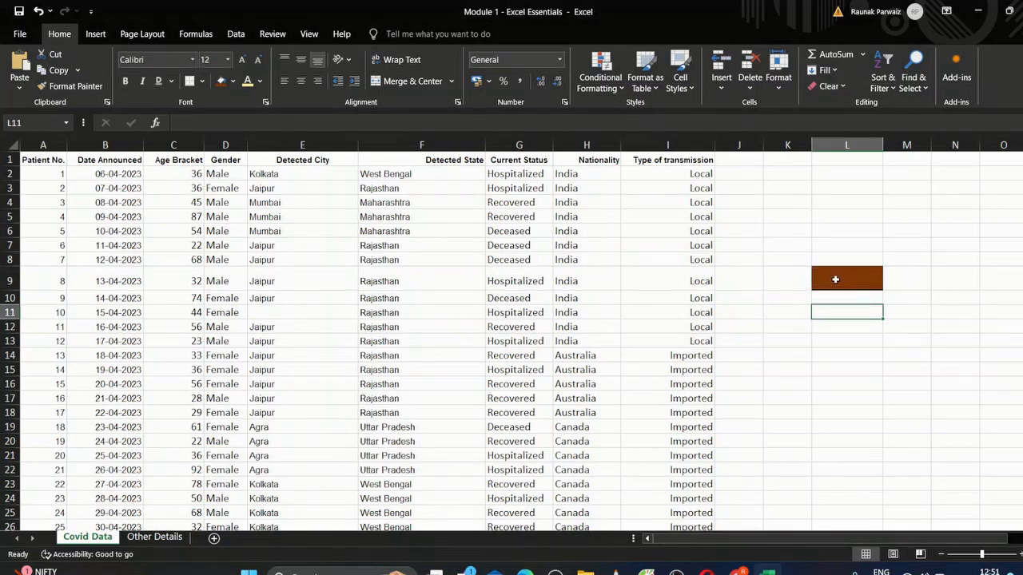
click(835, 279)
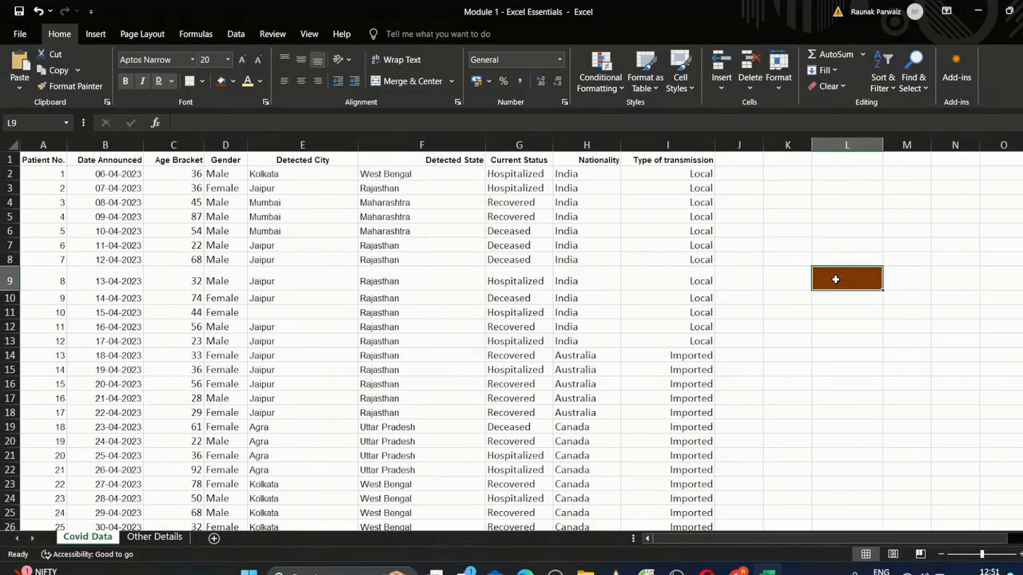
Step: Enter the word friend in the emptied, formatted cell L9
text(frend)
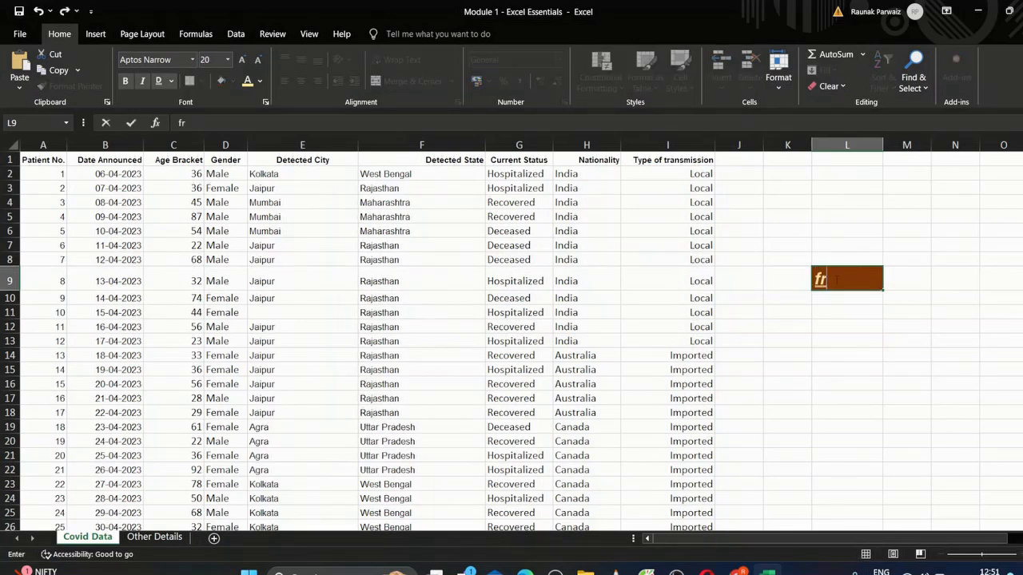
key(BackSpace)
key(BackSpace)
key(BackSpace)
text(iend)
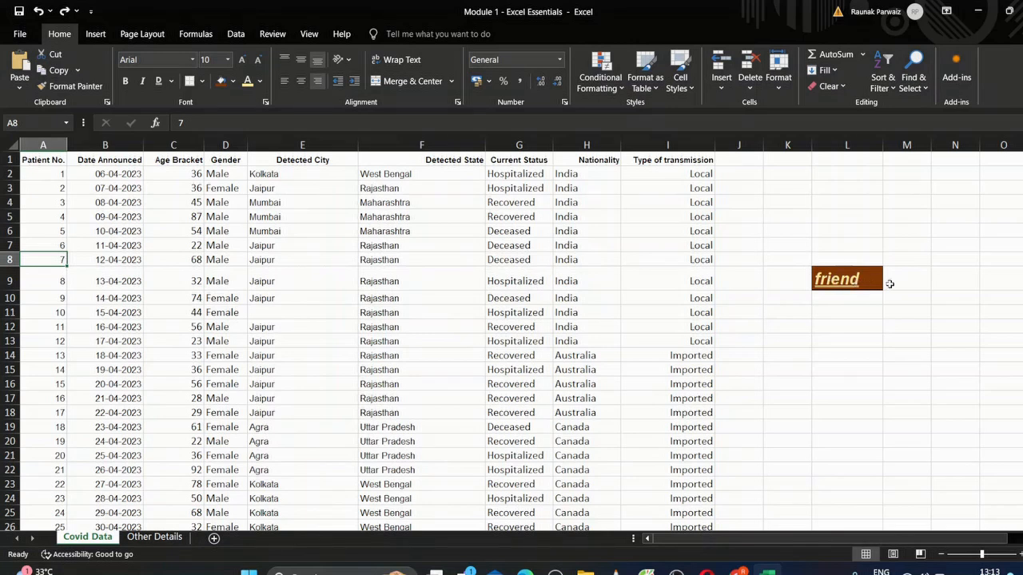
Step: Right-align the friend text in cell L9
click(319, 83)
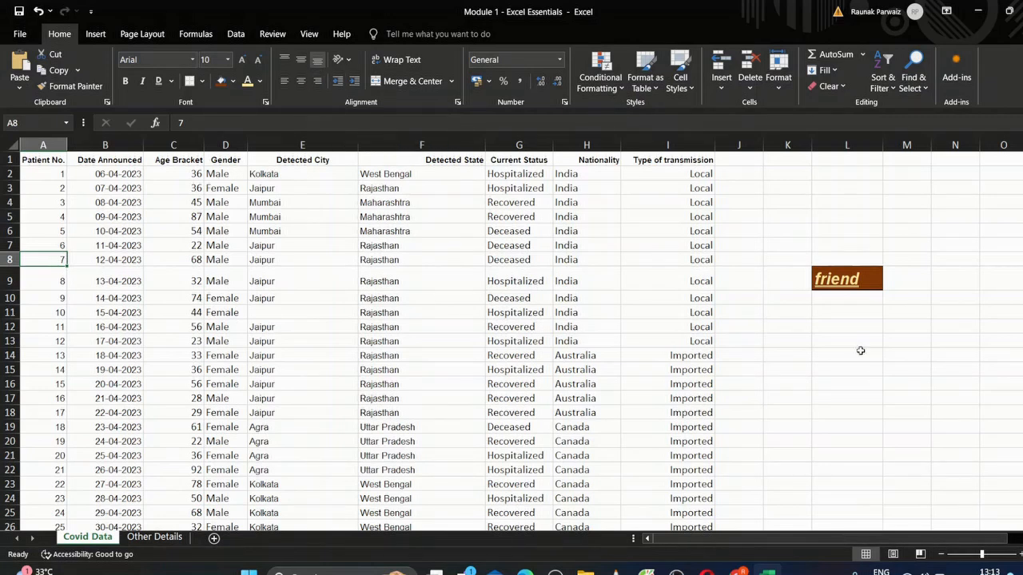
click(846, 285)
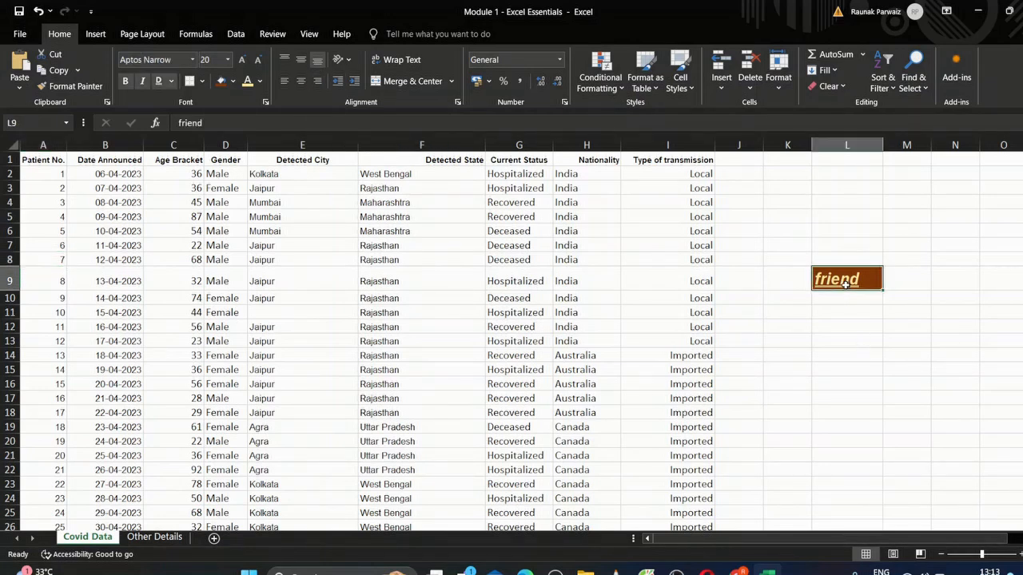
click(318, 83)
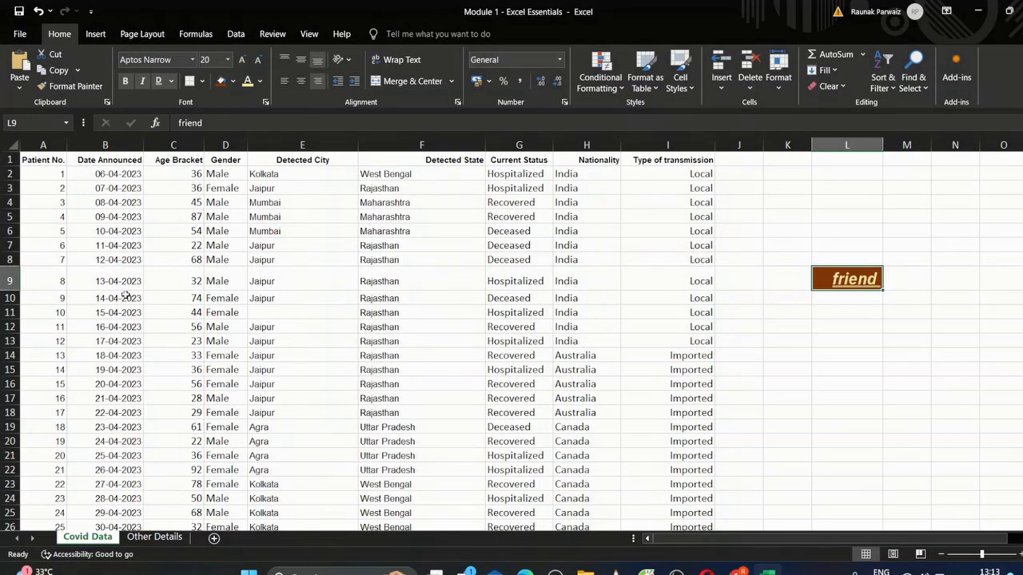
Step: Enlarge cell L9 by heightening row 9 and widening column L, and align its text to the top and horizontal centre
drag(13, 291, 15, 324)
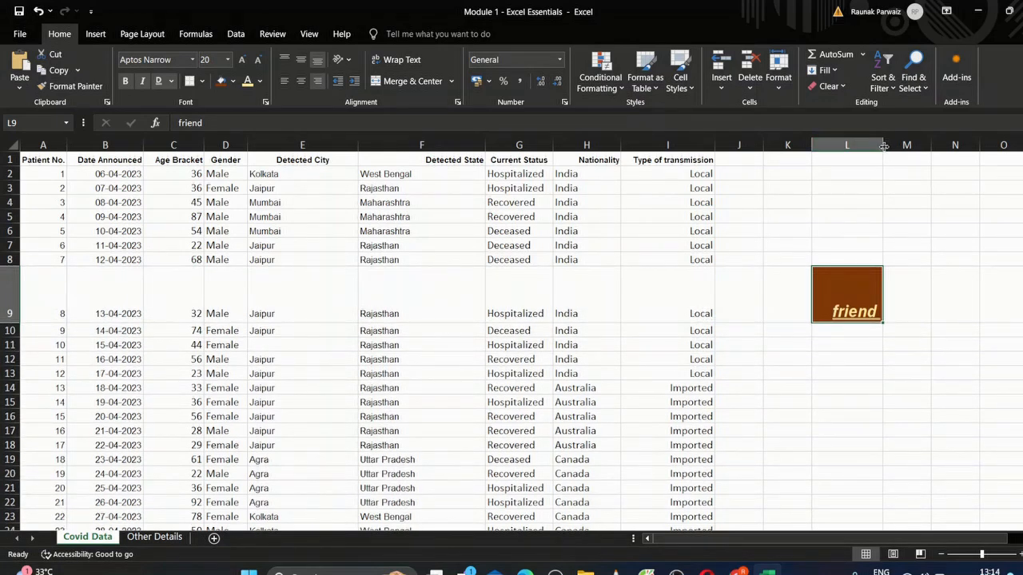
drag(883, 146, 915, 145)
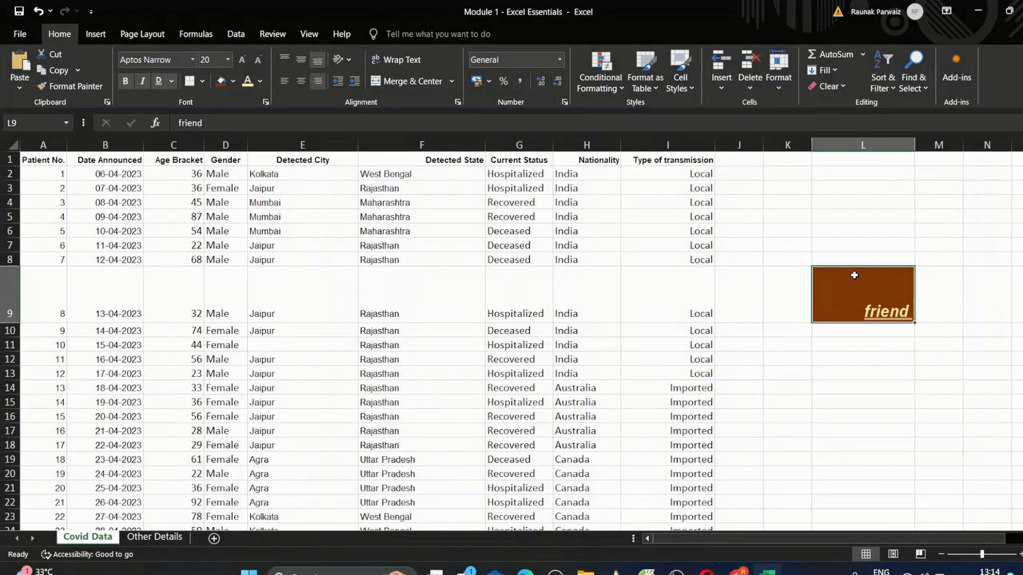
click(284, 61)
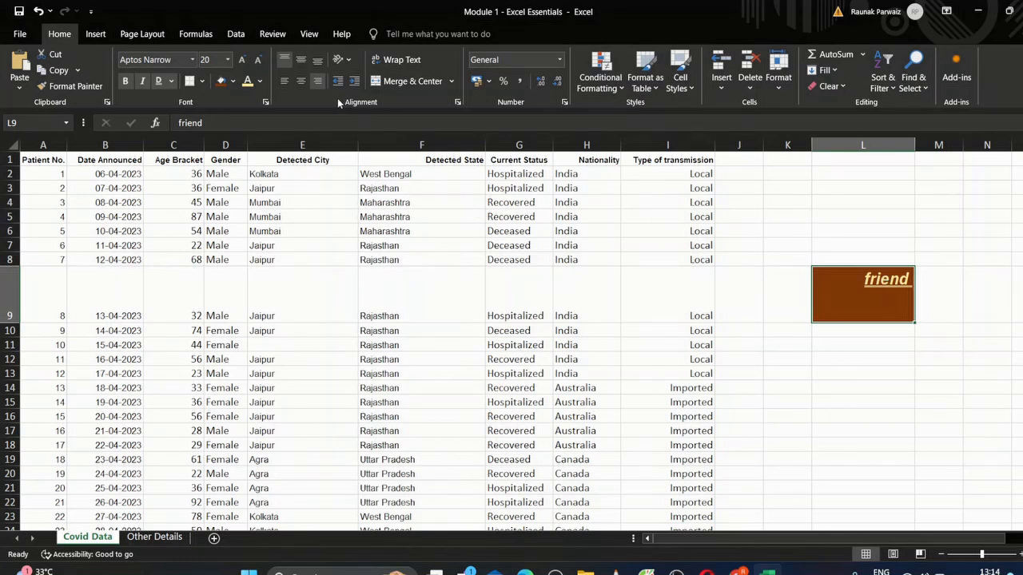
click(300, 80)
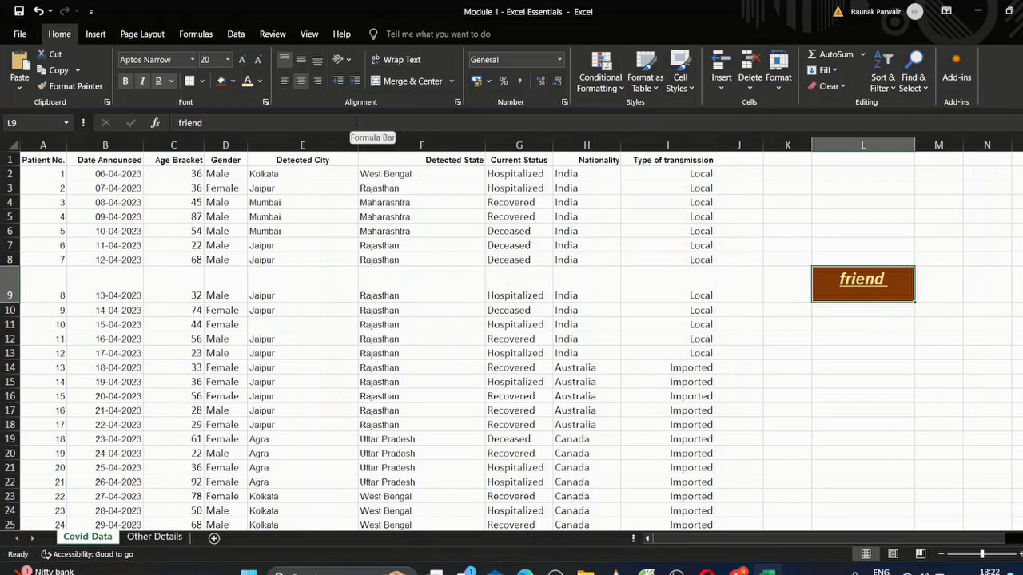
Step: Set the text in cell L9 to Vertical Text orientation and heighten row 9 until every letter of friend fits
click(350, 61)
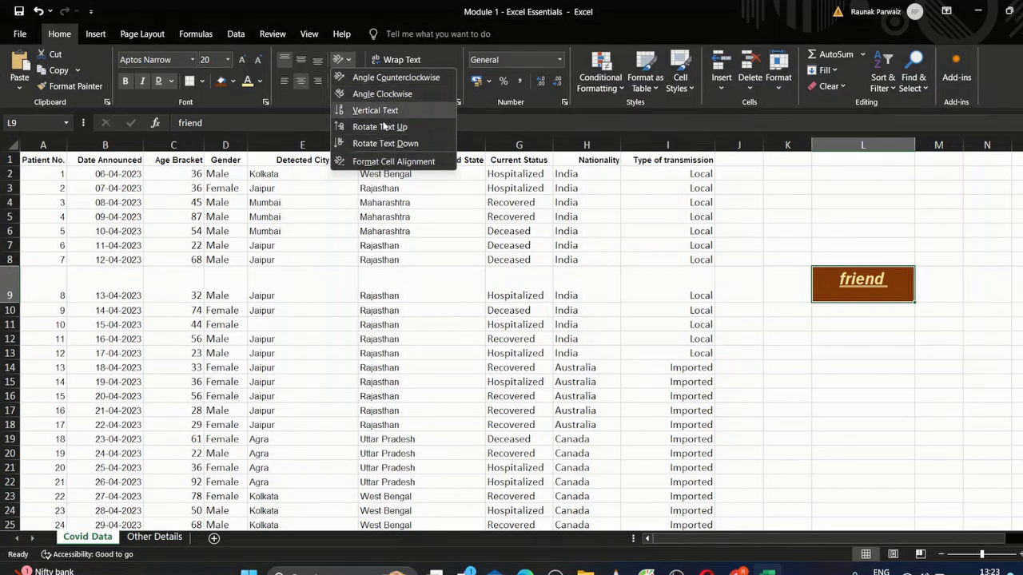
click(859, 285)
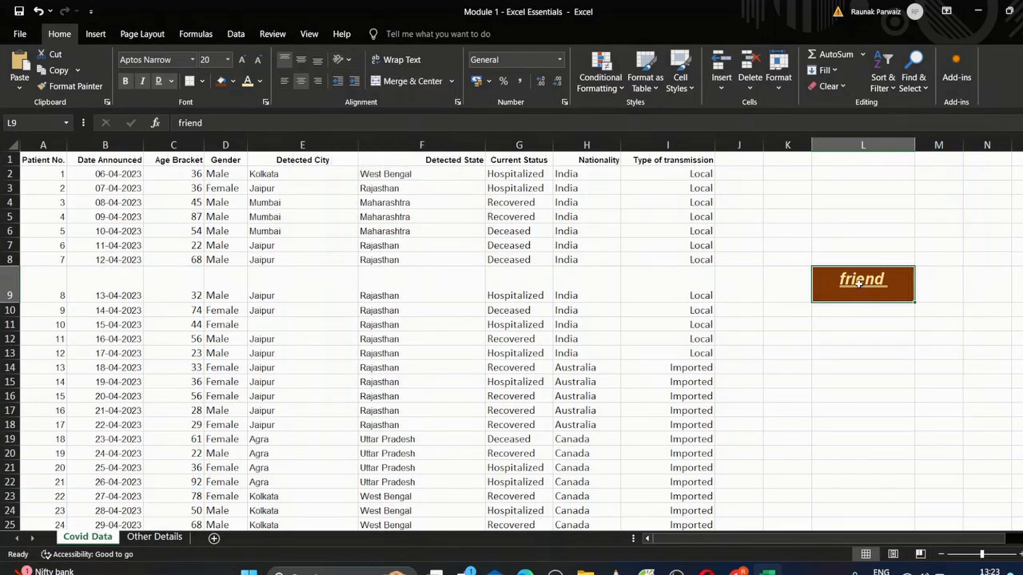
click(348, 61)
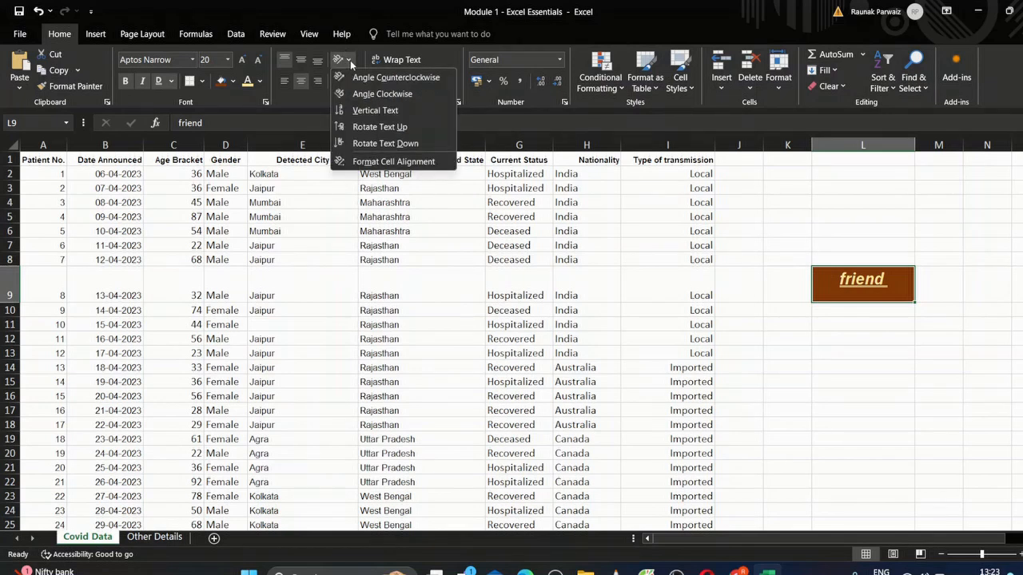
click(365, 114)
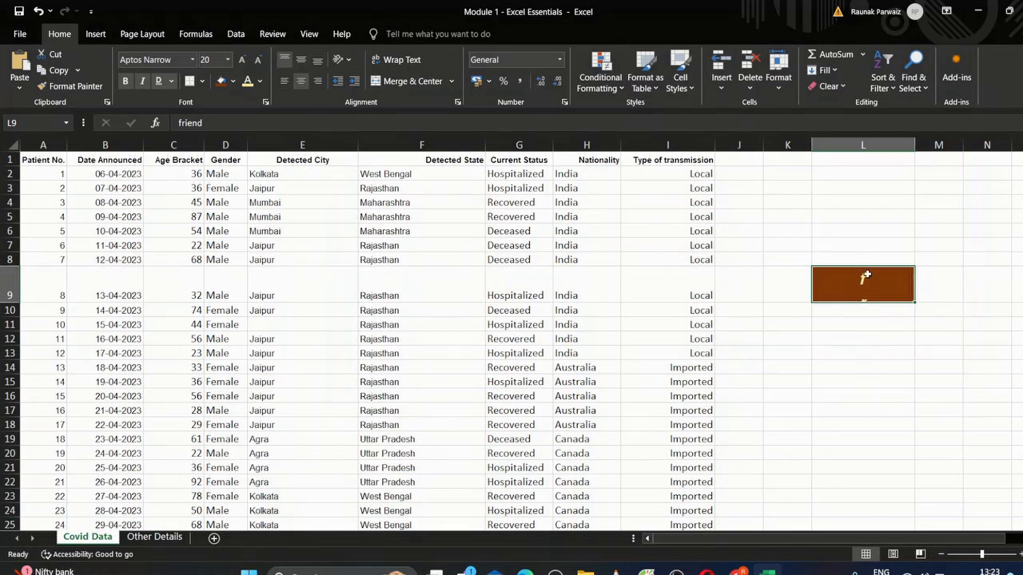
drag(14, 301, 16, 426)
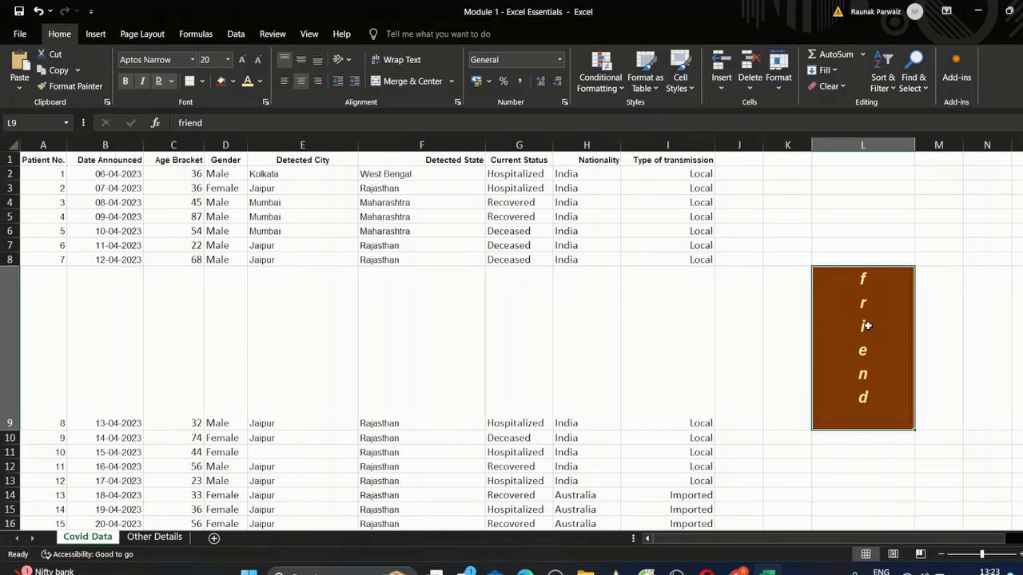
Step: Turn off the Vertical Text orientation in cell L9 and shrink row 9 to fit the horizontal text closely
click(350, 63)
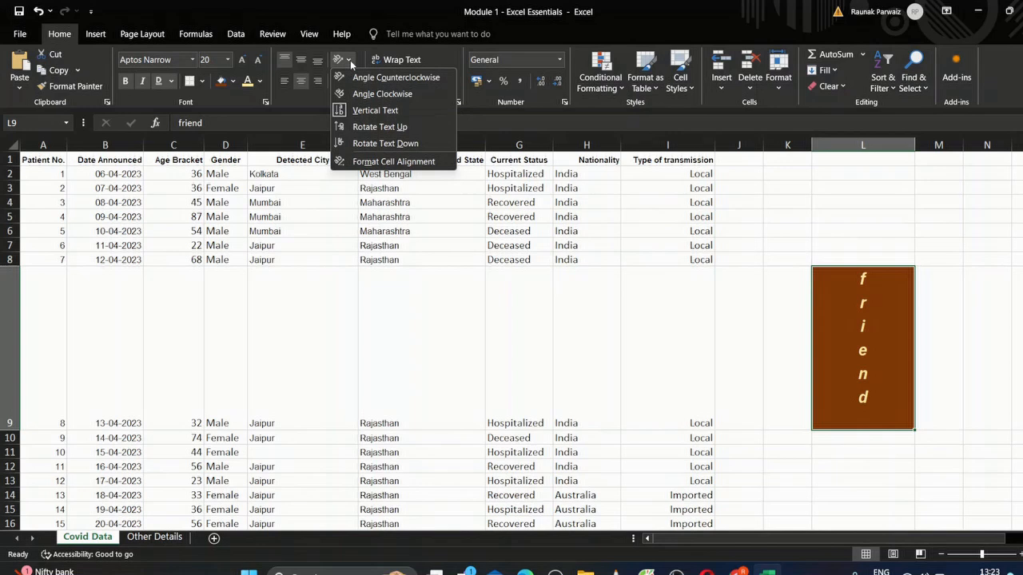
click(340, 112)
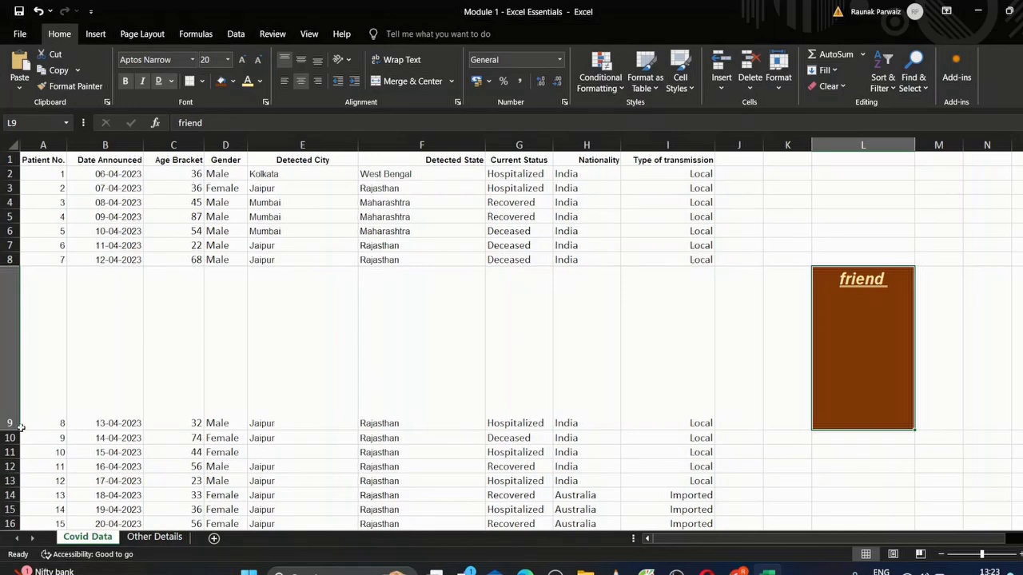
drag(18, 430, 16, 317)
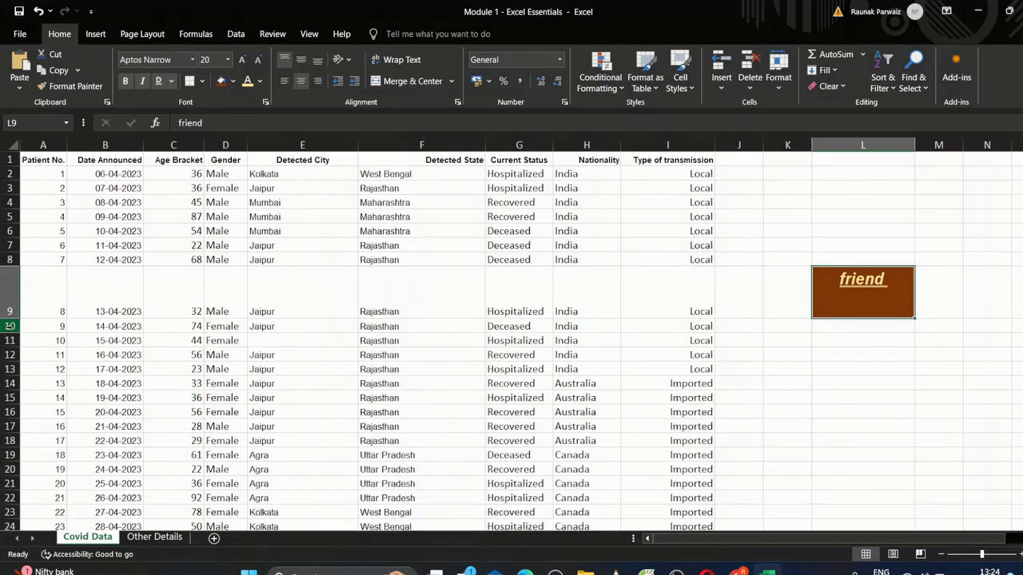
drag(18, 318, 17, 295)
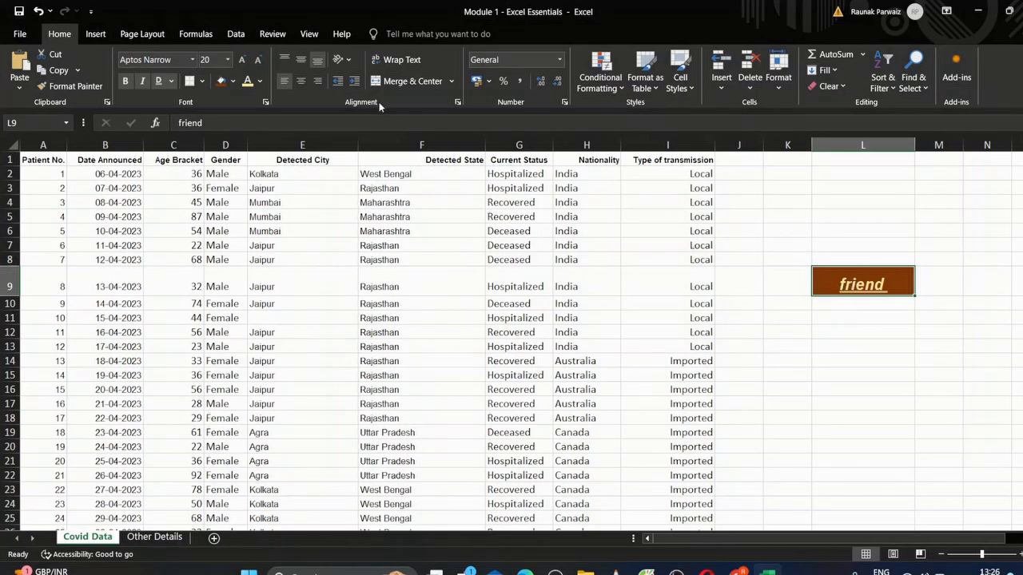
Step: Increase the indent of the friend text in cell L9 once, and decrease it three times
click(354, 81)
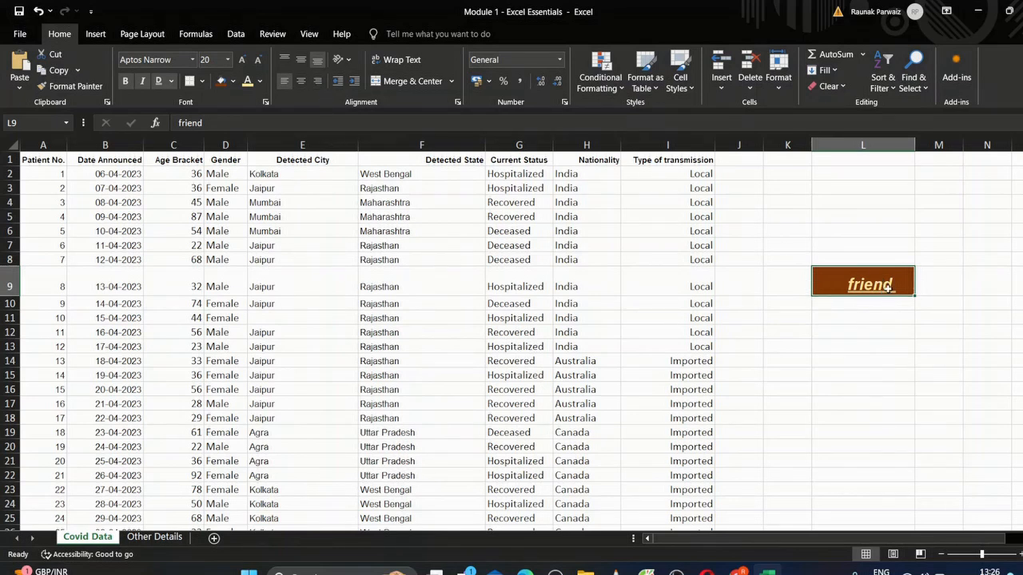
click(337, 83)
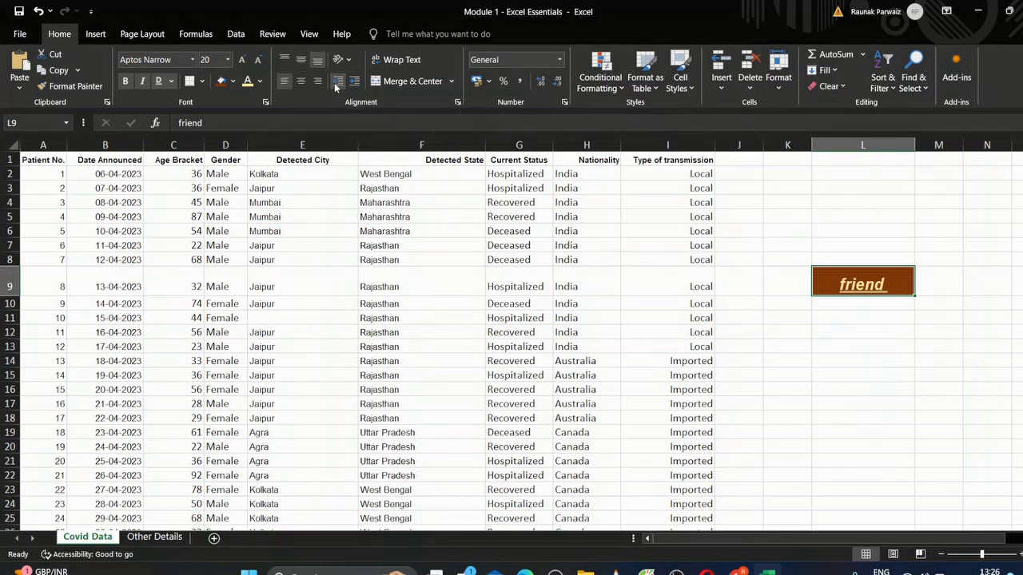
click(337, 83)
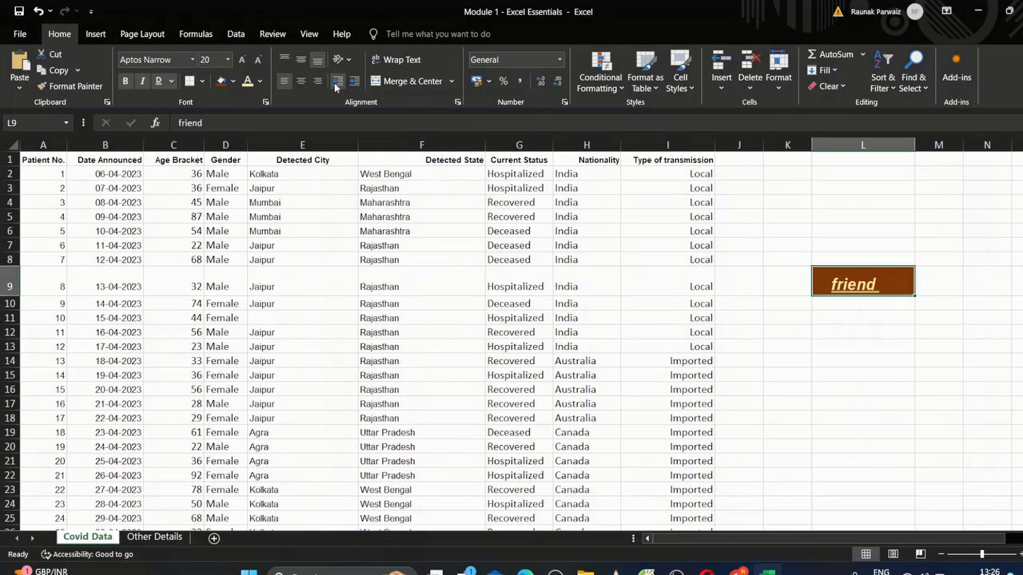
click(336, 83)
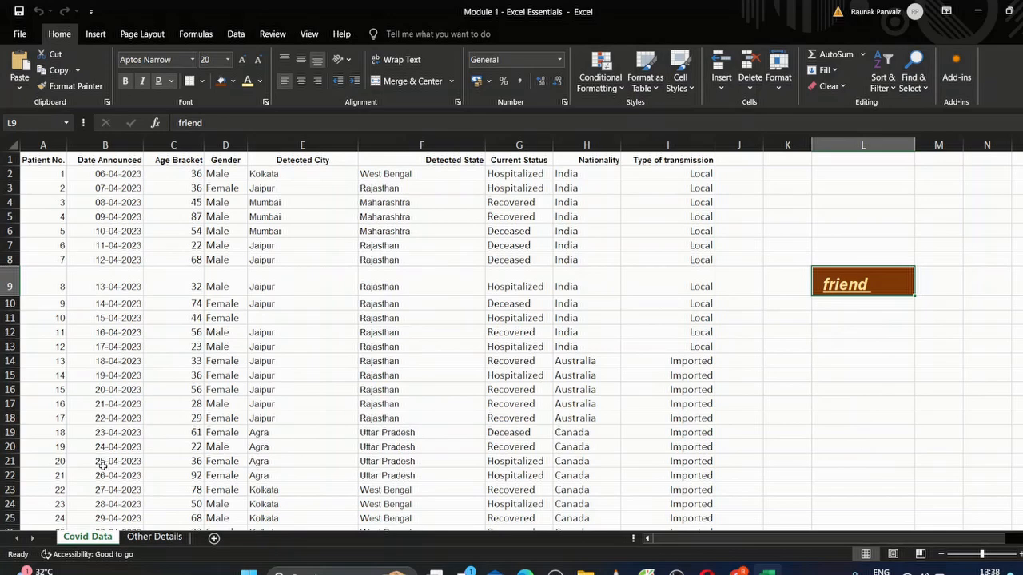
Step: Add a new worksheet after Covid Data and name it Example
click(215, 539)
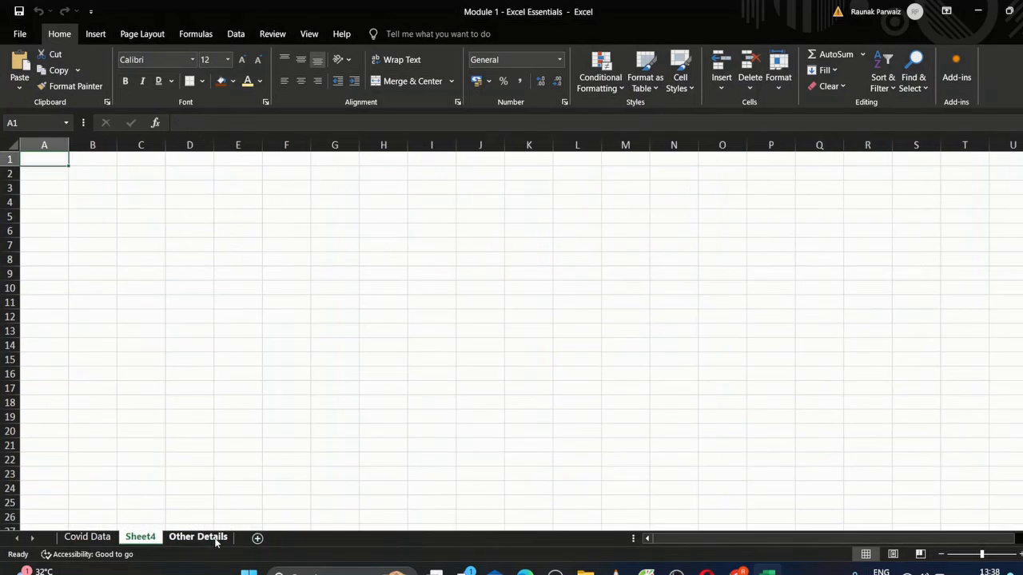
double_click(142, 539)
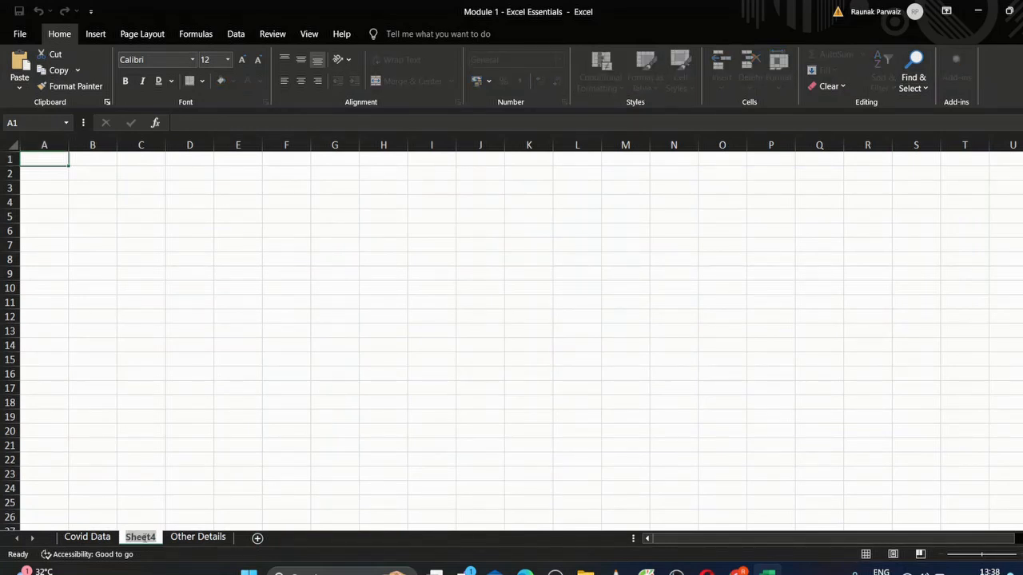
text(Exam)
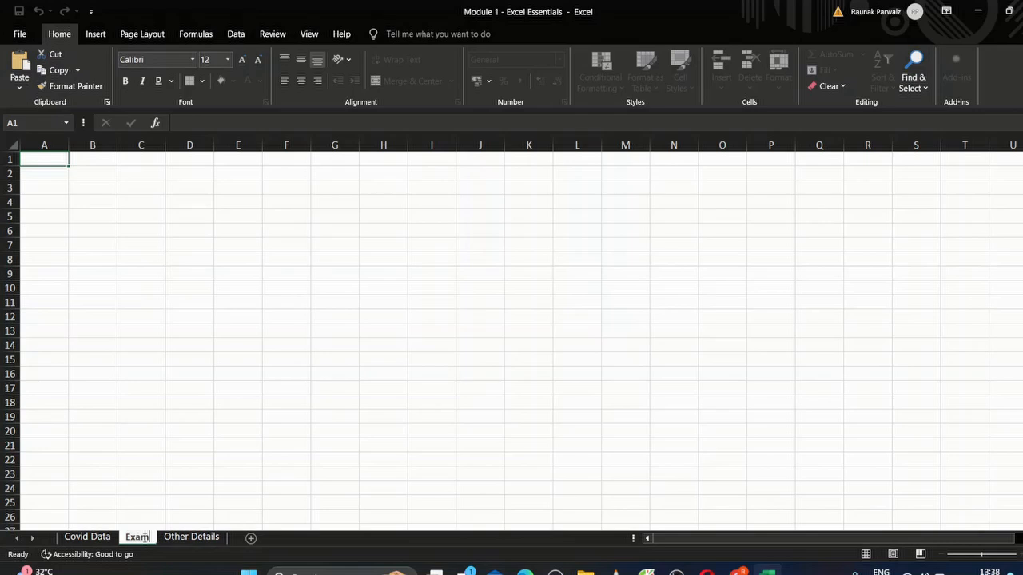
text(ple)
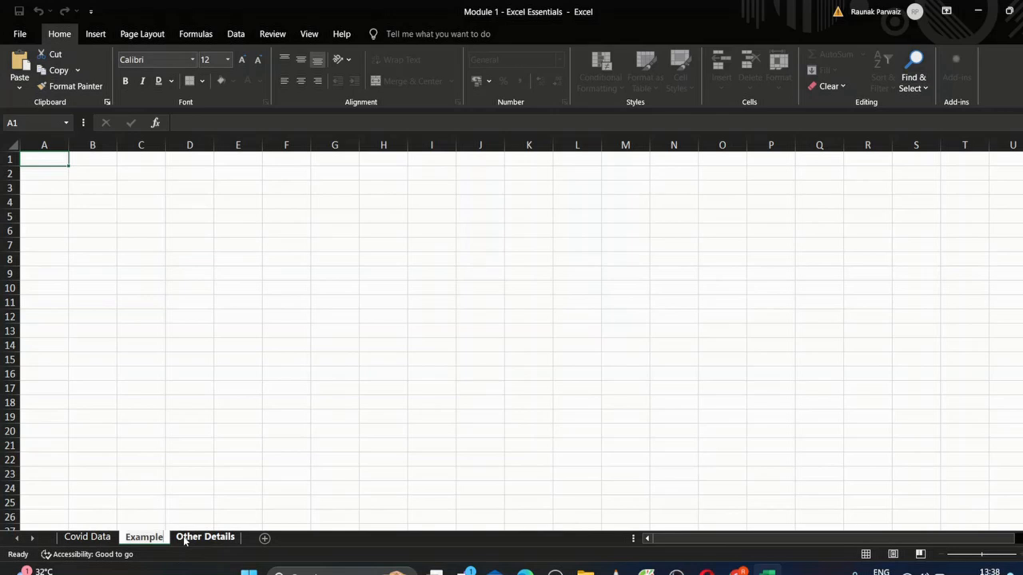
click(80, 175)
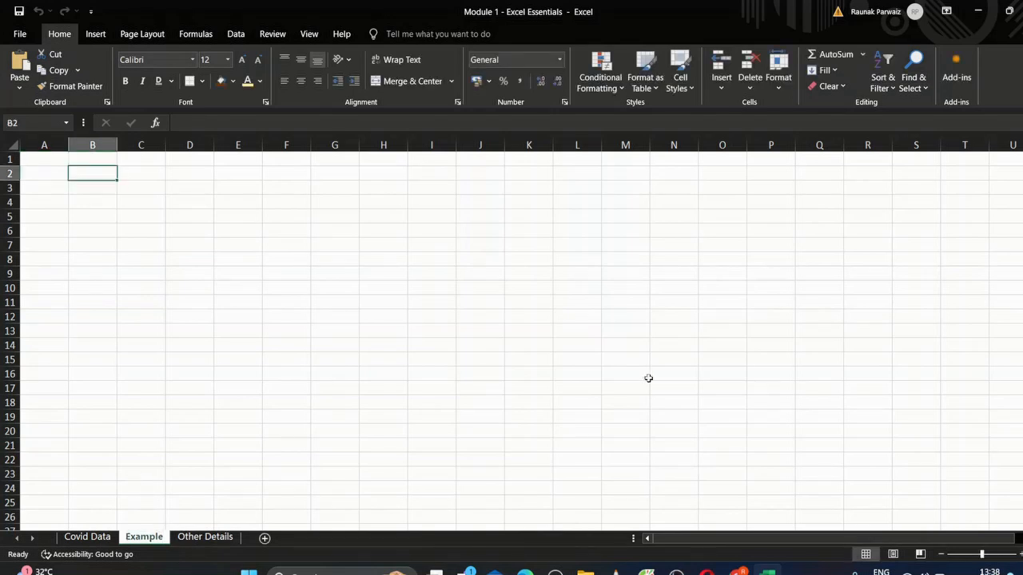
Step: Enter "Excel is best application" in cell A3 of the Example sheet and wrap the text within that cell
click(998, 553)
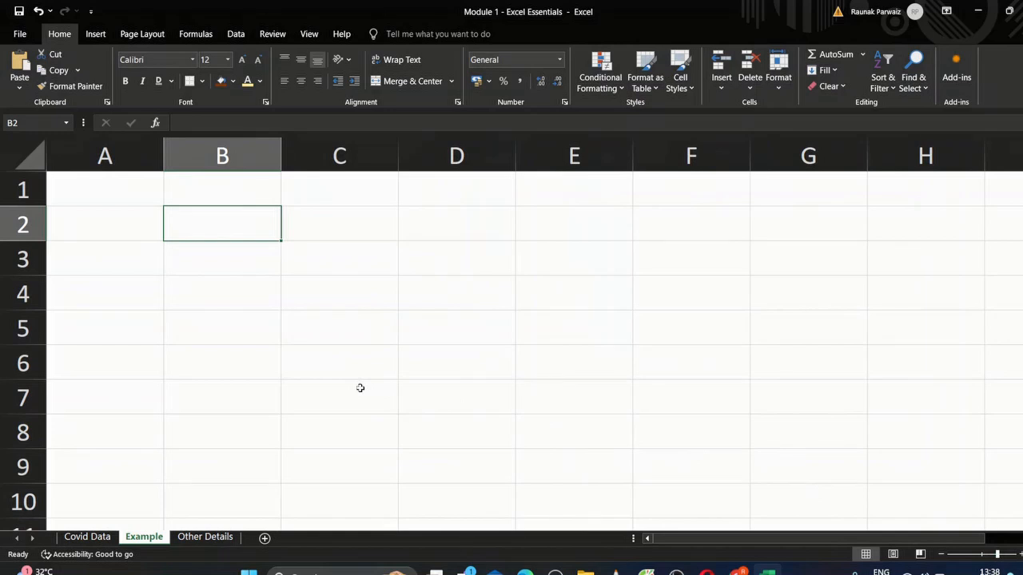
click(101, 256)
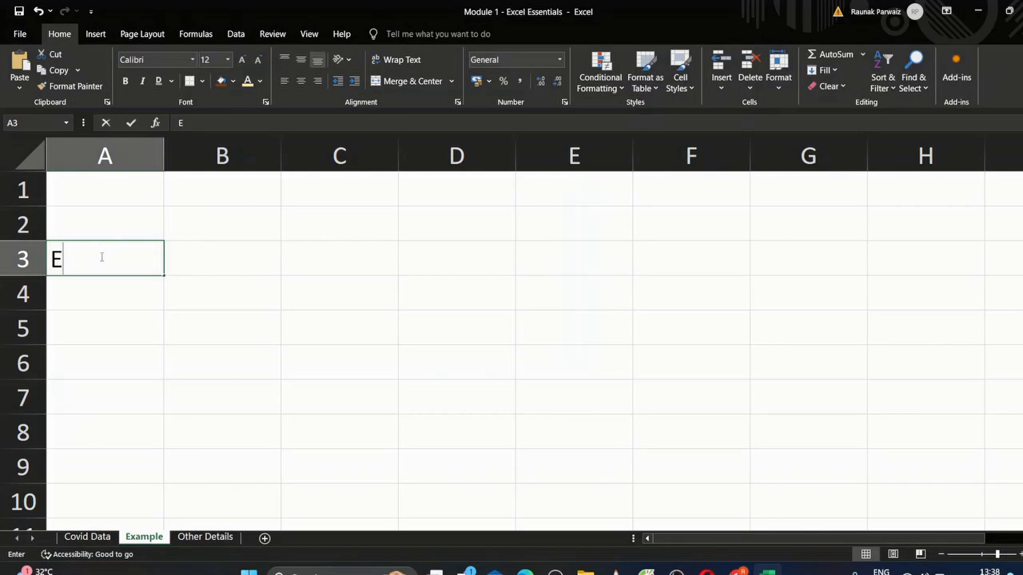
text(Excel is best)
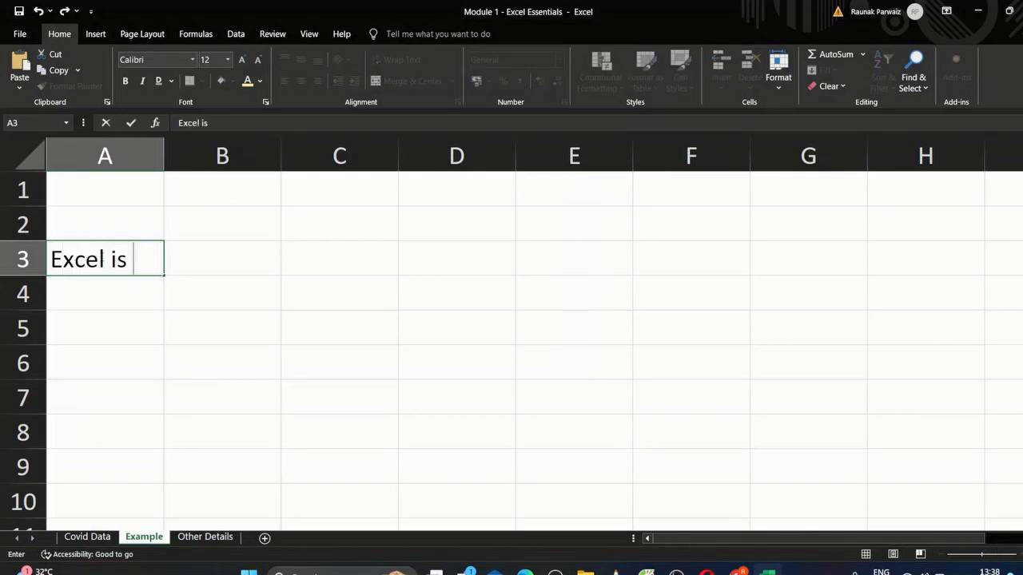
text( a)
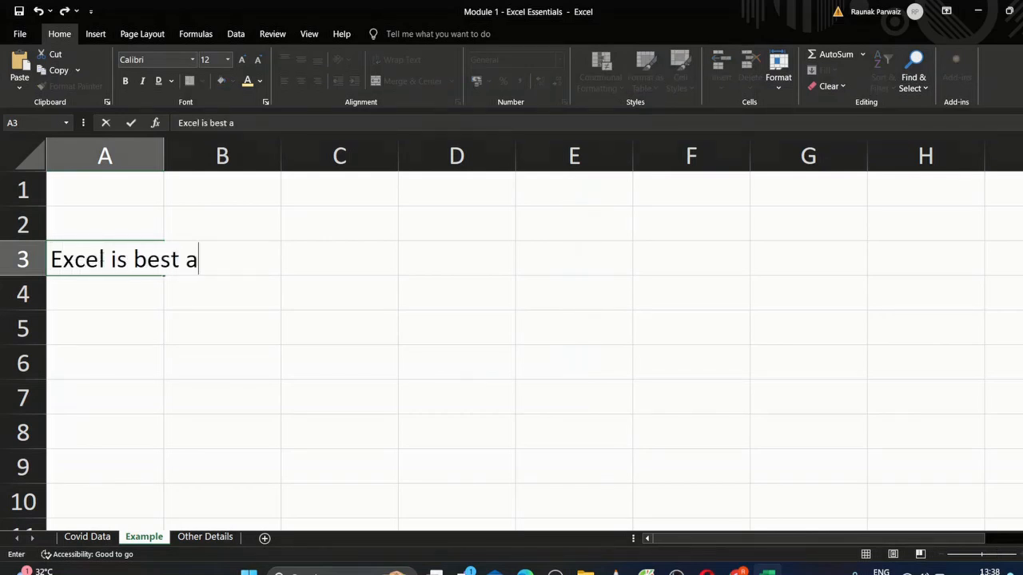
text(pplication)
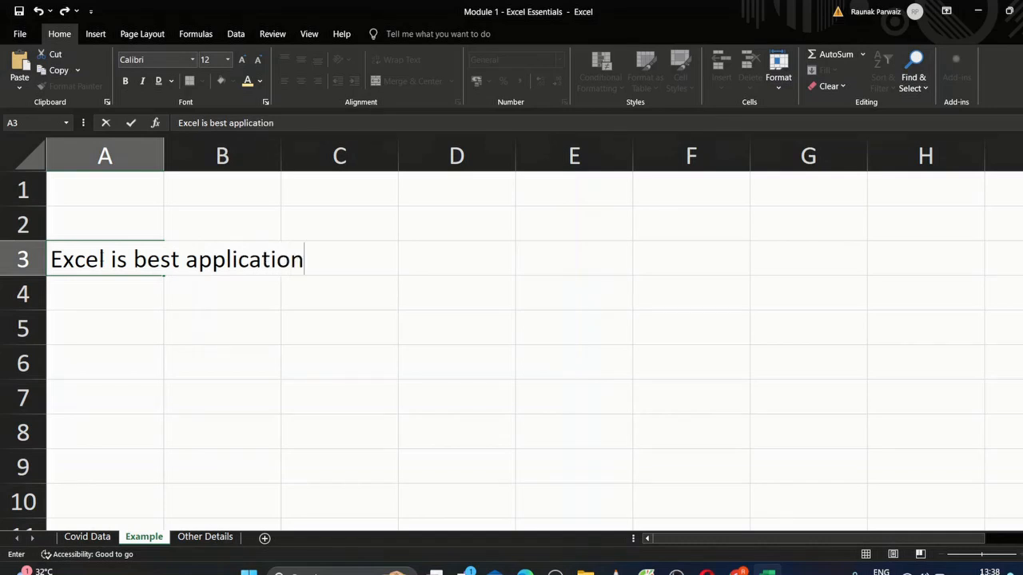
key(Return)
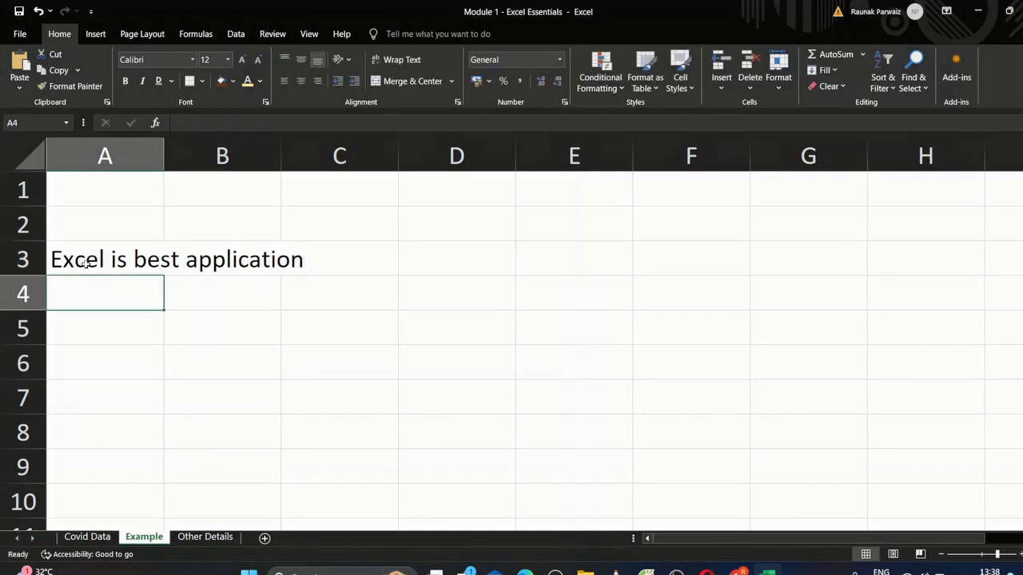
click(85, 264)
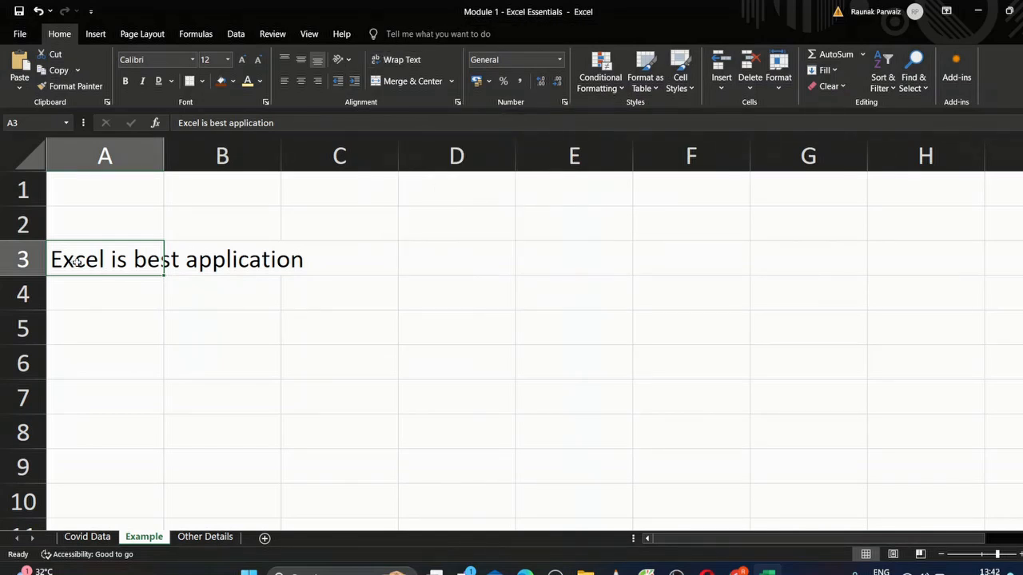
click(398, 62)
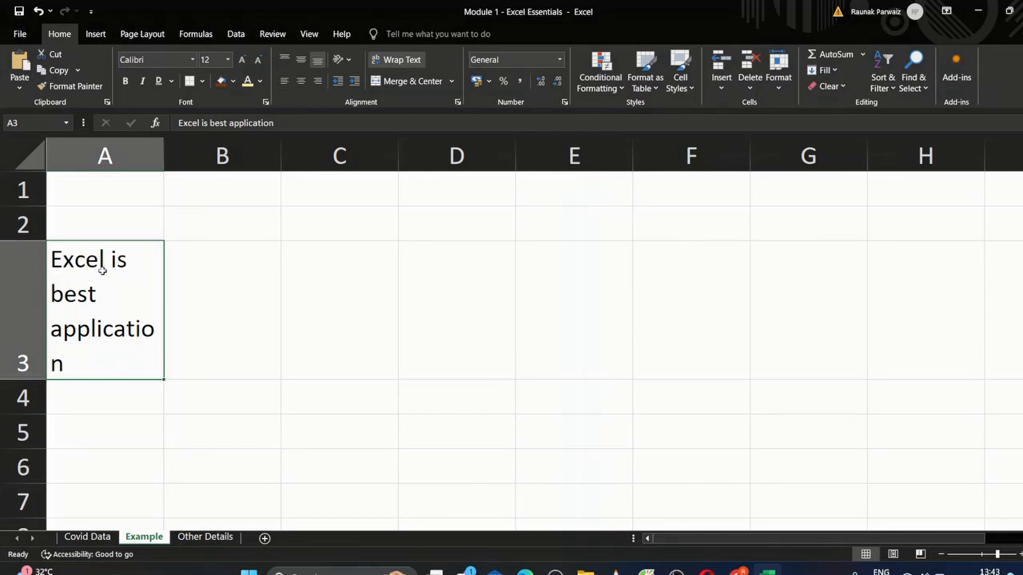
Step: Extend the wrapped text in cell A3 of the Example sheet to "Excel is best application made by microsoft"
double_click(99, 368)
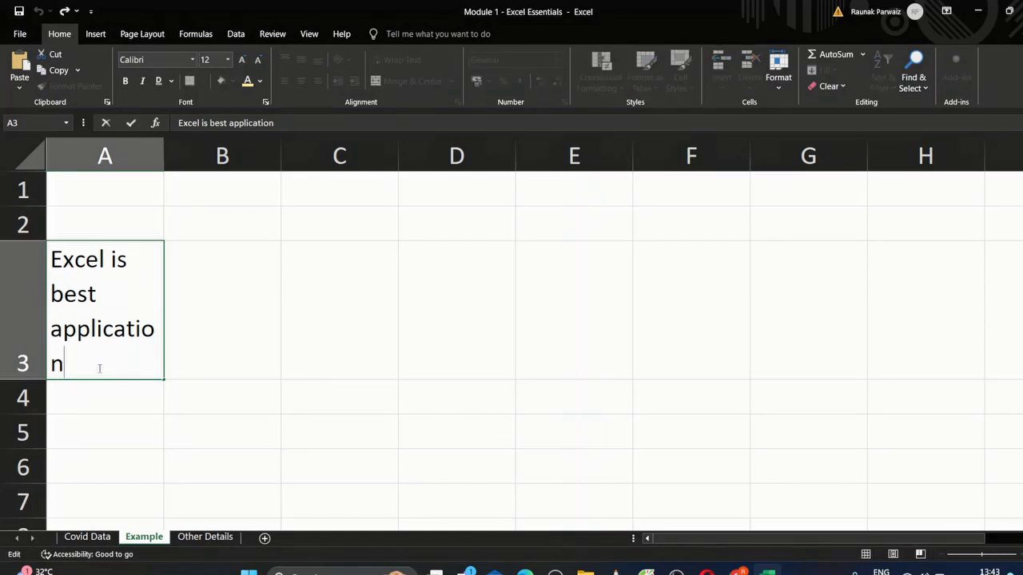
text(made by microsift)
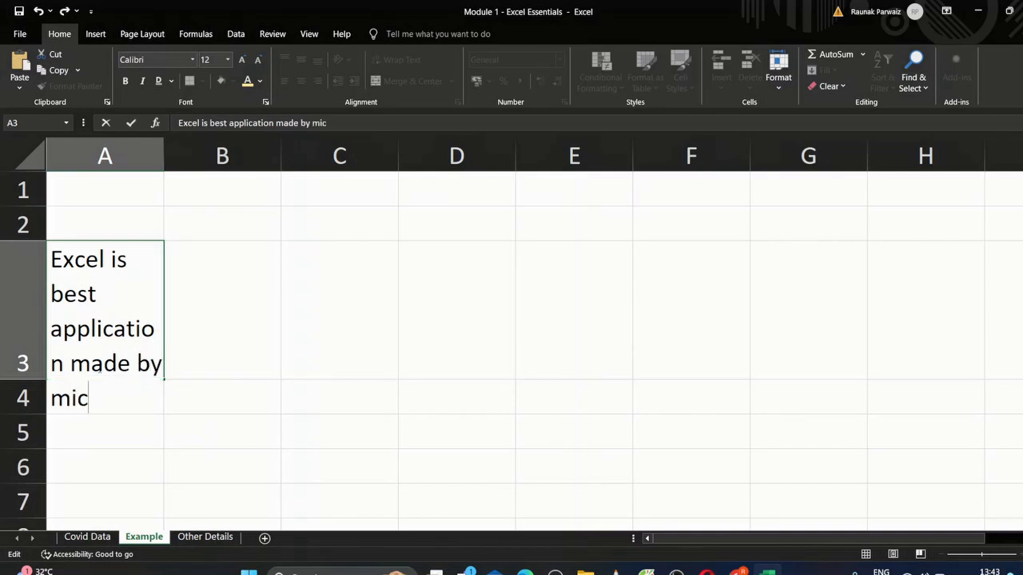
key(BackSpace)
key(BackSpace)
key(BackSpace)
text(oft)
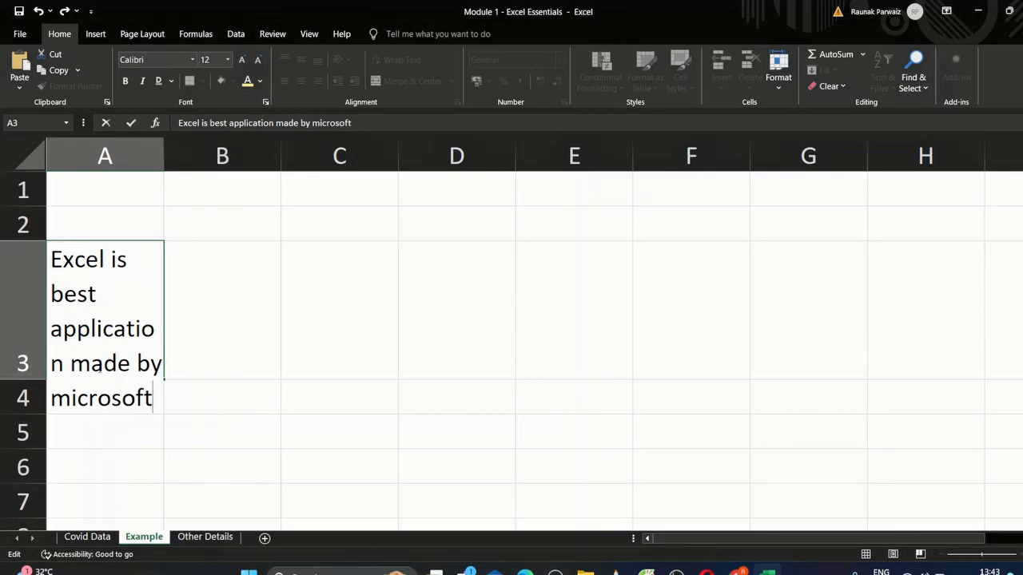
key(Return)
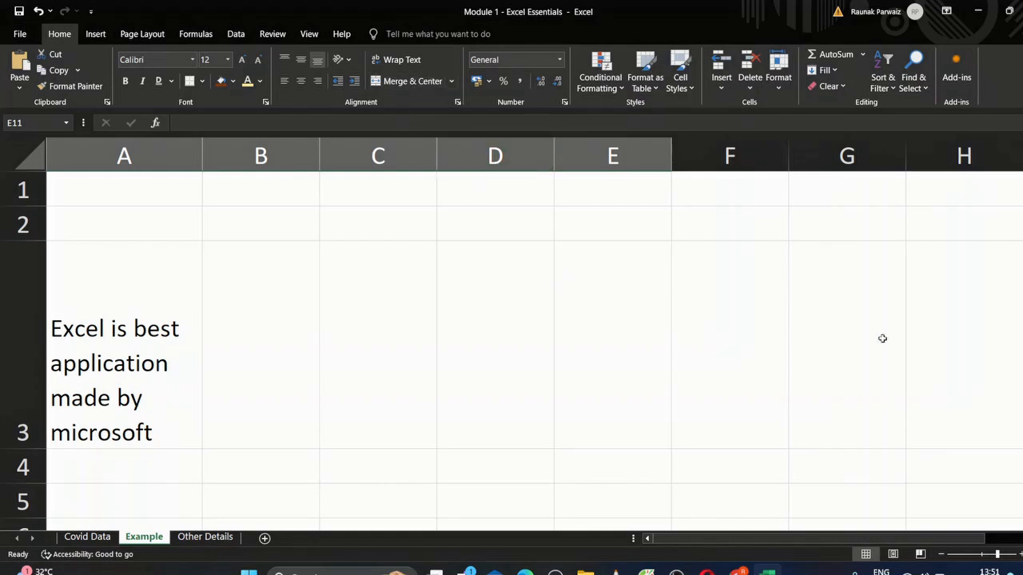
Step: Enter the column headings Total Case, Active, Recovered and Death in cells A11 to D11
scroll(986, 199, down, 3)
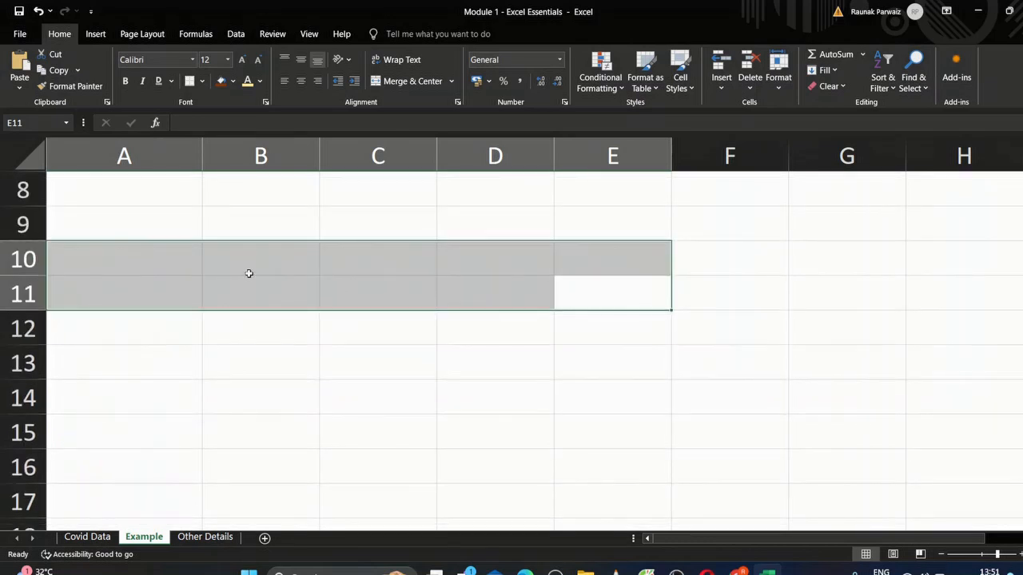
click(100, 219)
click(124, 292)
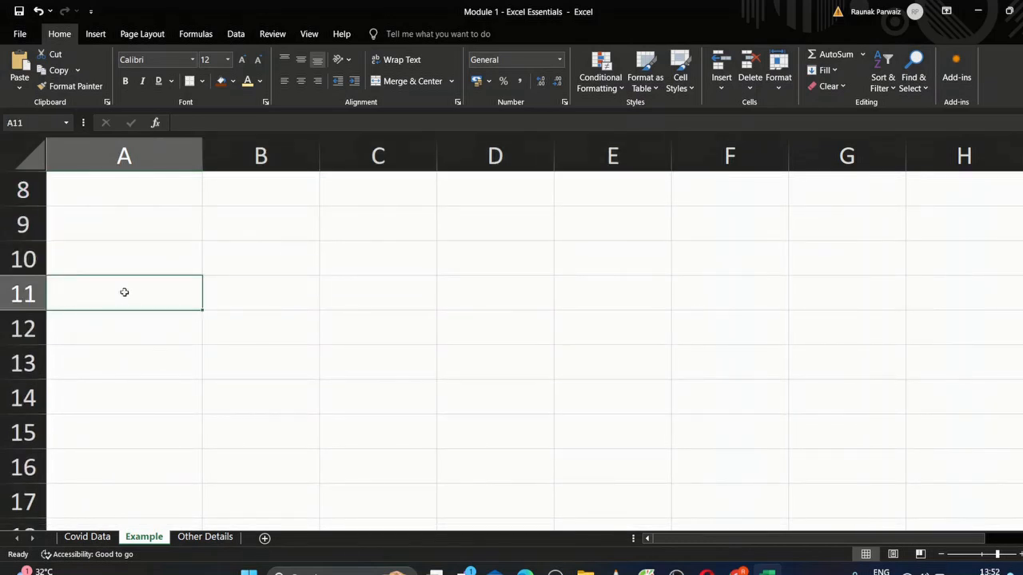
text(Total Case)
key(Tab)
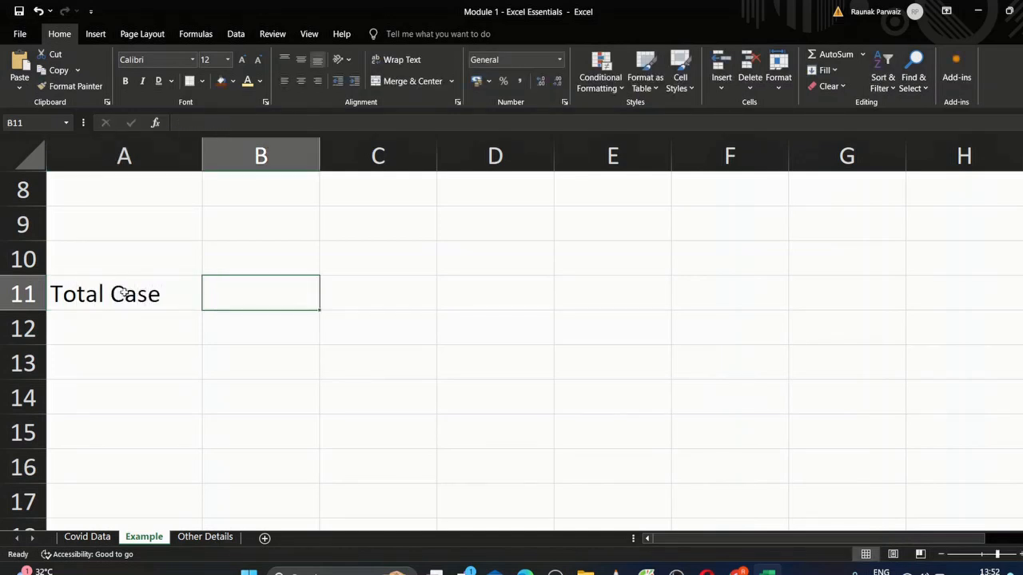
text(Active)
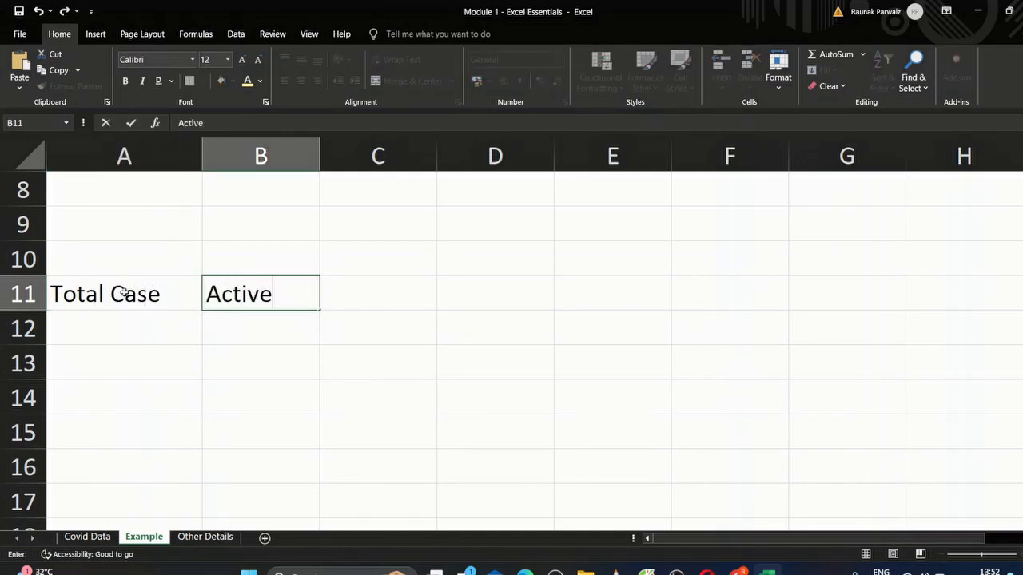
key(Tab)
text(REcovered)
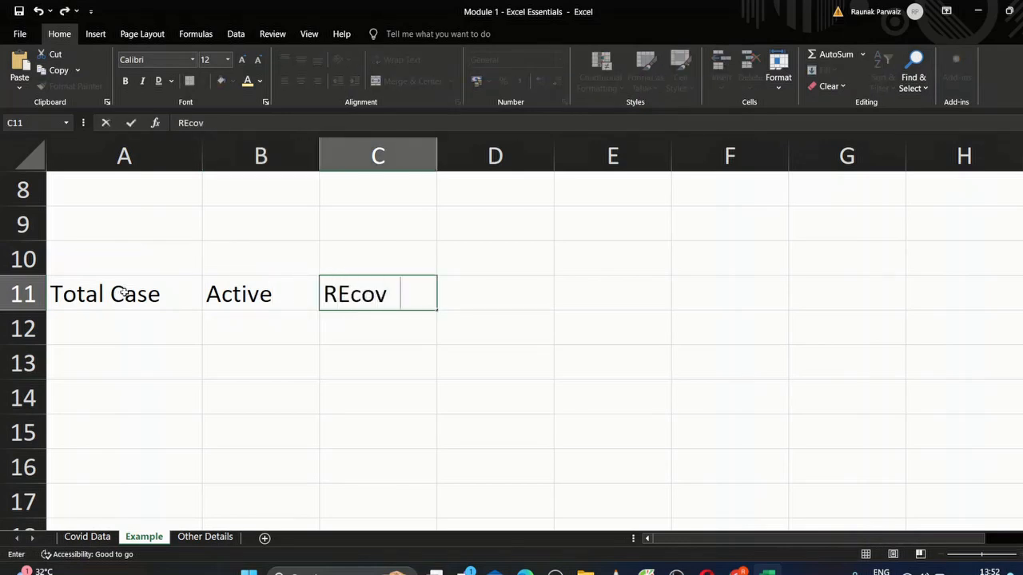
key(Tab)
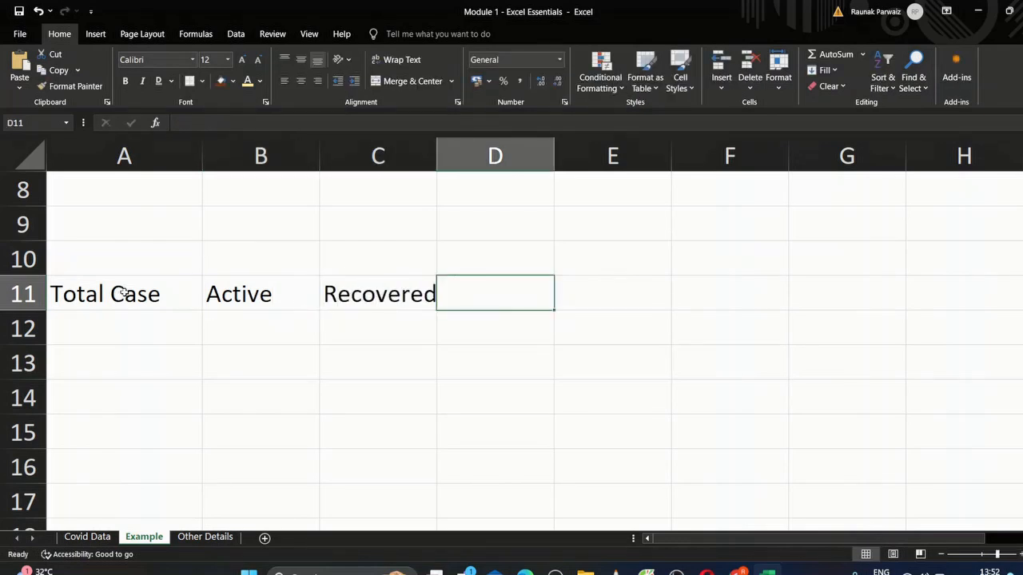
text(Death)
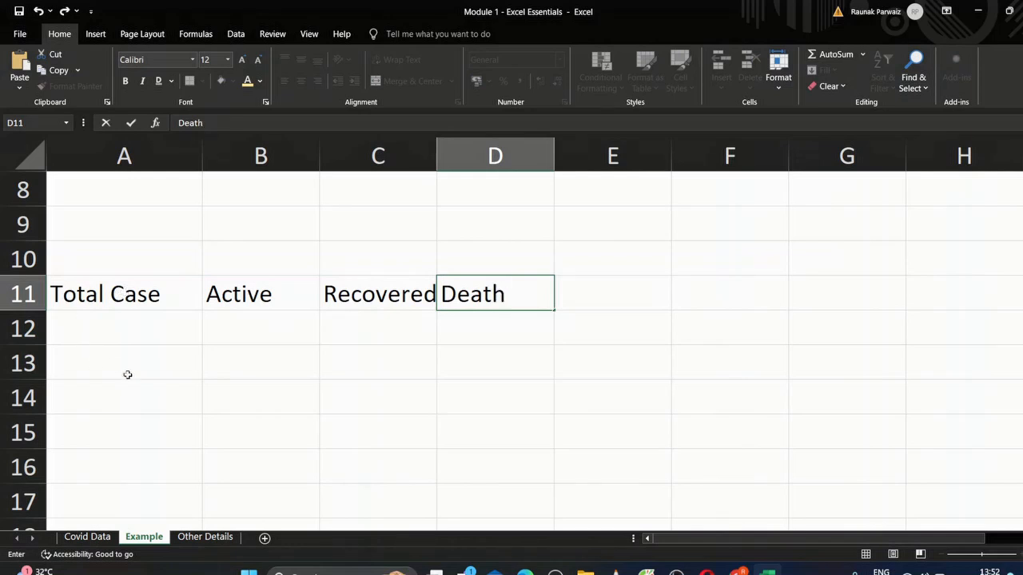
Step: Fill row 12 beneath the headings with 1000, 200, 700 and 100 in cells A12 to D12
click(142, 331)
text(1000)
key(Tab)
text(200)
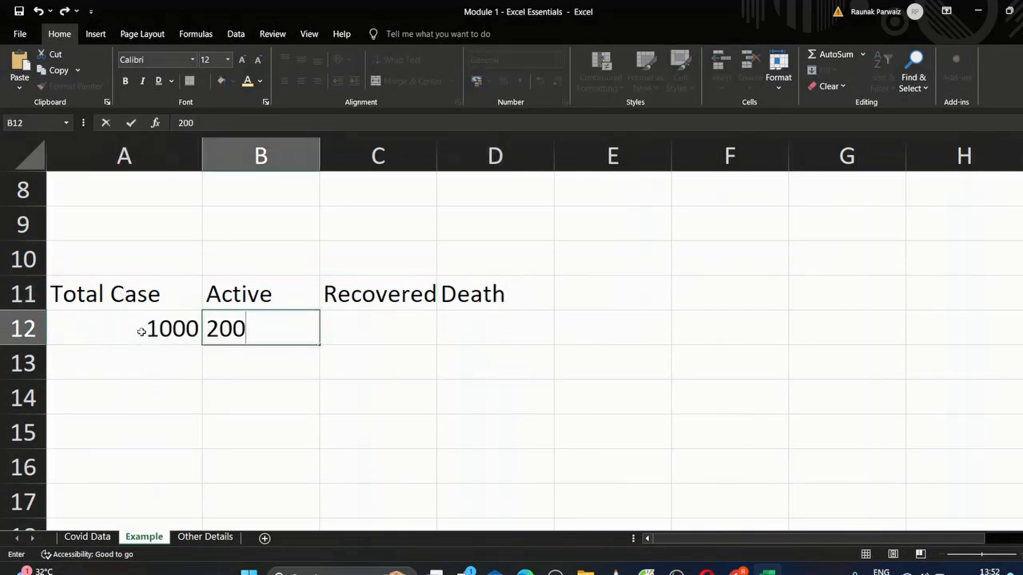
click(389, 336)
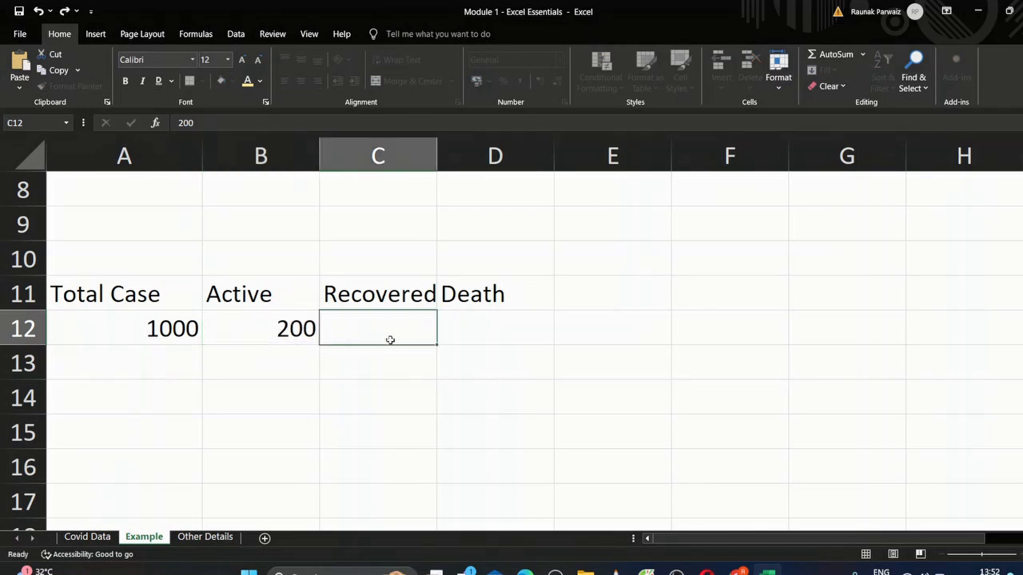
text(700)
key(Tab)
text(100)
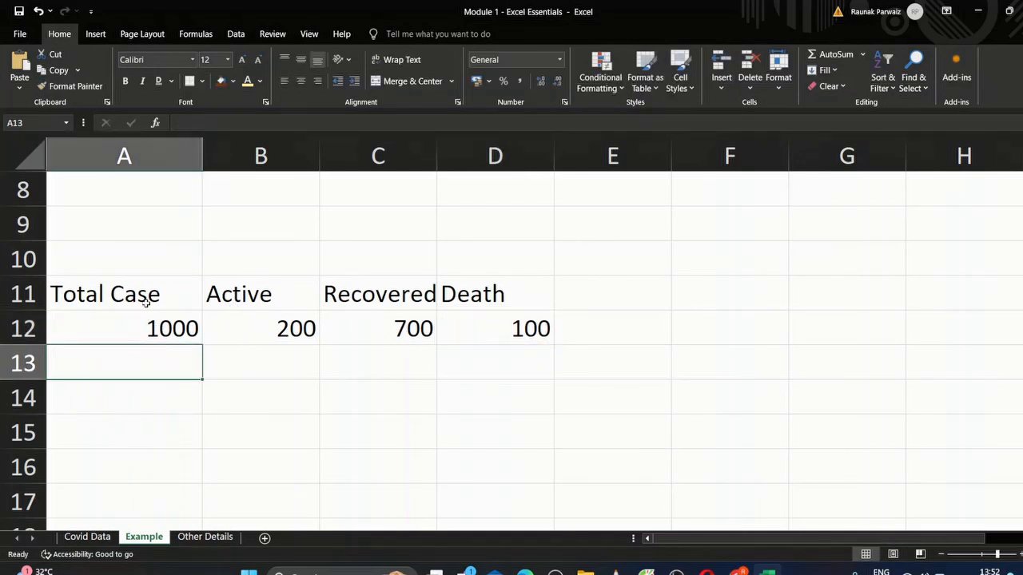
Step: Enter the title West Bengal in cell A10, directly above the Total Case heading
click(114, 263)
text(West V)
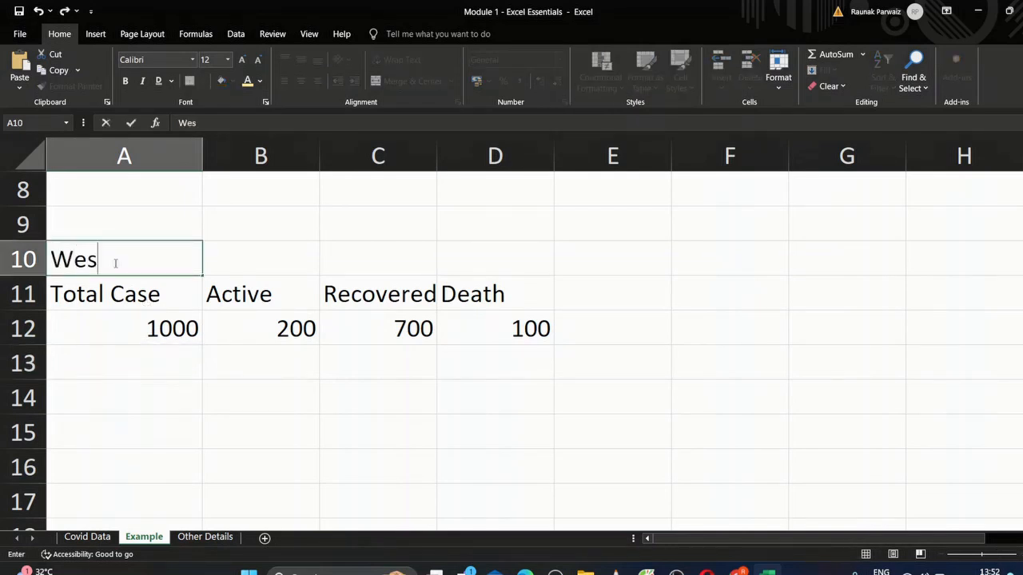
key(BackSpace)
text(Bengal)
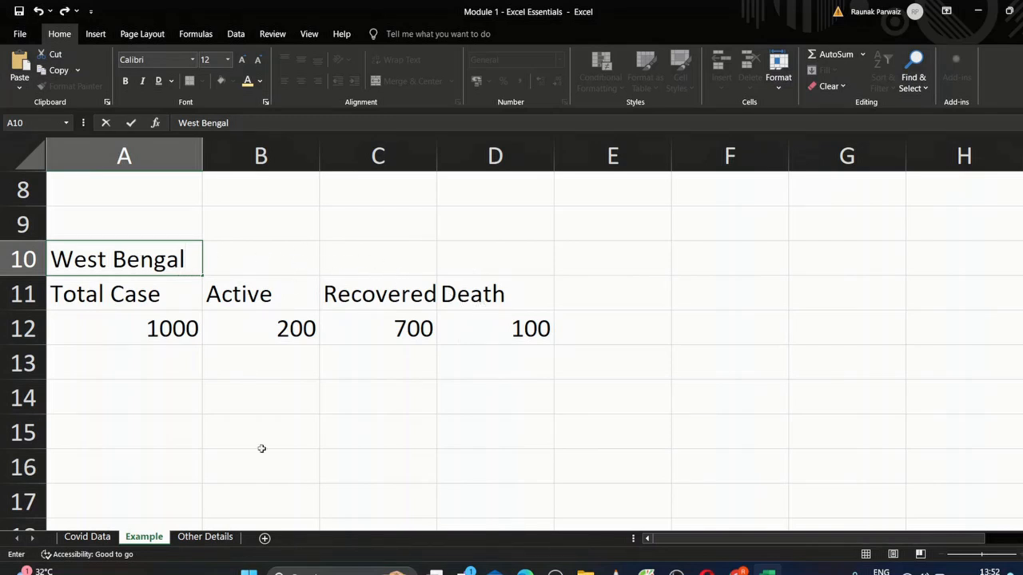
click(287, 271)
text(We)
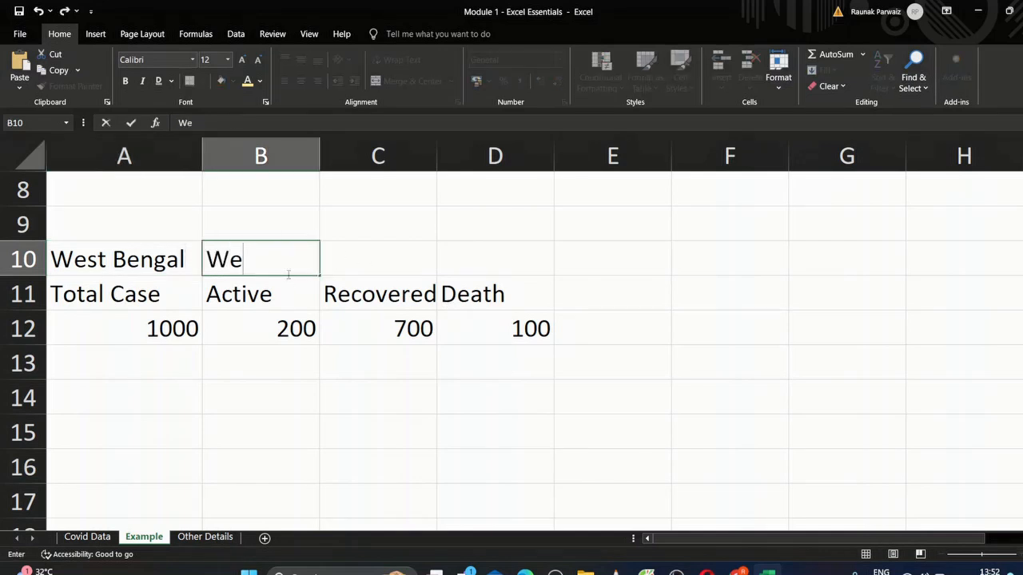
key(BackSpace)
key(BackSpace)
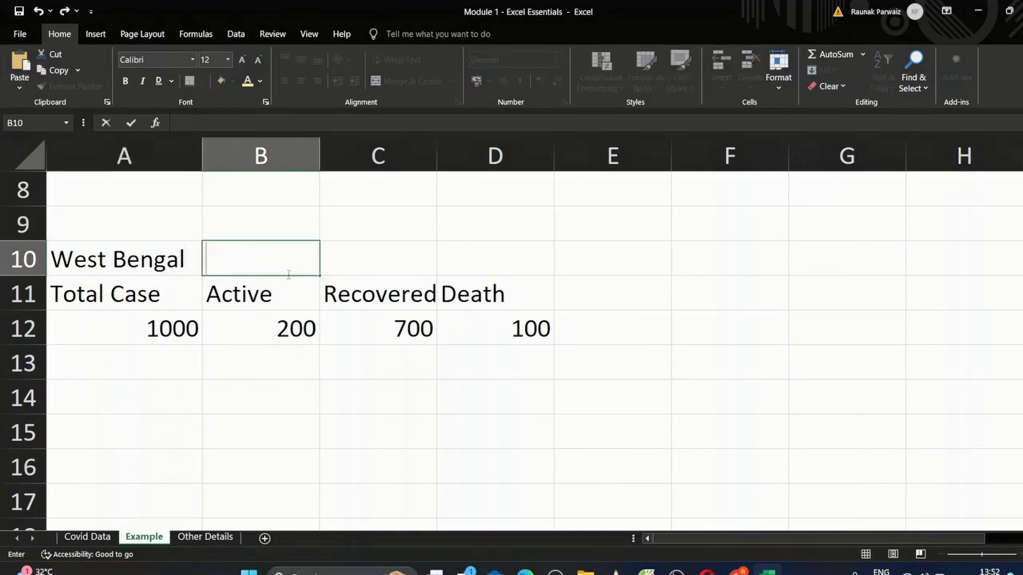
Step: Merge and center the West Bengal title across cells A10 to D10, and unmerge it again
click(119, 259)
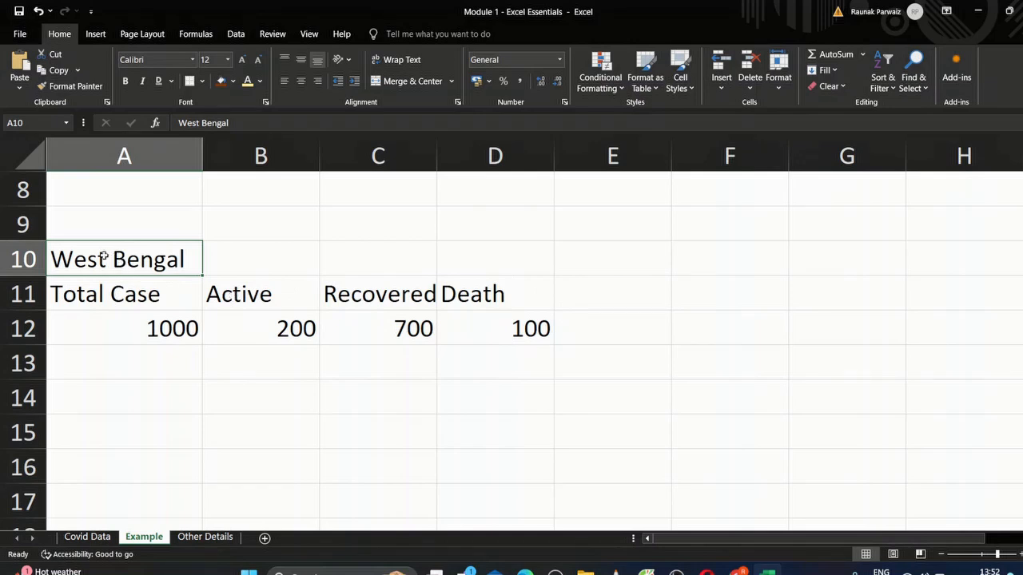
drag(212, 252, 502, 257)
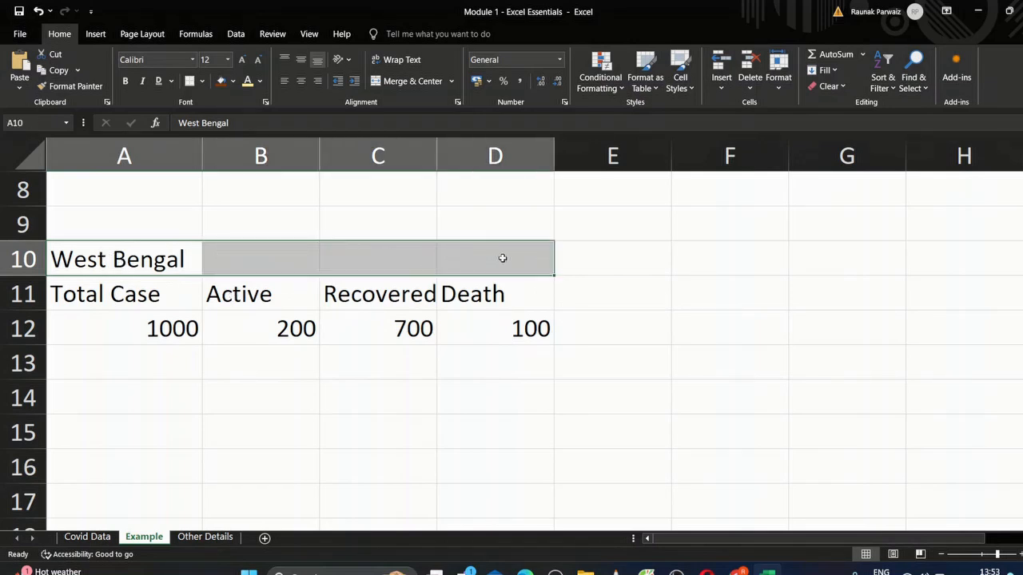
click(388, 86)
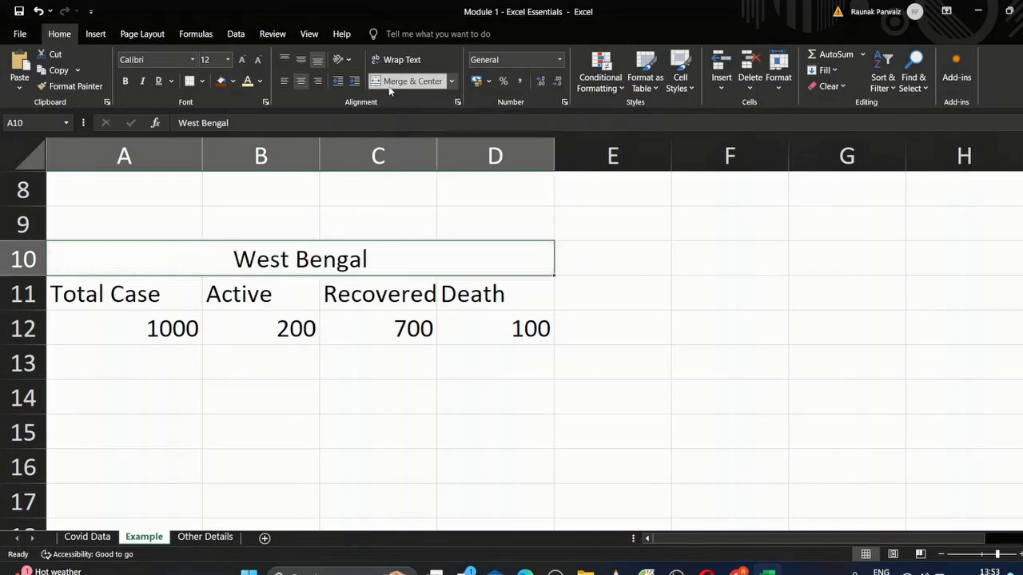
click(242, 363)
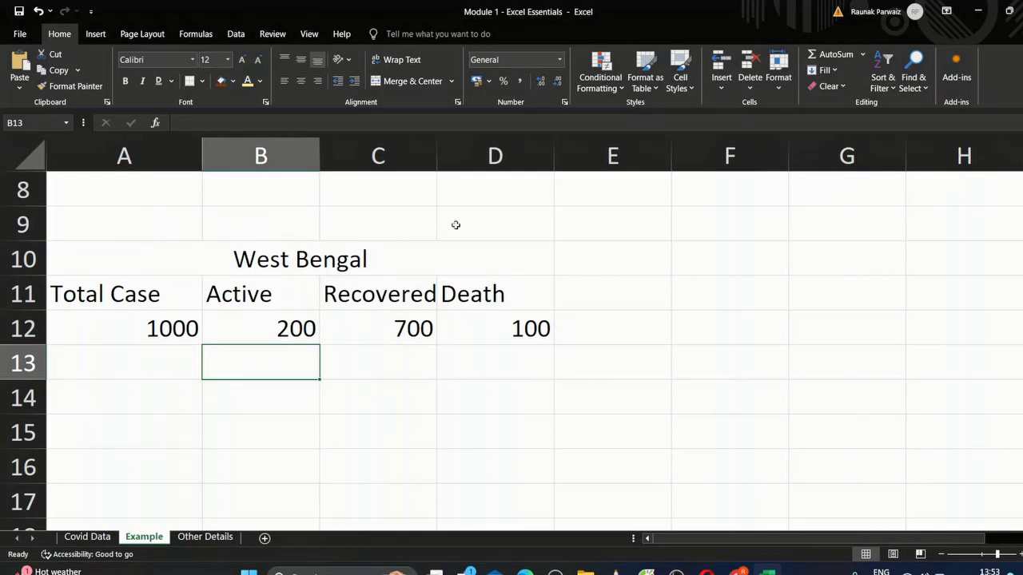
click(112, 262)
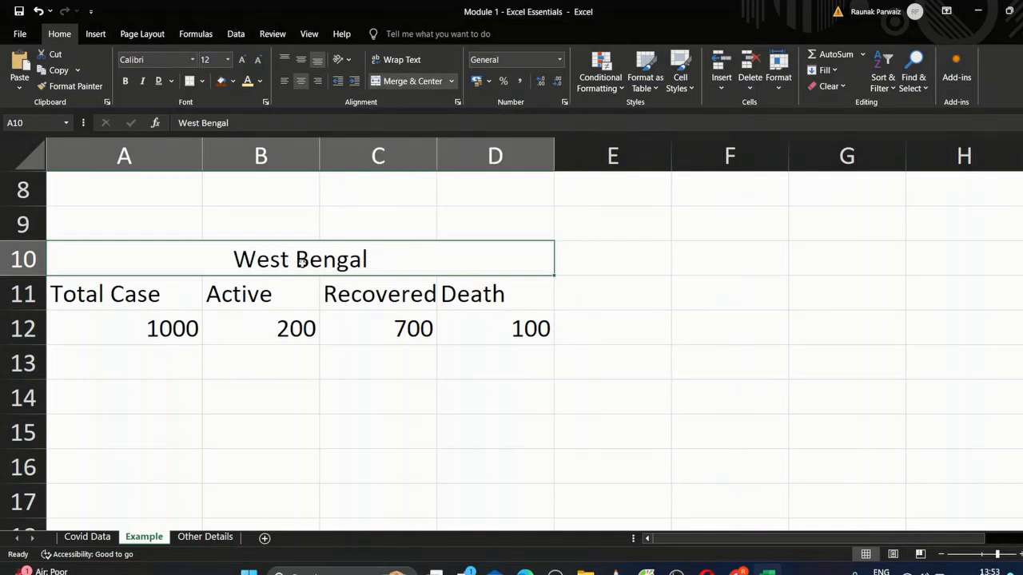
click(397, 81)
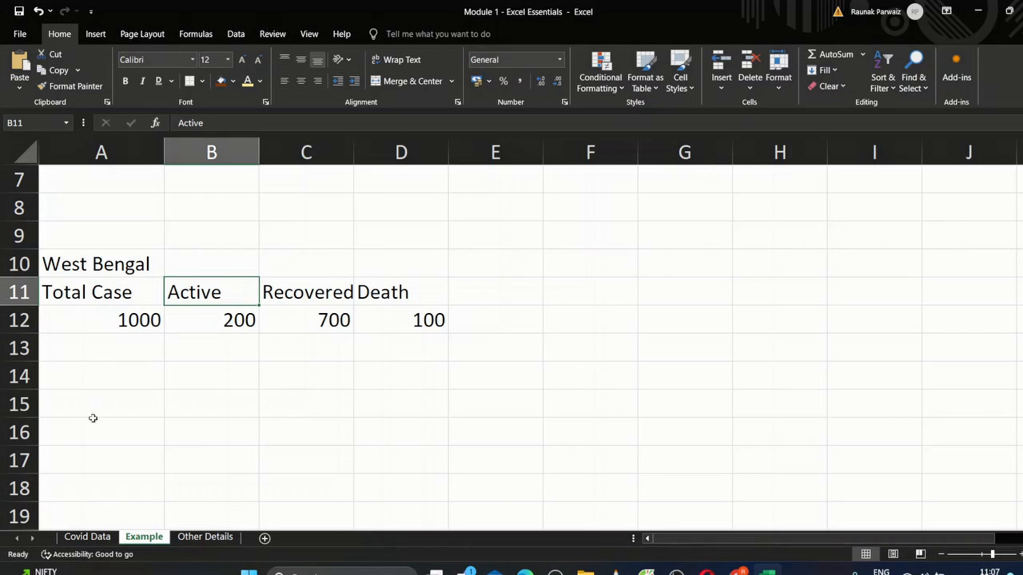
Step: Delete the Example sheet from the workbook permanently
right_click(143, 537)
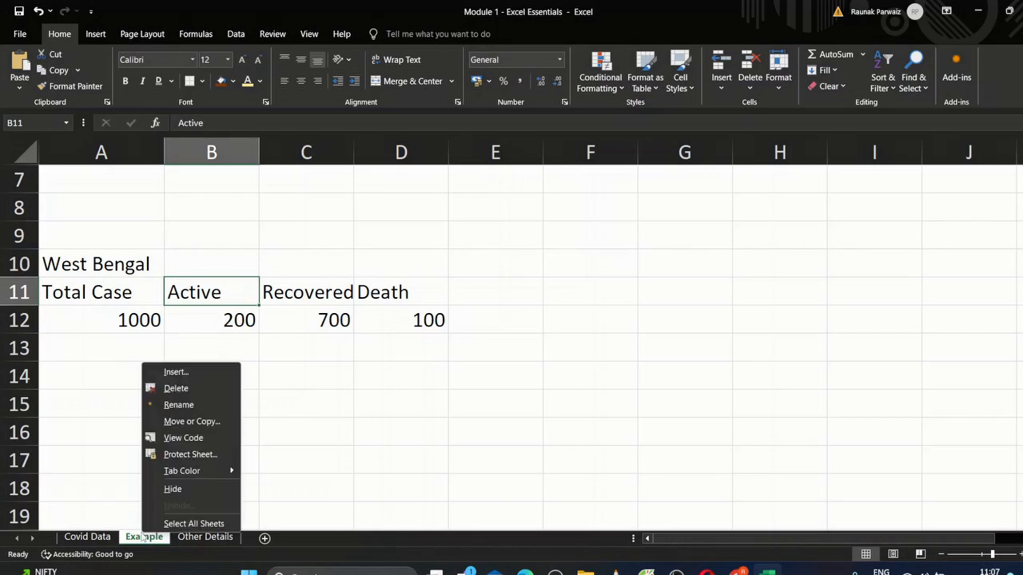
click(176, 391)
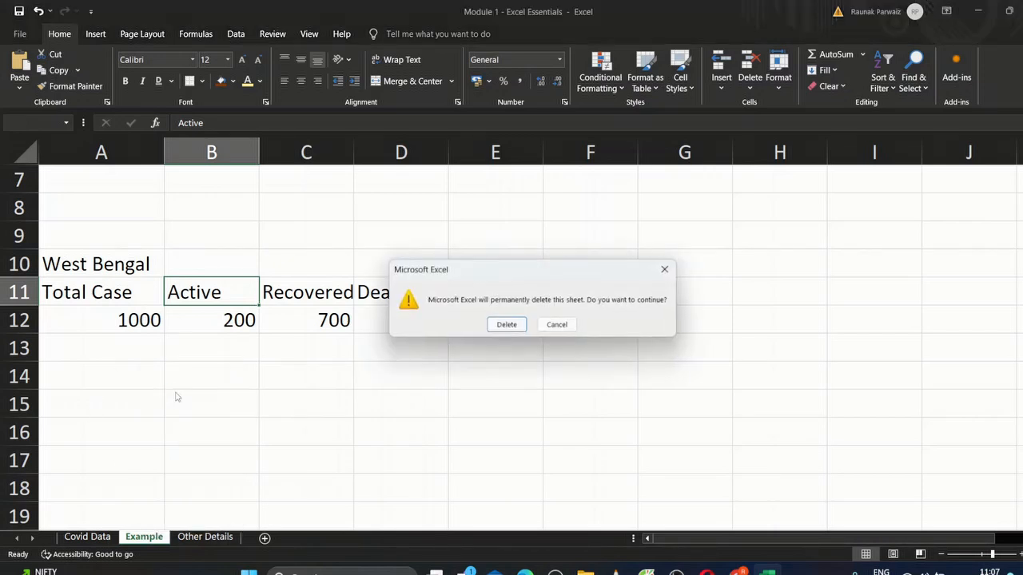
click(506, 326)
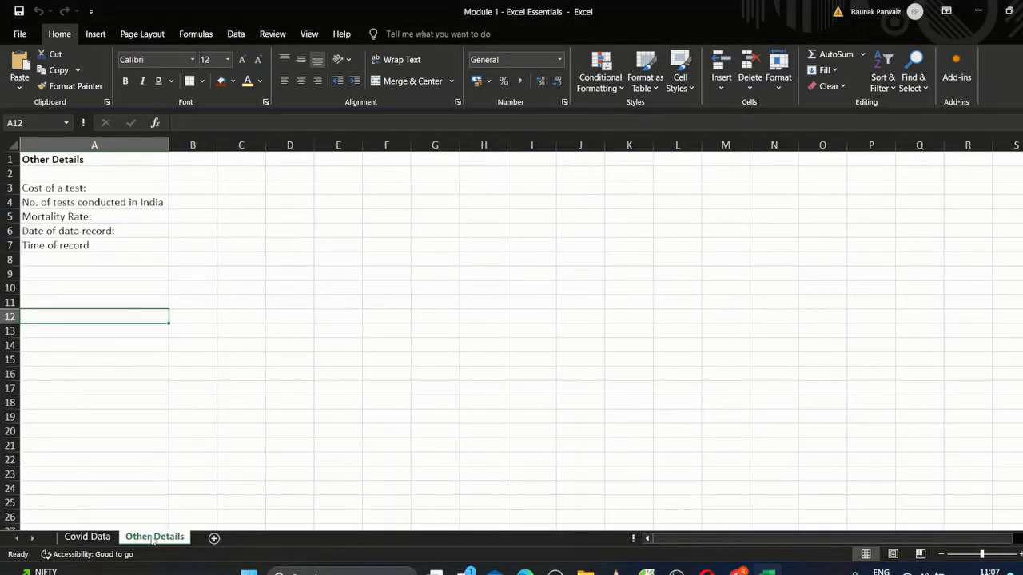
Step: On the Other Details sheet, enter 4500 as the cost of a test in B3 and 50000 as the number of tests conducted in B4
scroll(286, 411, up, 1)
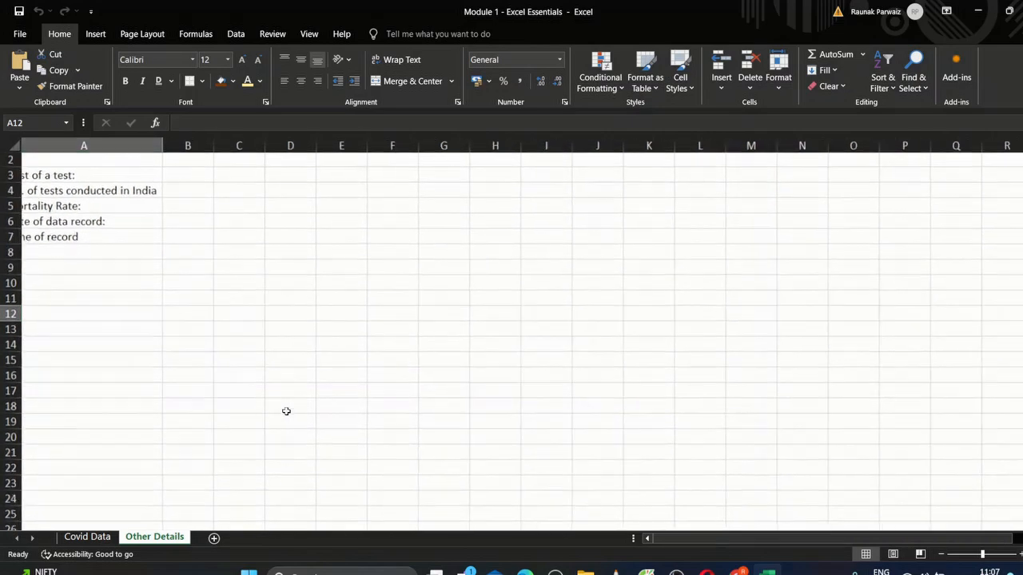
drag(700, 539, 698, 541)
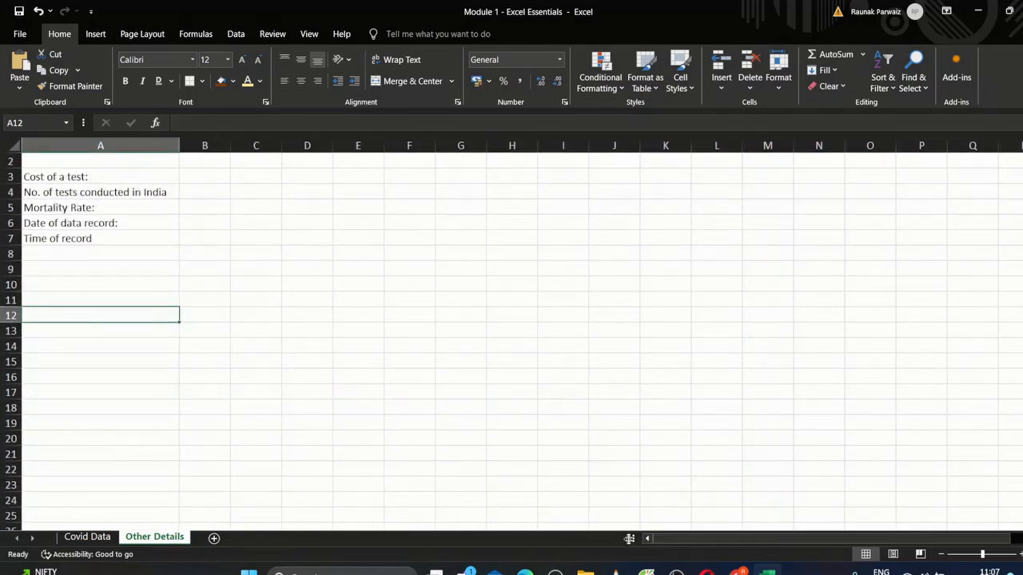
scroll(1004, 233, up, 1)
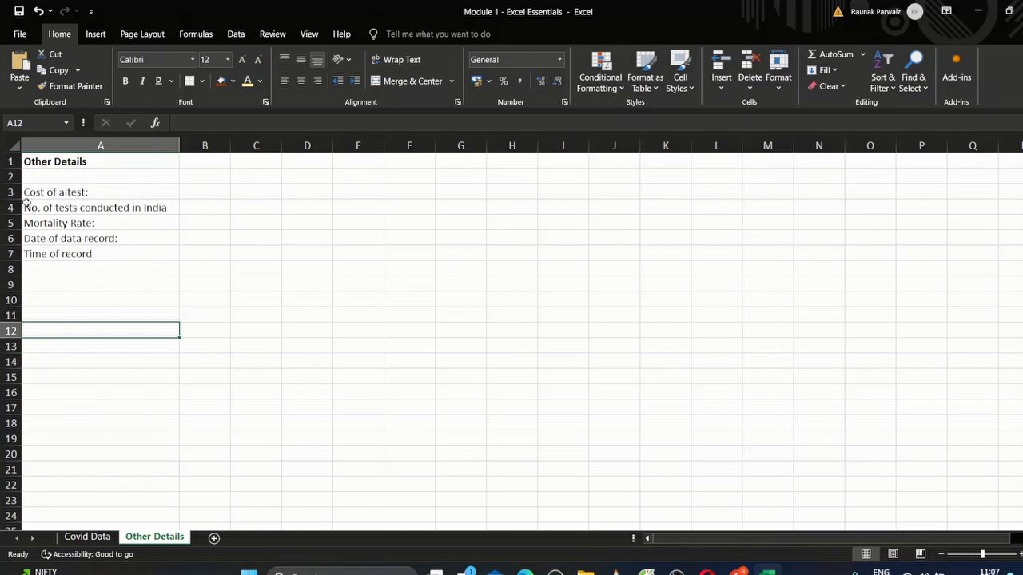
click(205, 192)
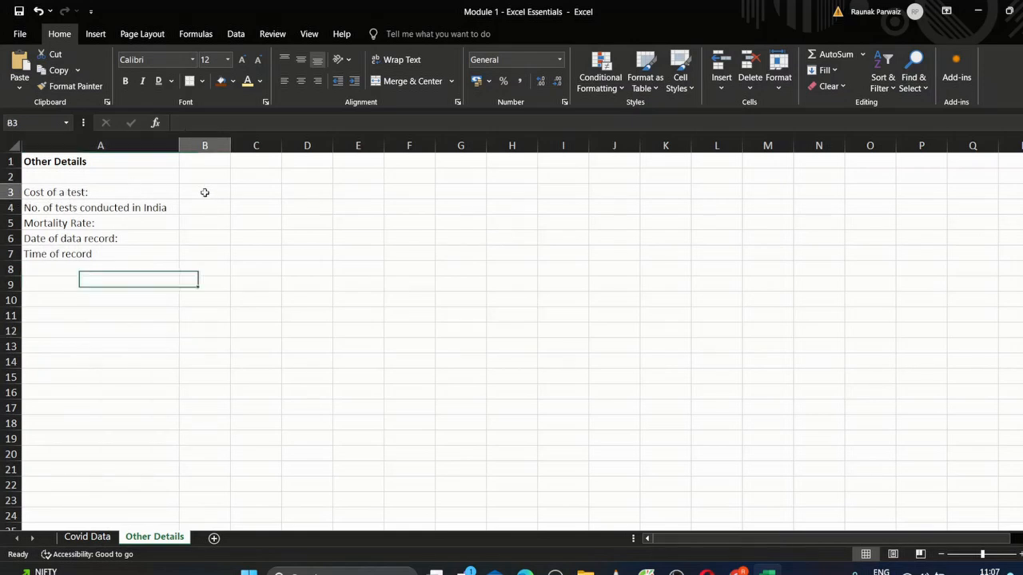
text(4500)
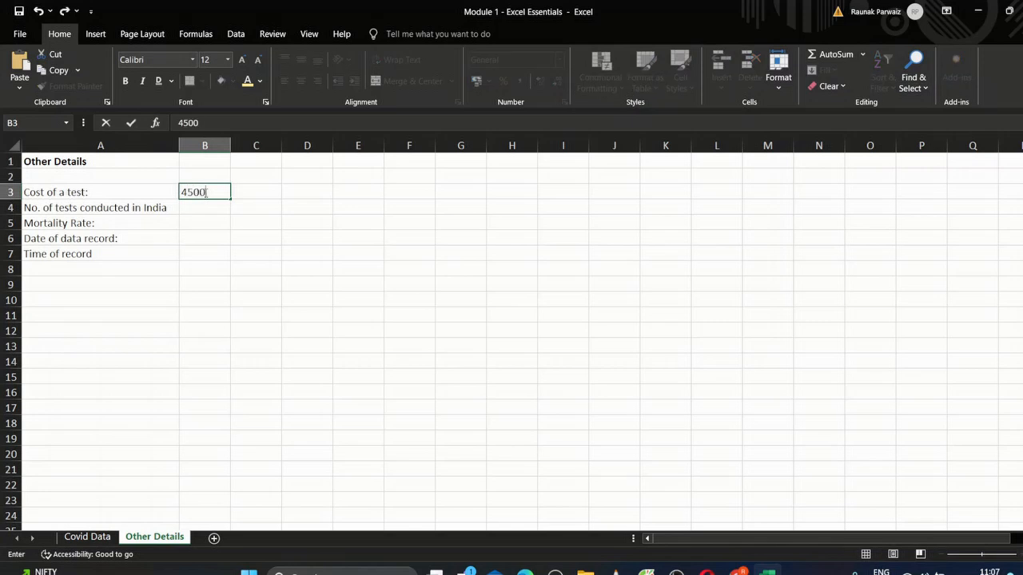
click(210, 207)
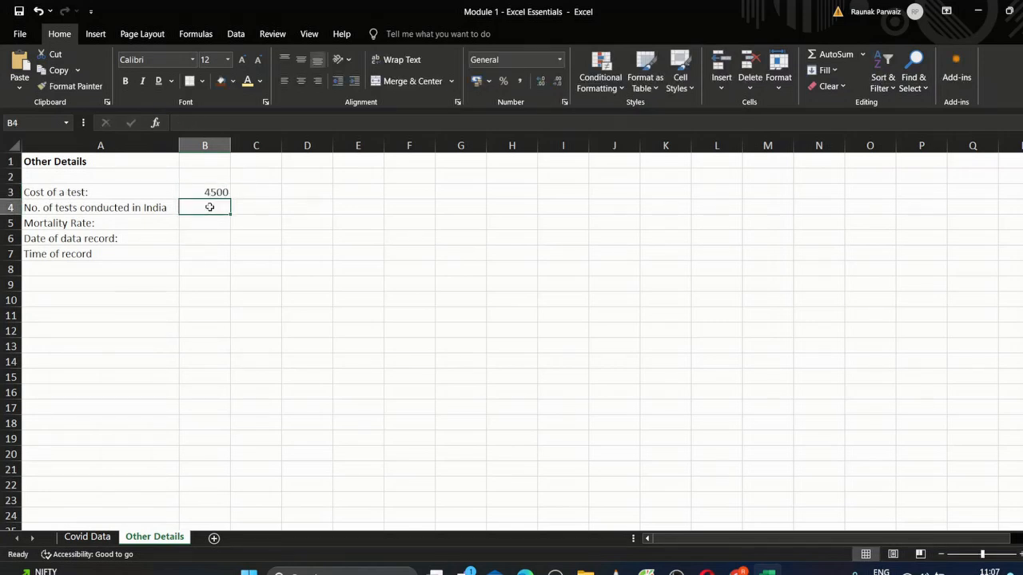
text(50)
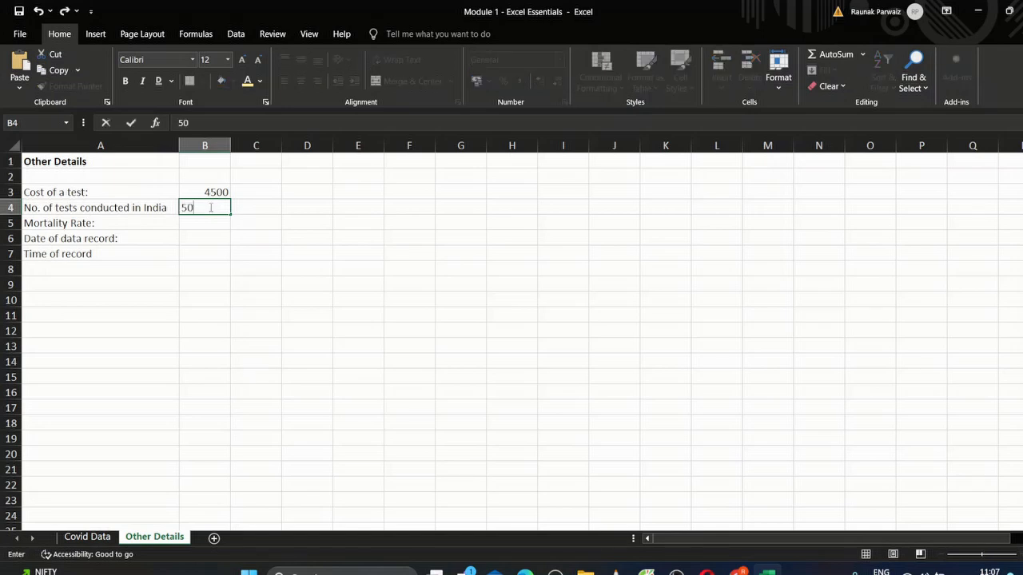
text(000)
click(193, 225)
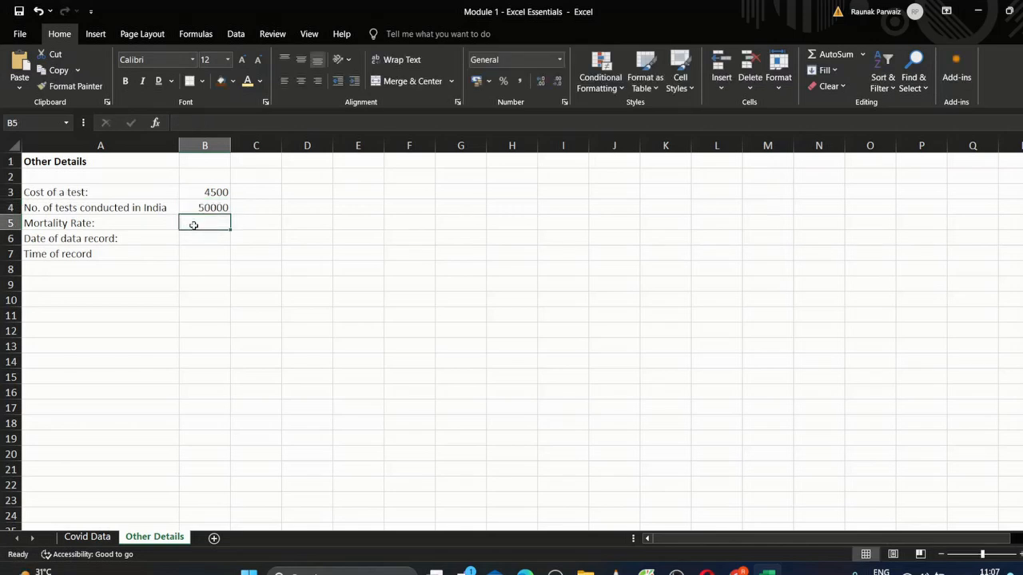
Step: Enter 3 as the mortality rate in B5 and apply the Currency format to the cost of a test in B3
text(3)
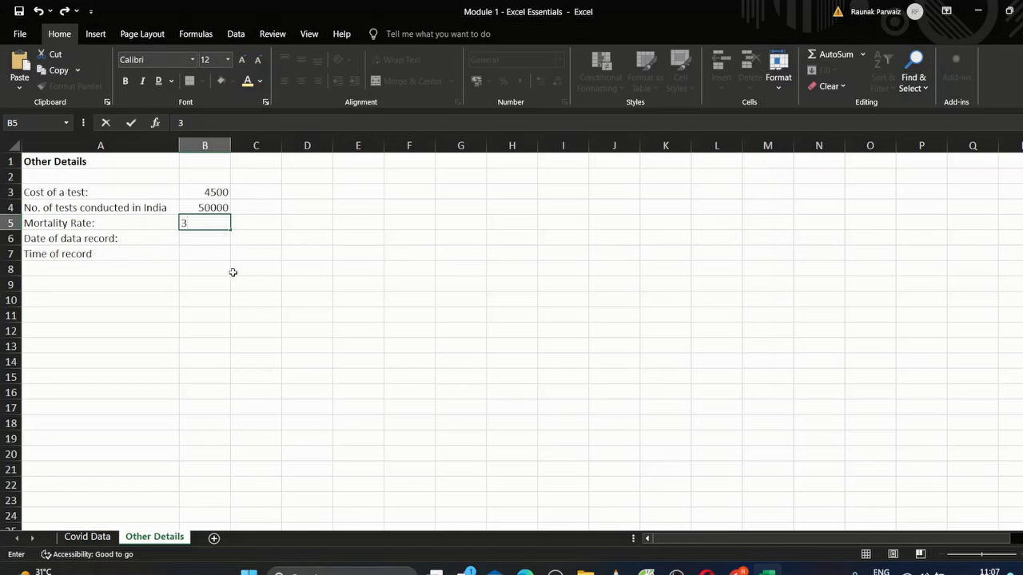
click(199, 192)
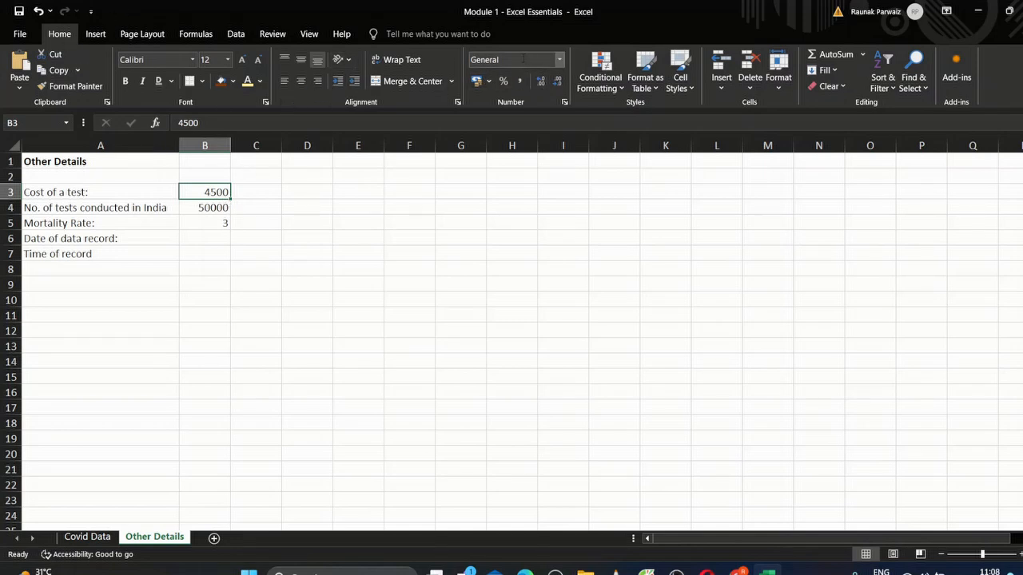
click(560, 61)
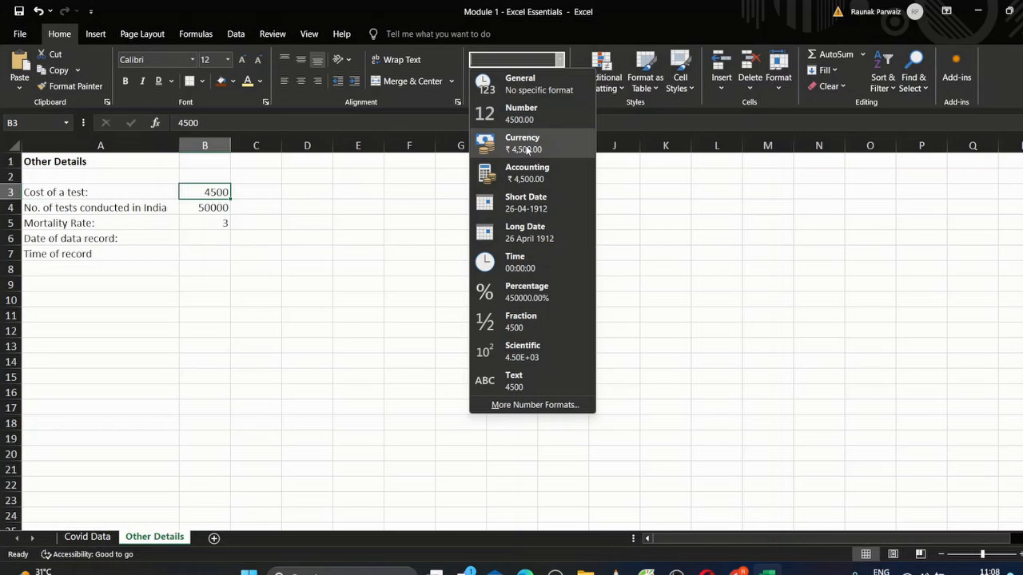
click(526, 150)
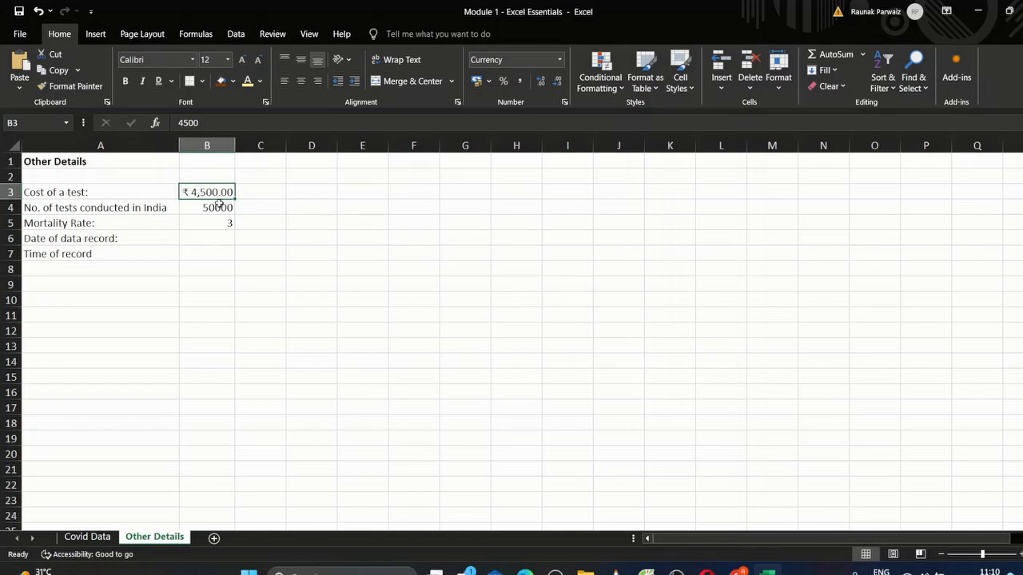
Step: Reduce the cost of a test in B3 to no decimal places, and restore its two decimal places
click(558, 81)
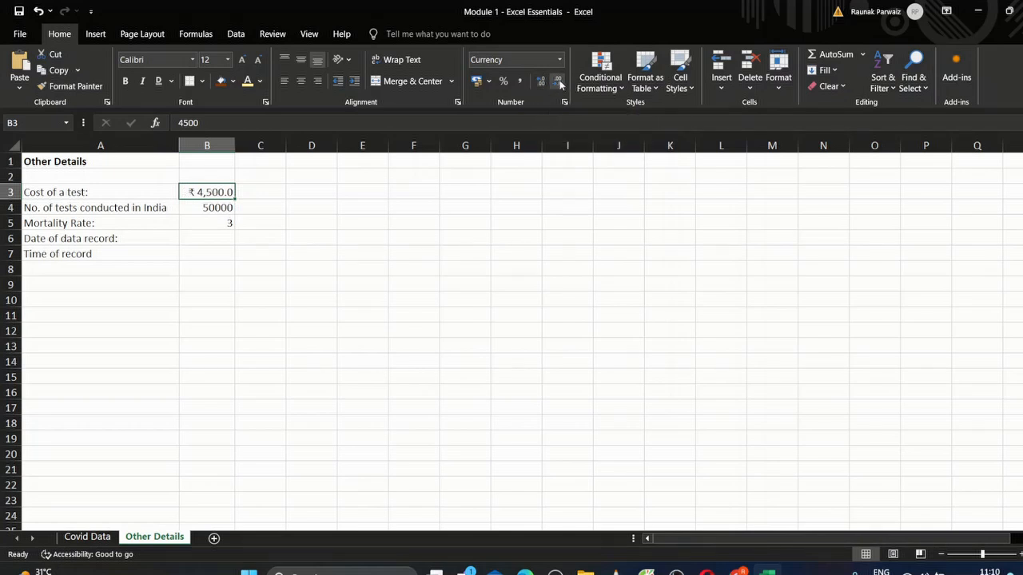
click(557, 81)
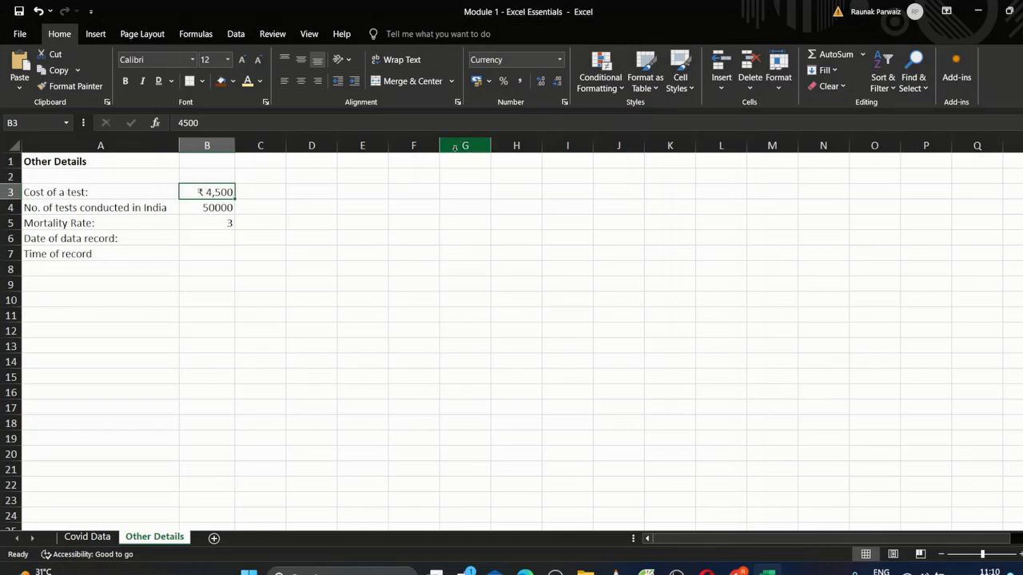
click(540, 83)
click(540, 83)
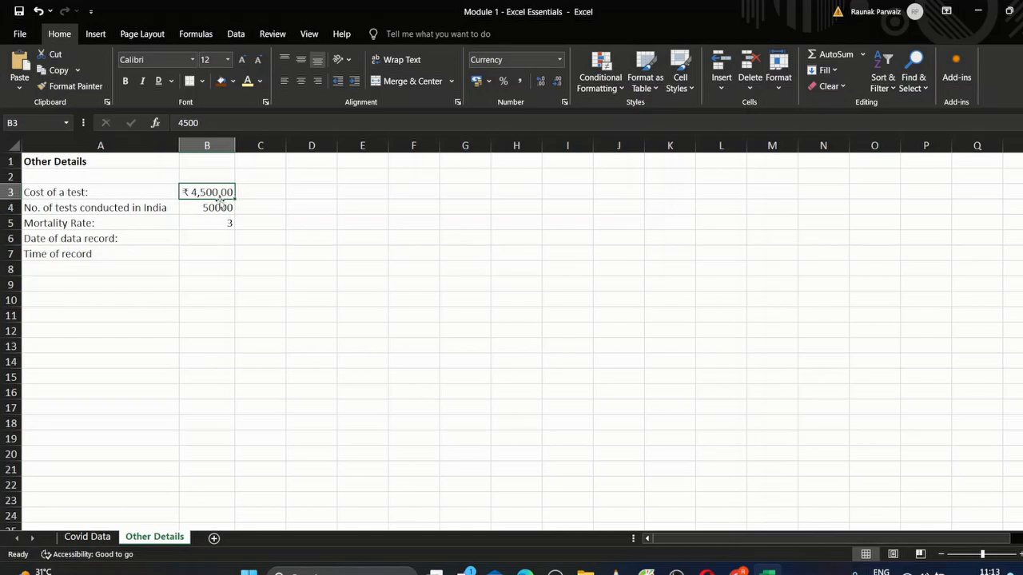
Step: Enter the sample amount 4500.69 in cell E3 and apply the Currency format to it
click(357, 193)
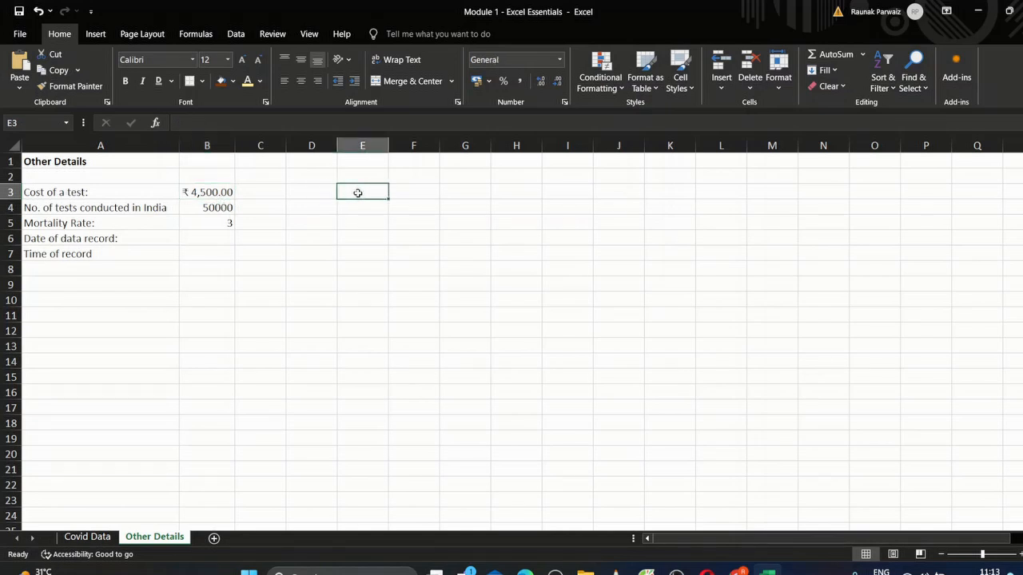
text(45)
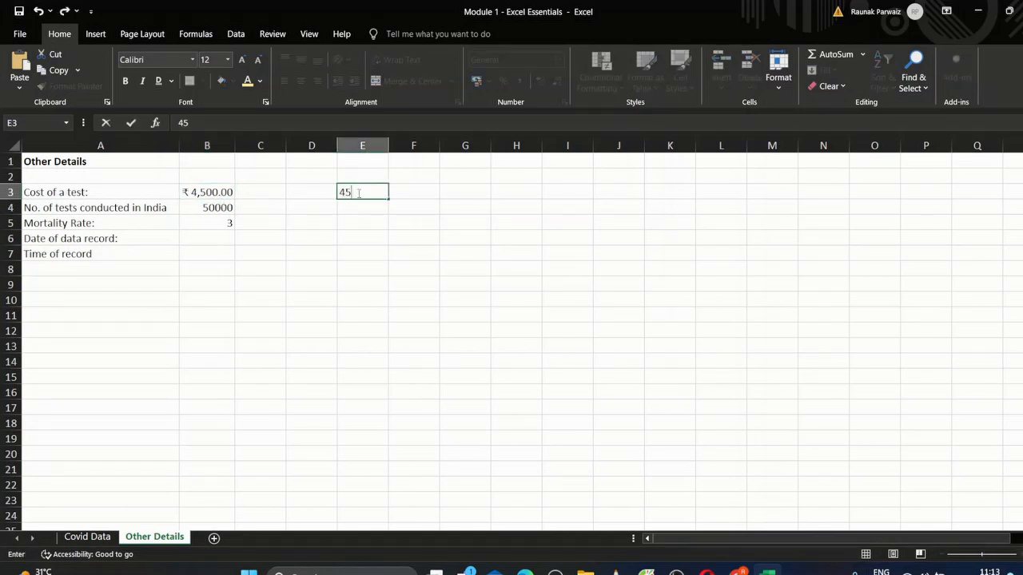
text(00.69)
click(350, 228)
click(361, 192)
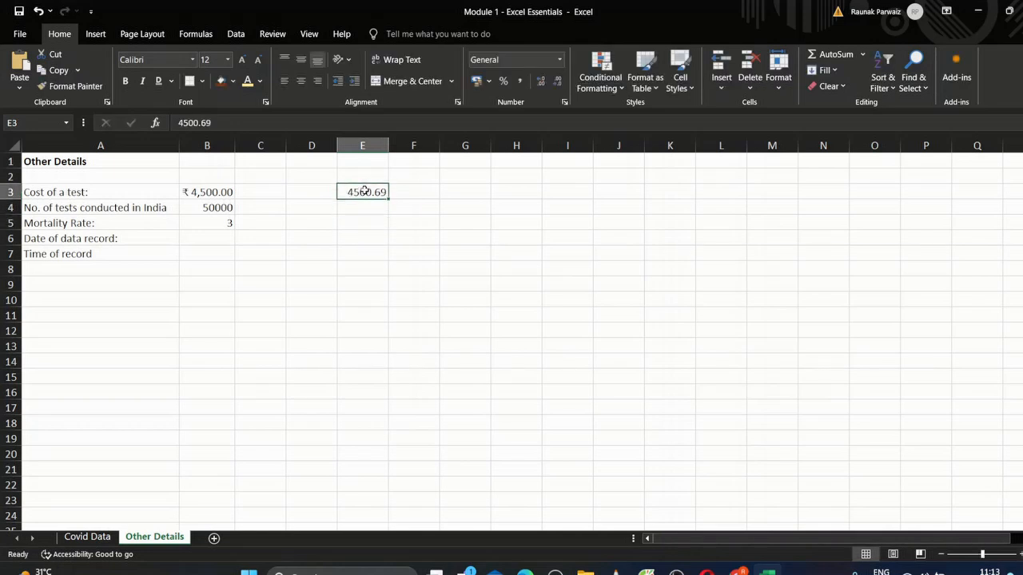
click(560, 60)
click(514, 150)
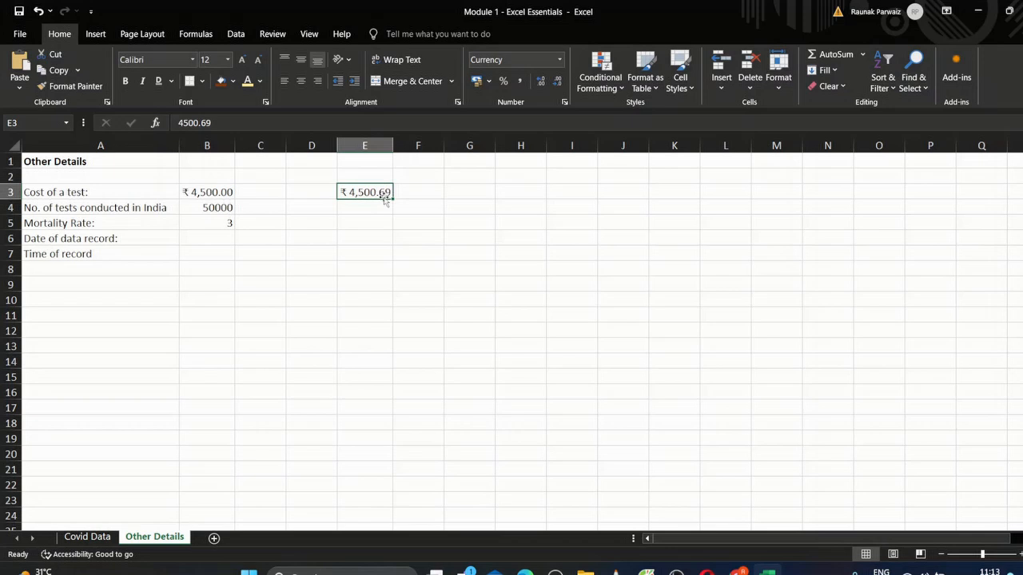
Step: Reduce the sample amount in E3 to one decimal place, restore two, and reduce it again to none
click(559, 83)
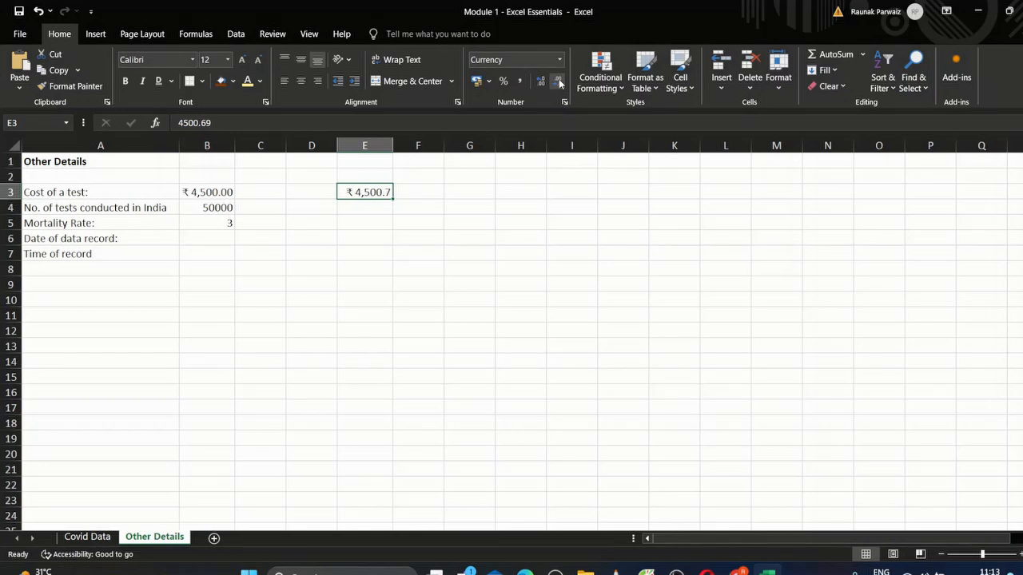
click(541, 82)
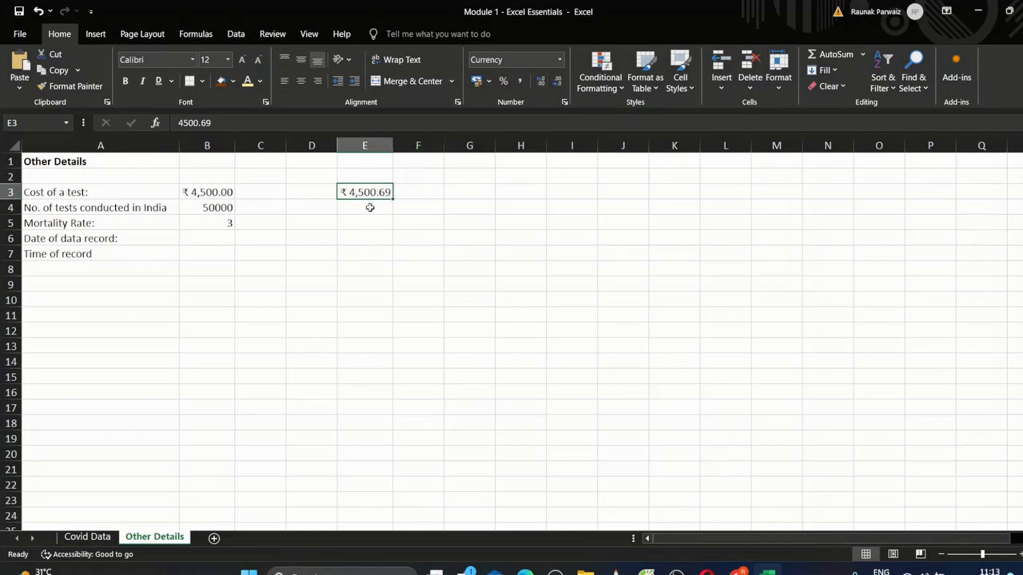
click(559, 81)
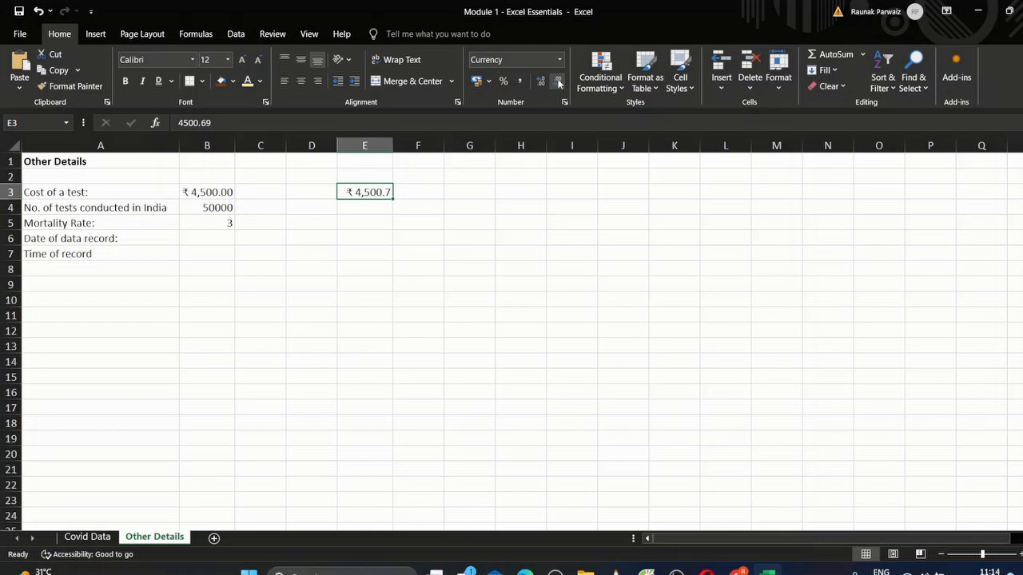
click(558, 81)
Step: Delete the sample amount from cell E3
click(356, 208)
click(366, 194)
key(Delete)
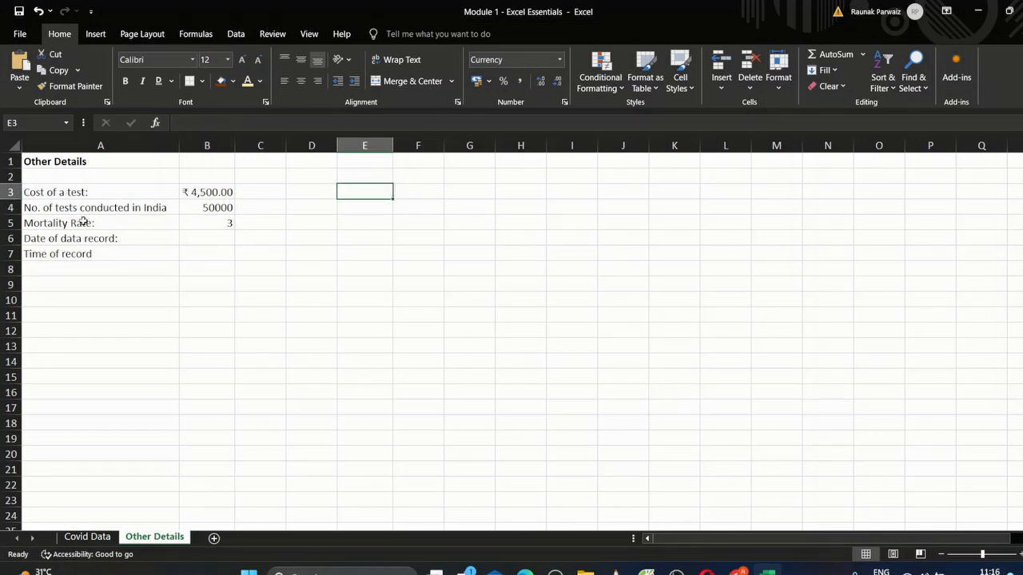
Step: Apply the Number format with no decimal places to the number of tests conducted in B4
click(202, 208)
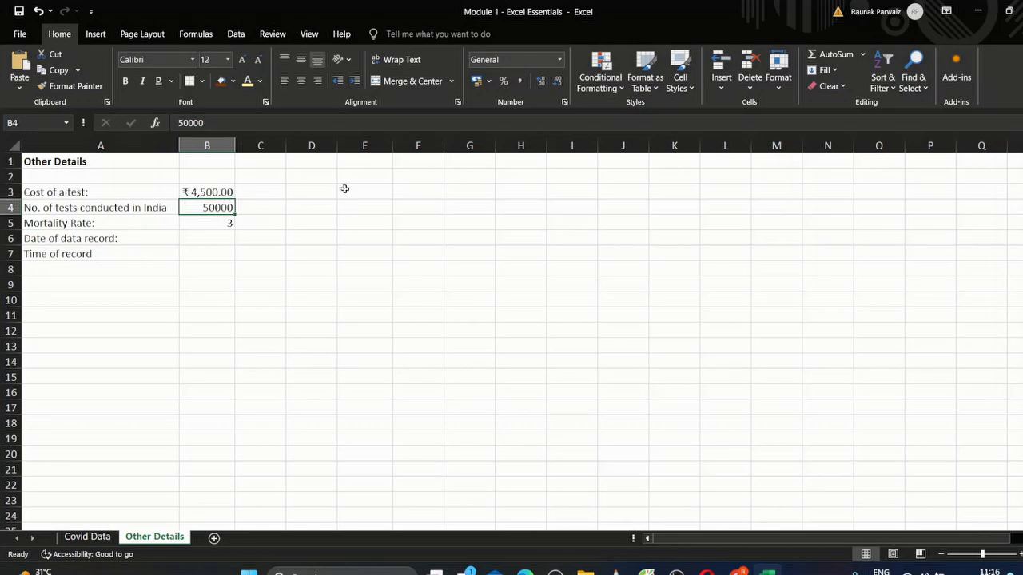
click(561, 61)
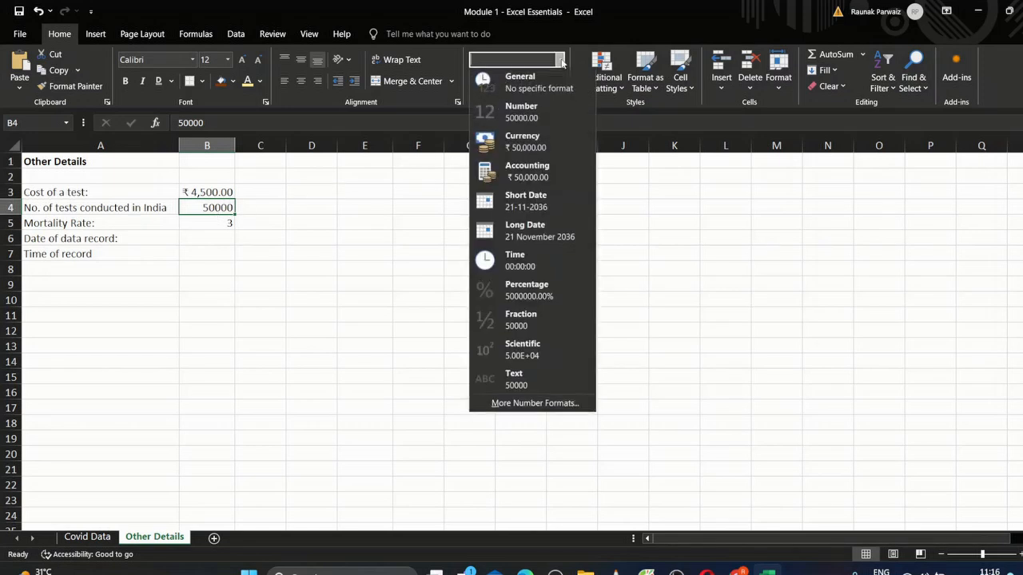
click(527, 118)
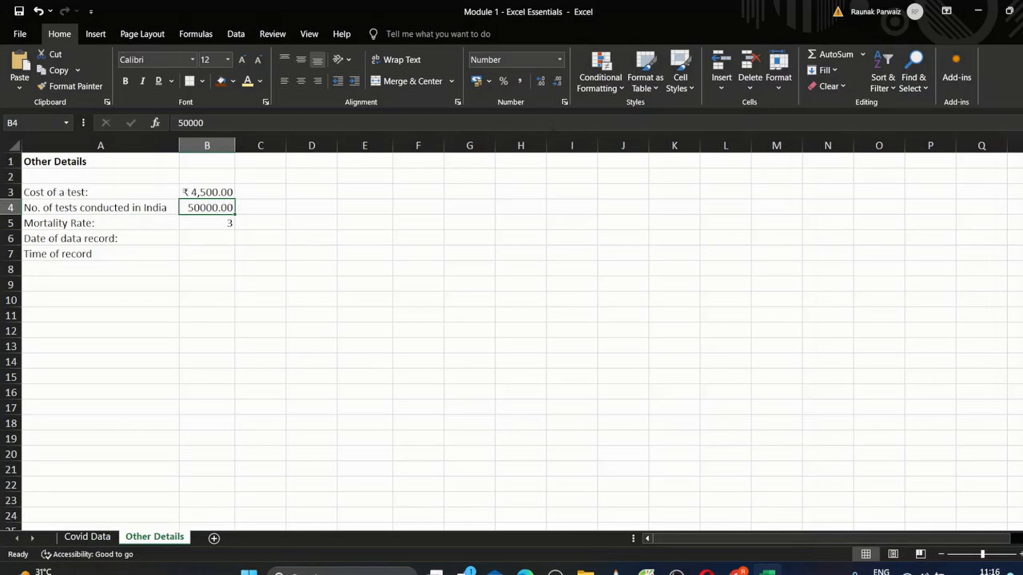
click(559, 83)
click(559, 83)
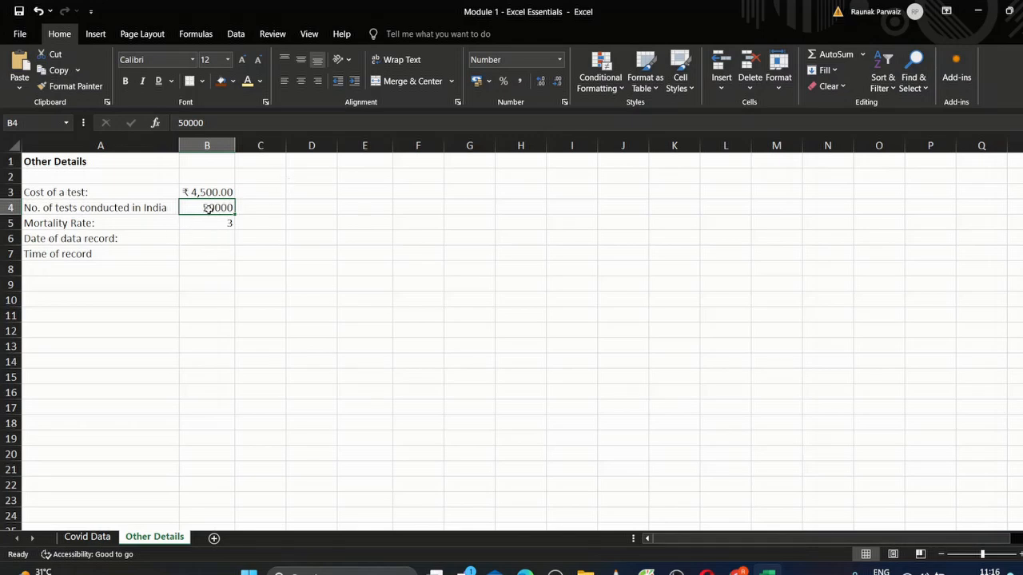
Step: Apply the Comma Style thousands separator to the number of tests in B4, with no decimal places
click(520, 83)
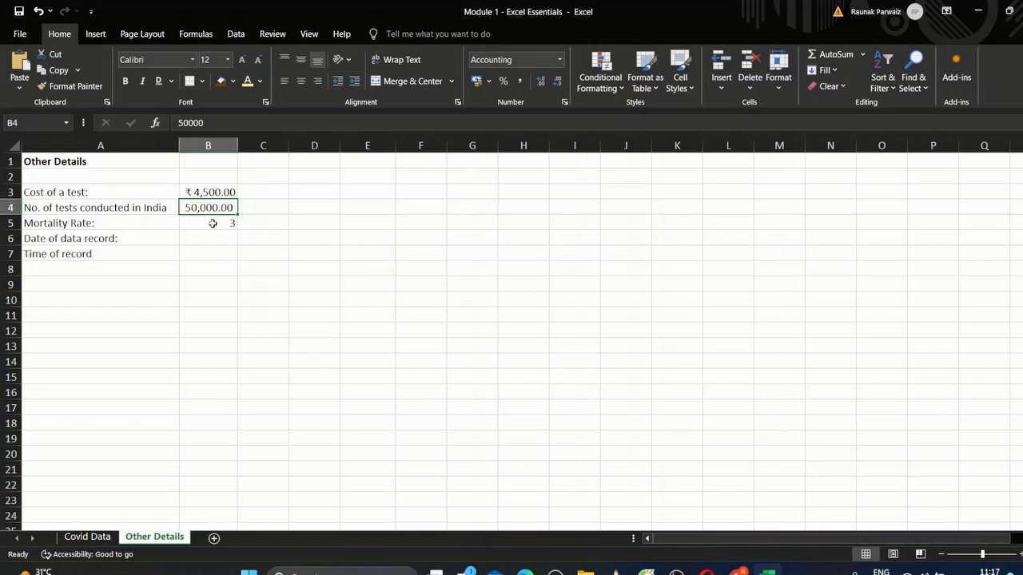
click(558, 81)
click(557, 81)
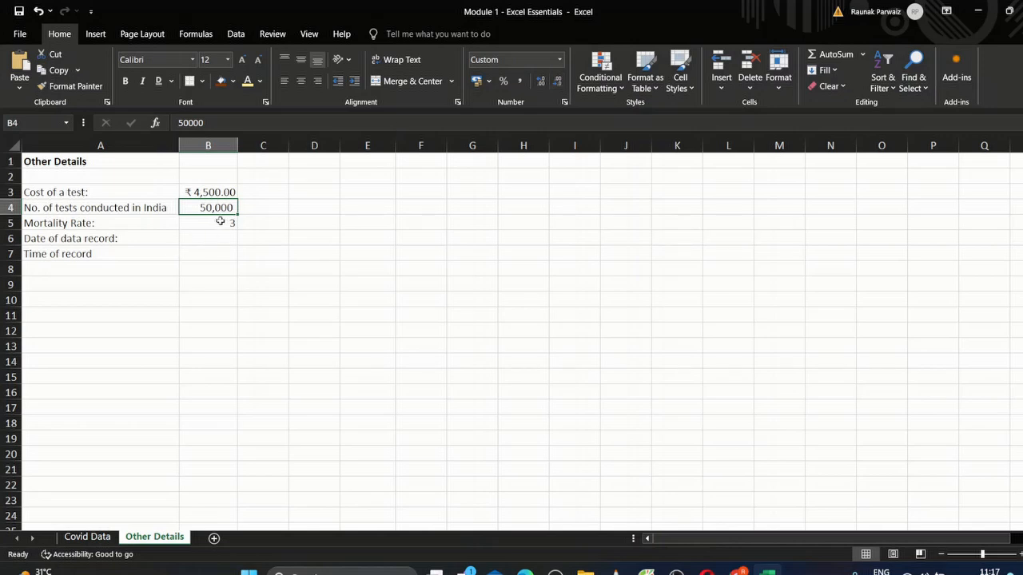
Step: Change the mortality rate in B5 to 3%
click(221, 222)
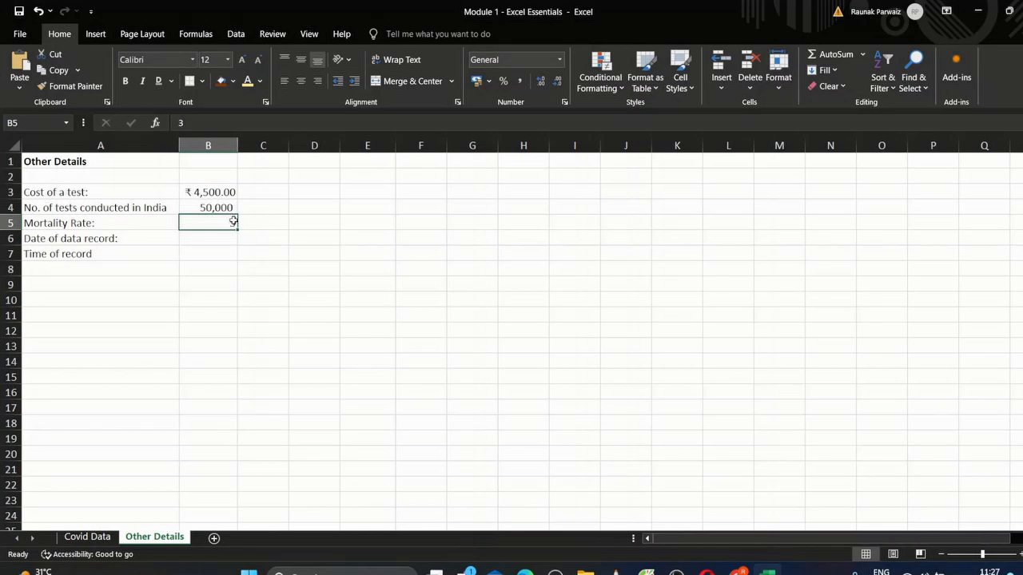
click(193, 121)
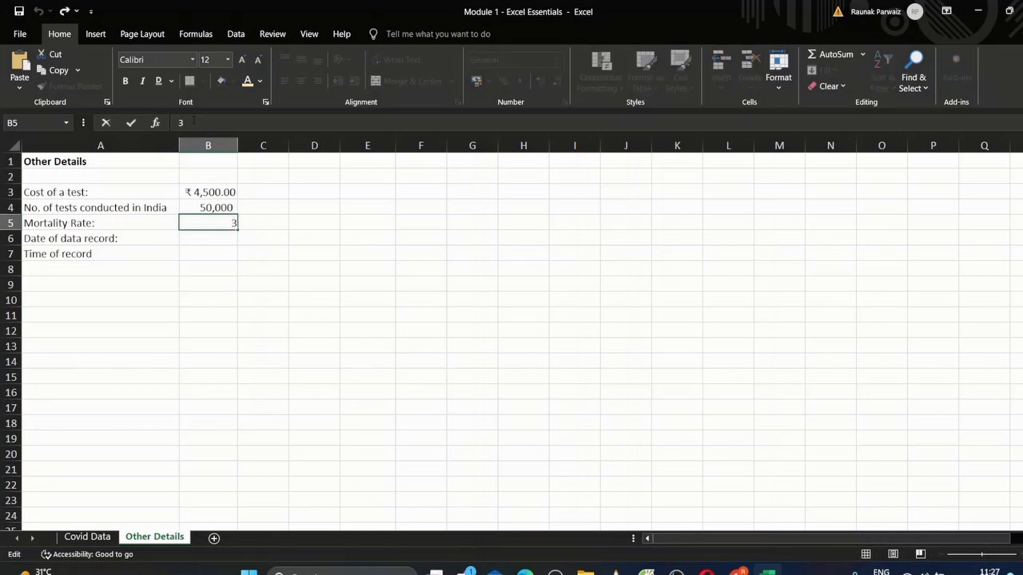
text(%)
click(205, 236)
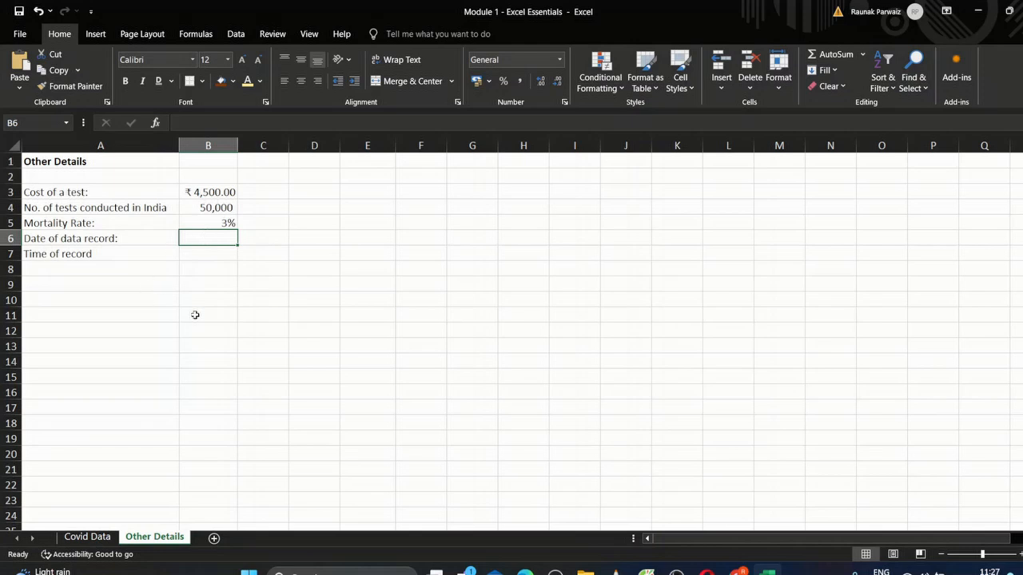
click(214, 223)
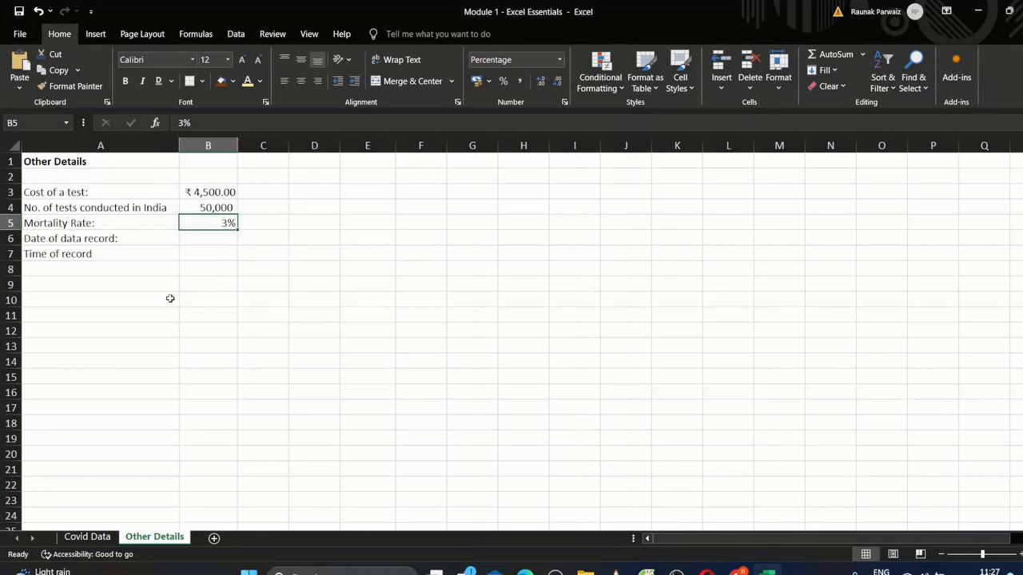
click(257, 283)
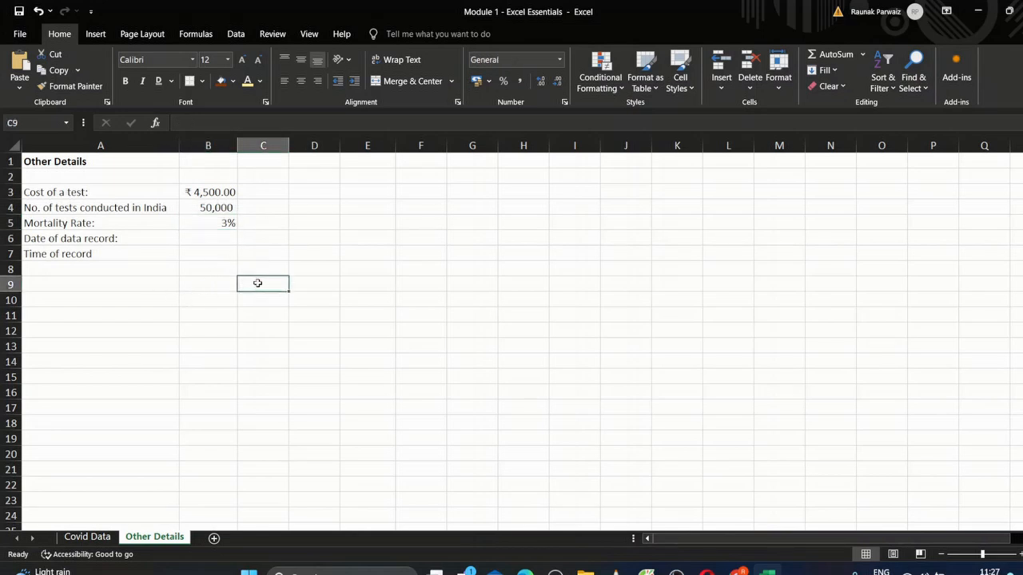
click(324, 221)
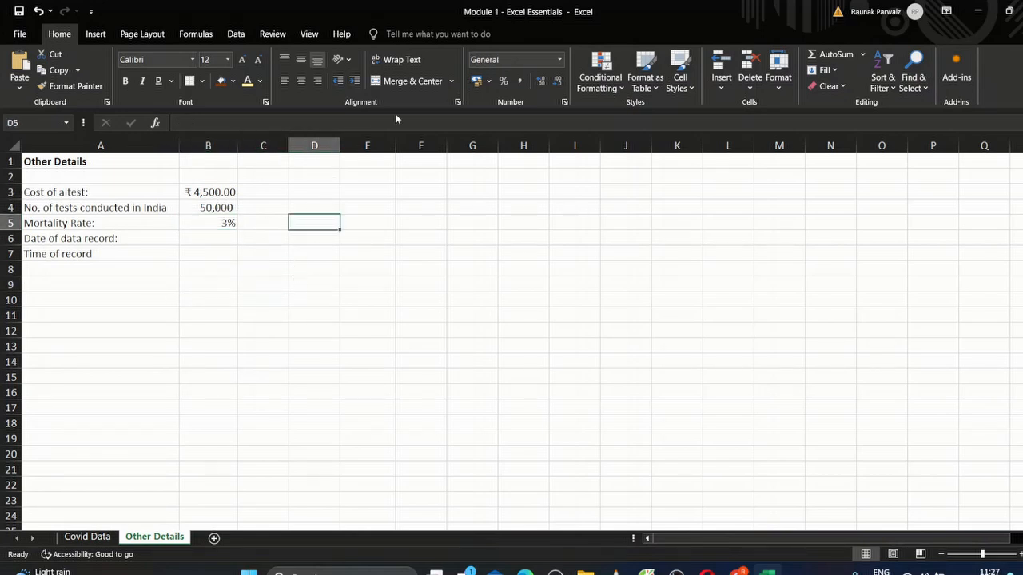
click(312, 266)
click(217, 262)
click(312, 222)
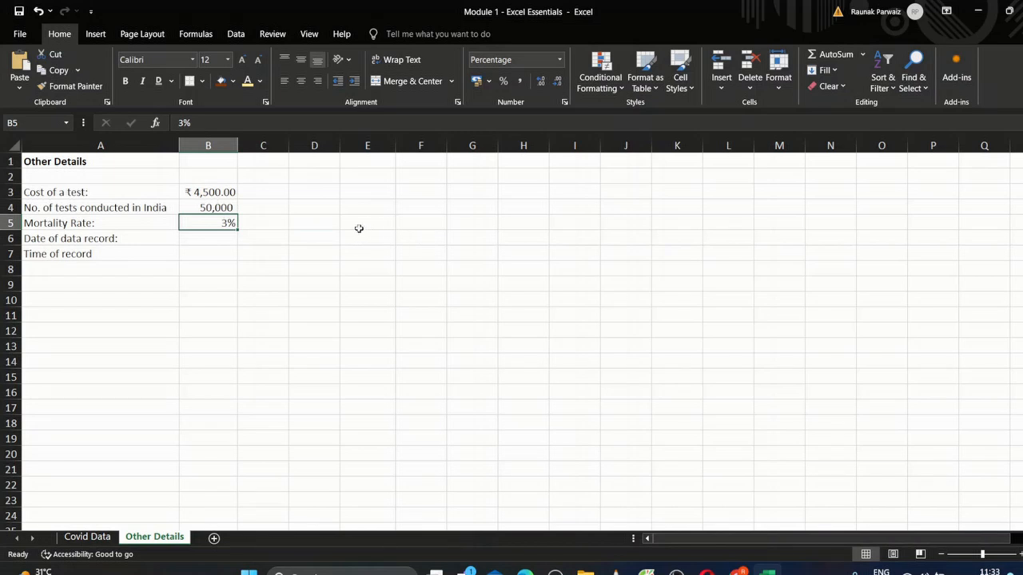
Step: Enter 3 in cell D5 and apply the Percentage format to it
click(318, 228)
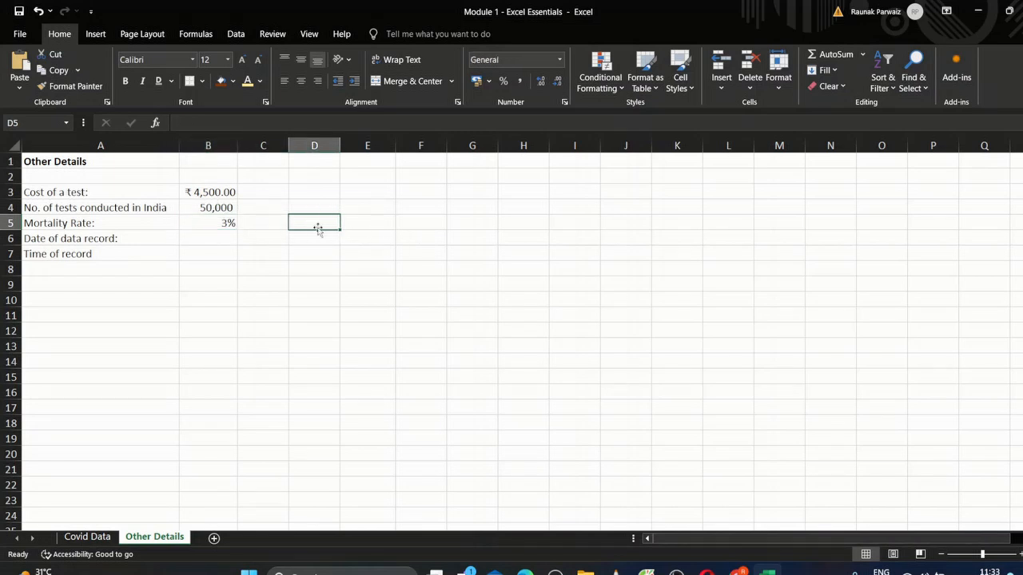
text(3)
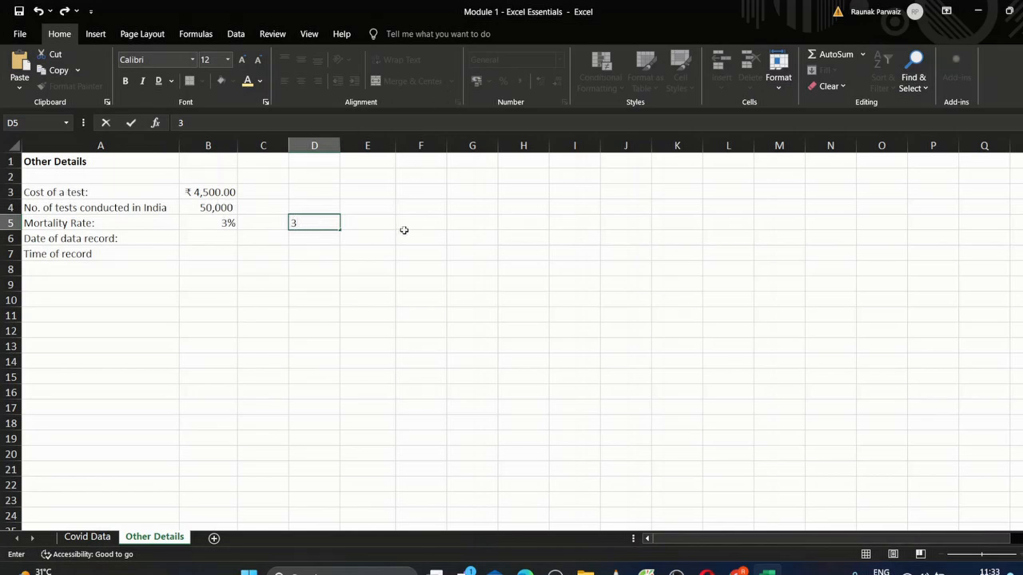
key(Return)
click(320, 223)
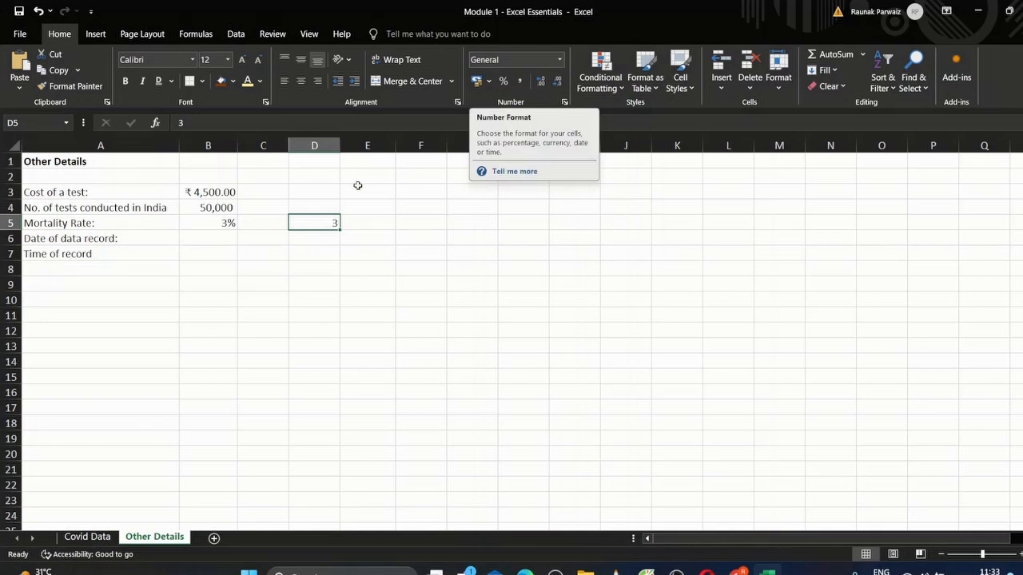
click(560, 61)
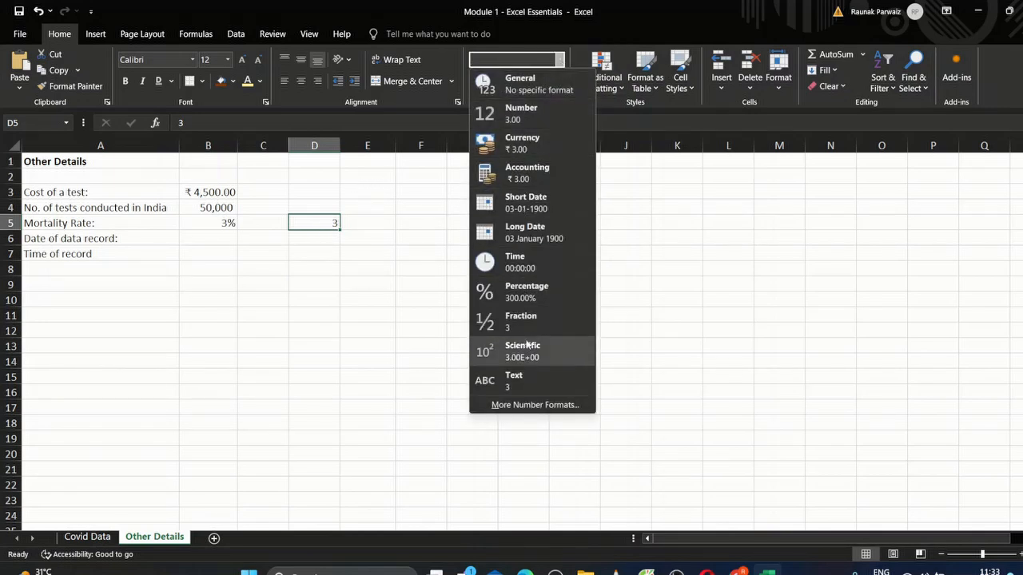
click(519, 294)
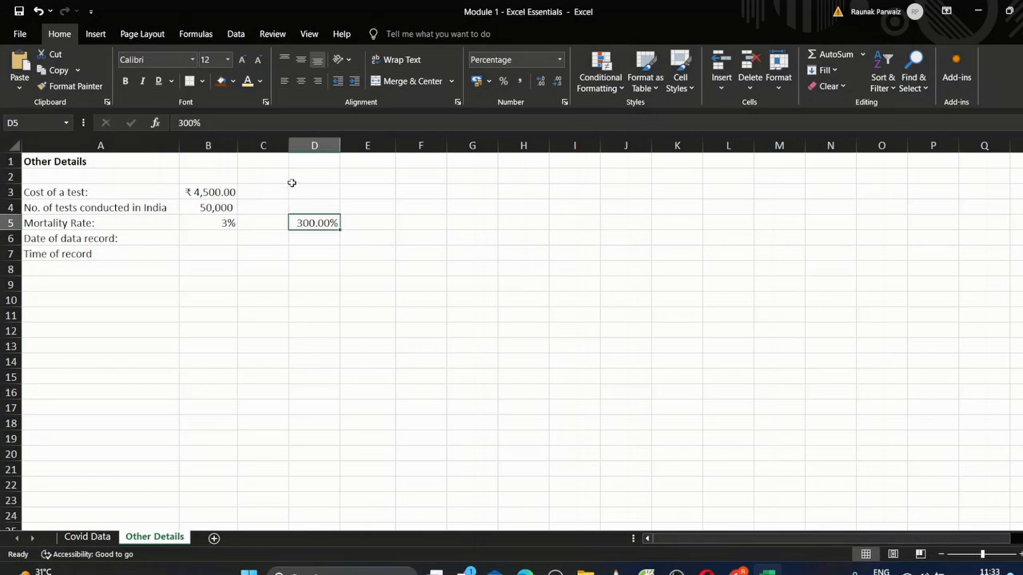
Step: Enter 0.03 in cell D6 and apply the Percentage format to it
click(312, 234)
click(311, 223)
click(327, 238)
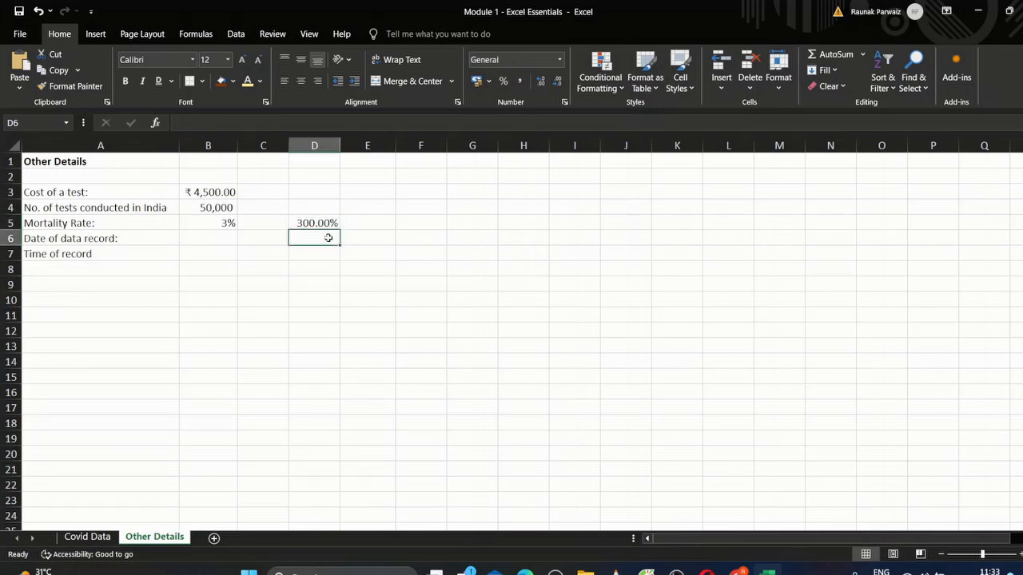
text(0.03)
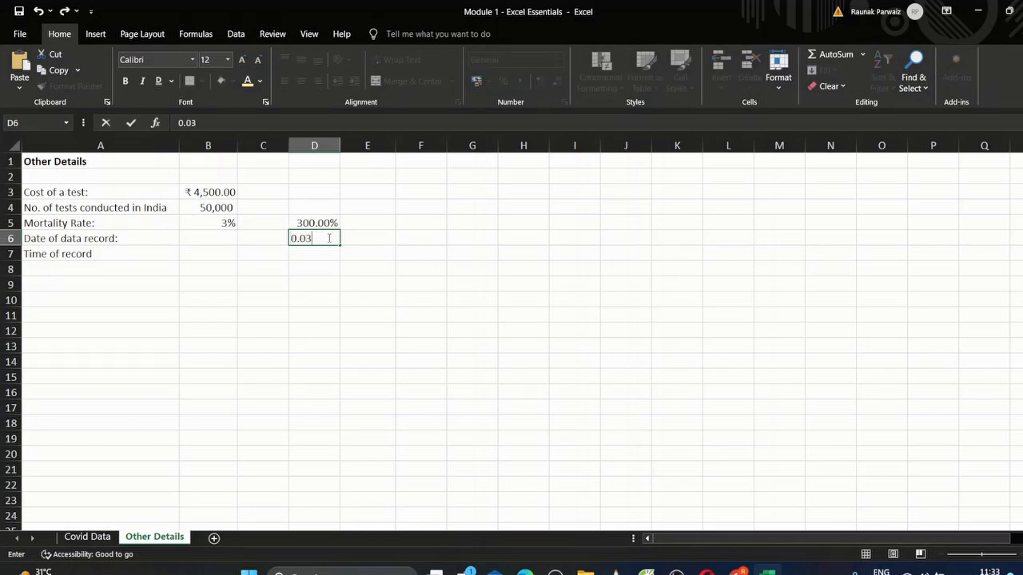
key(Return)
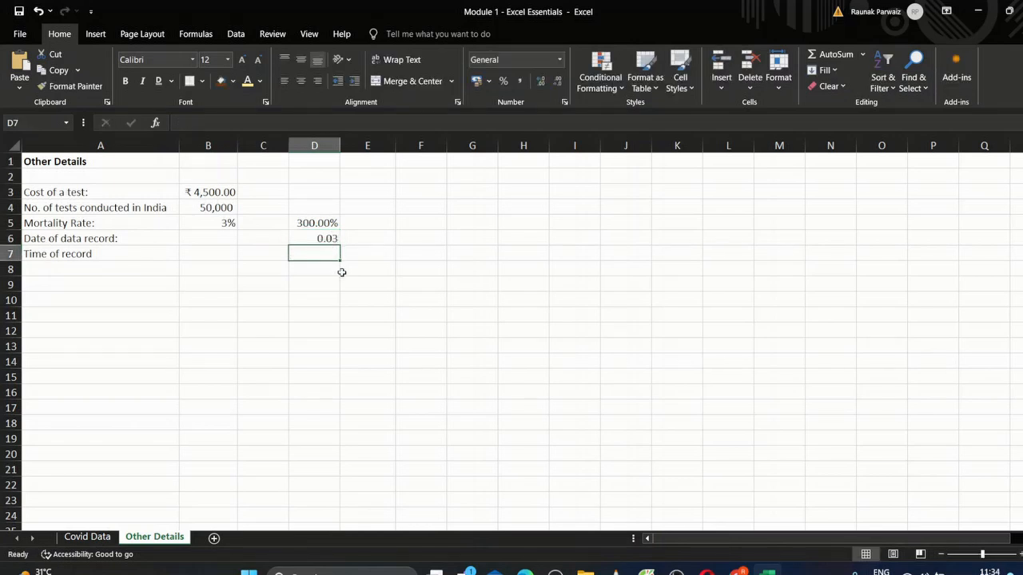
click(317, 239)
click(559, 60)
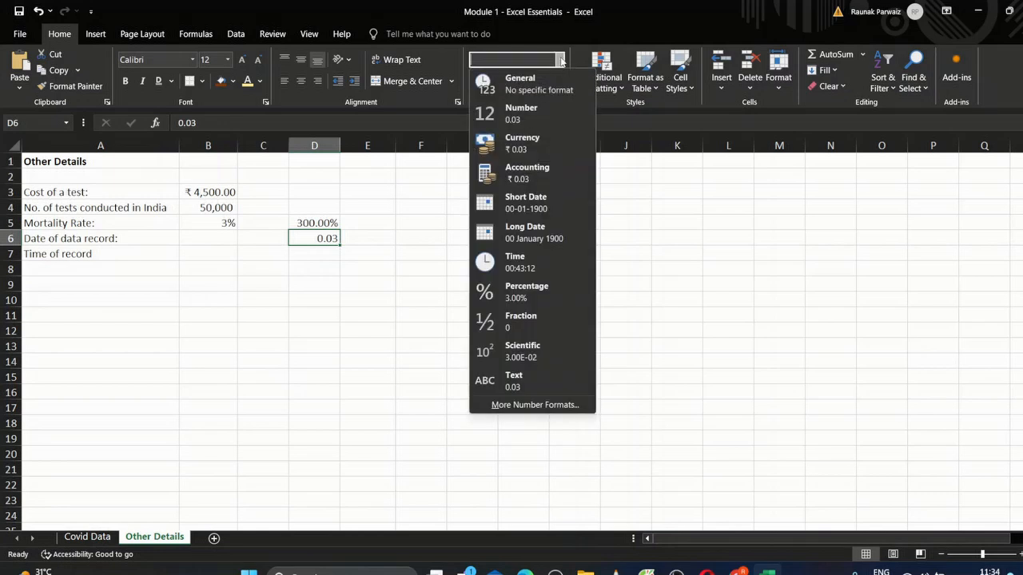
click(520, 294)
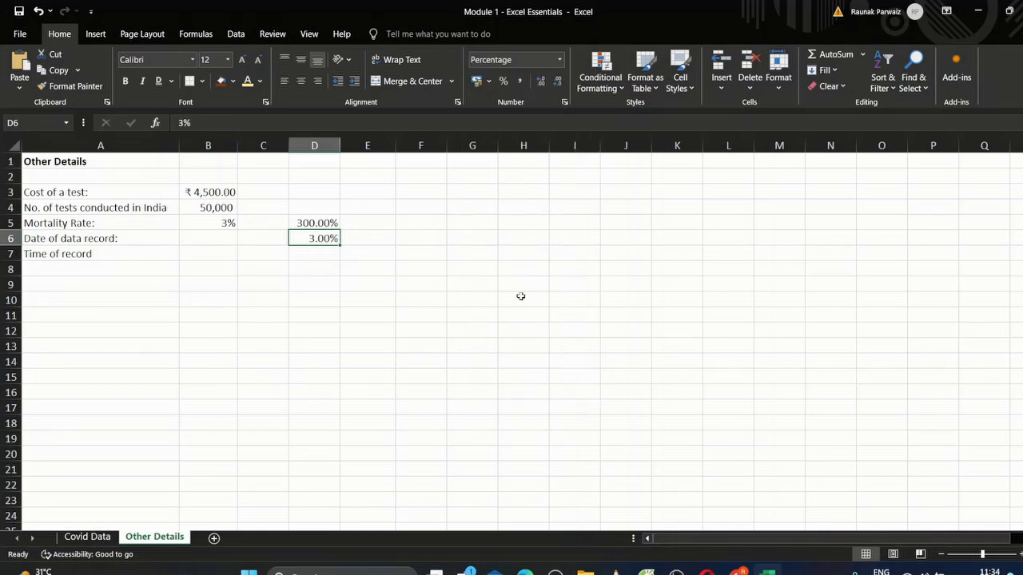
Step: Enter 0.25 in cell D8 and apply the Percentage format to it
click(330, 269)
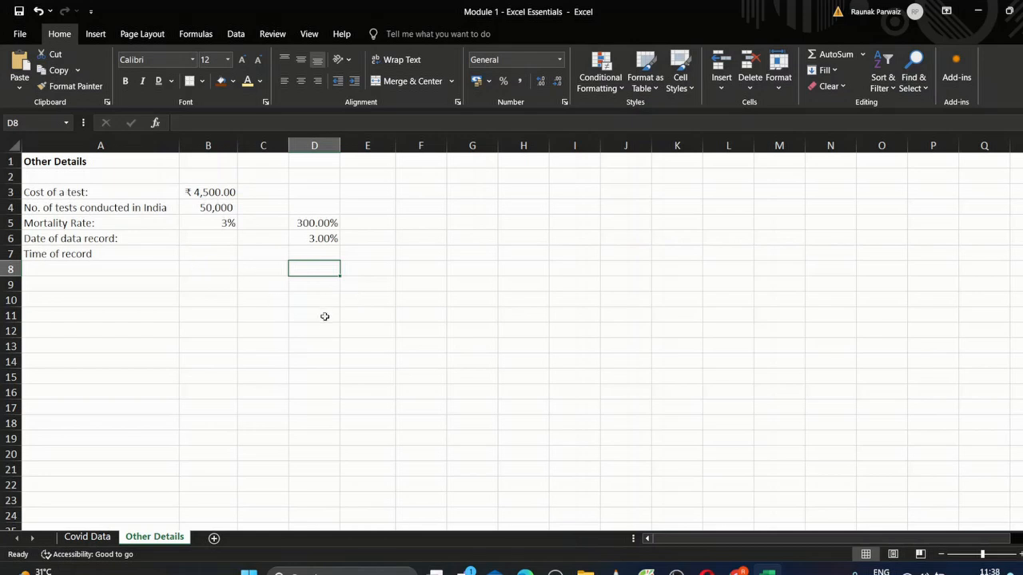
text(0.25)
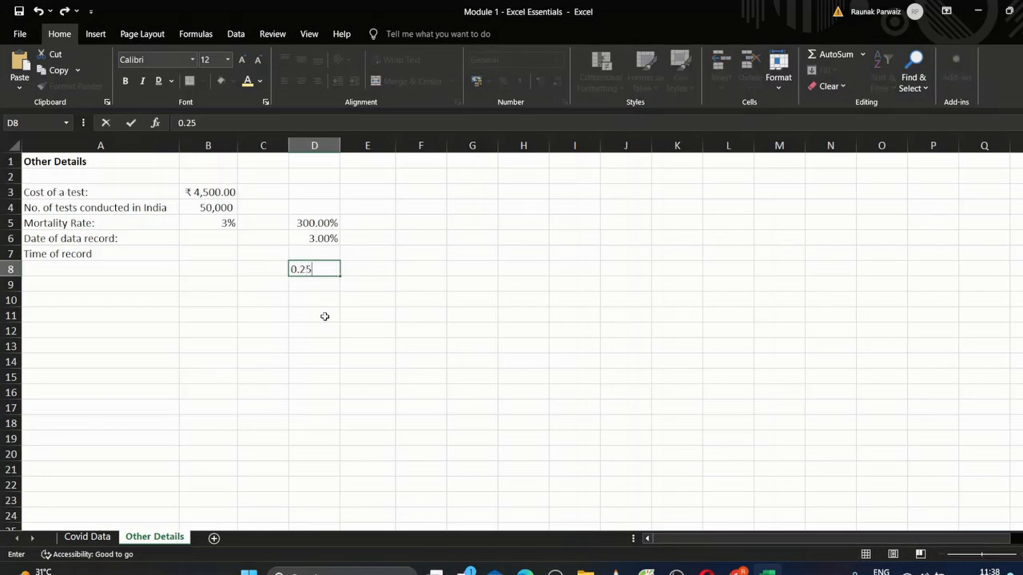
key(Return)
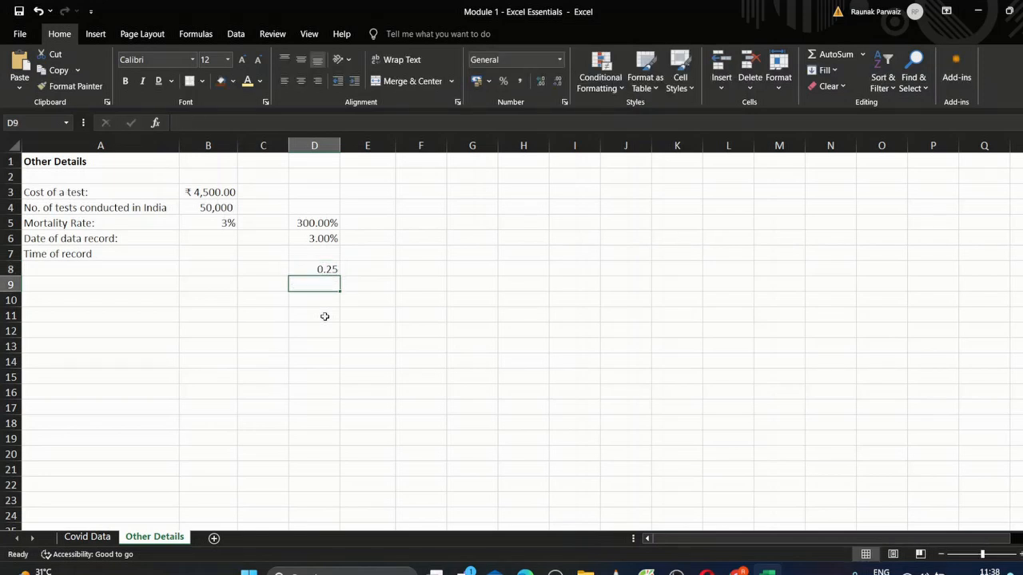
click(324, 269)
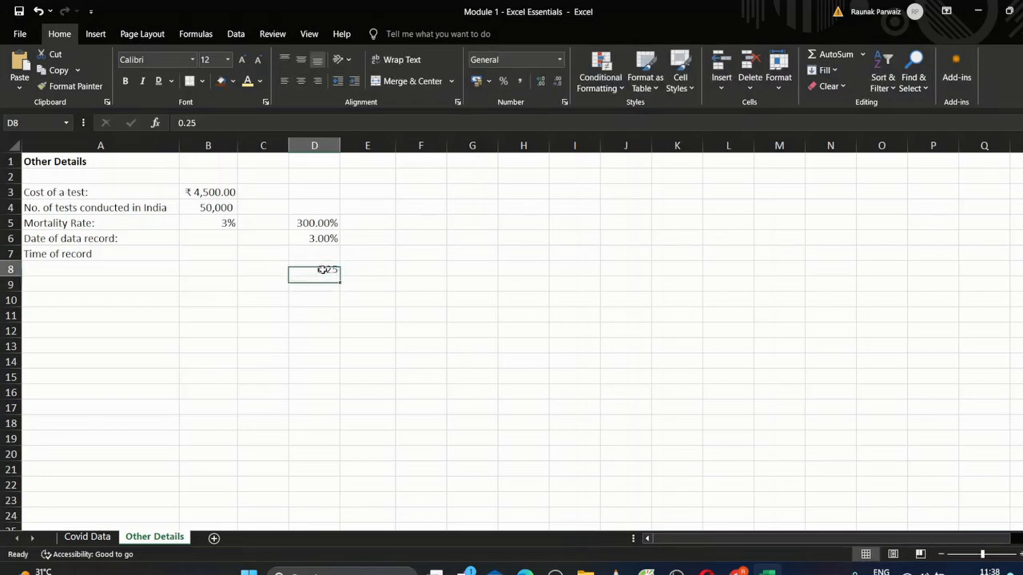
click(559, 59)
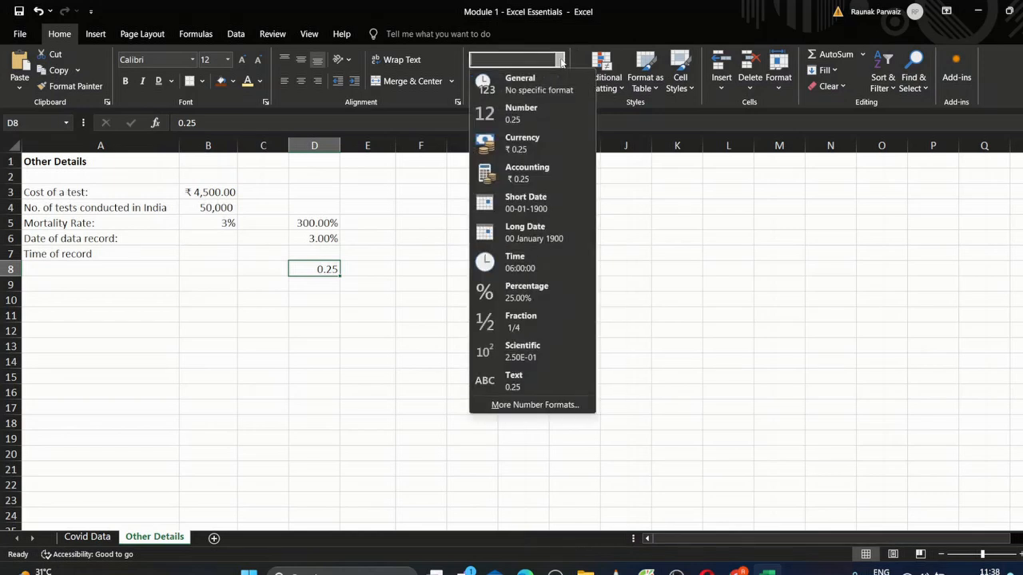
click(517, 299)
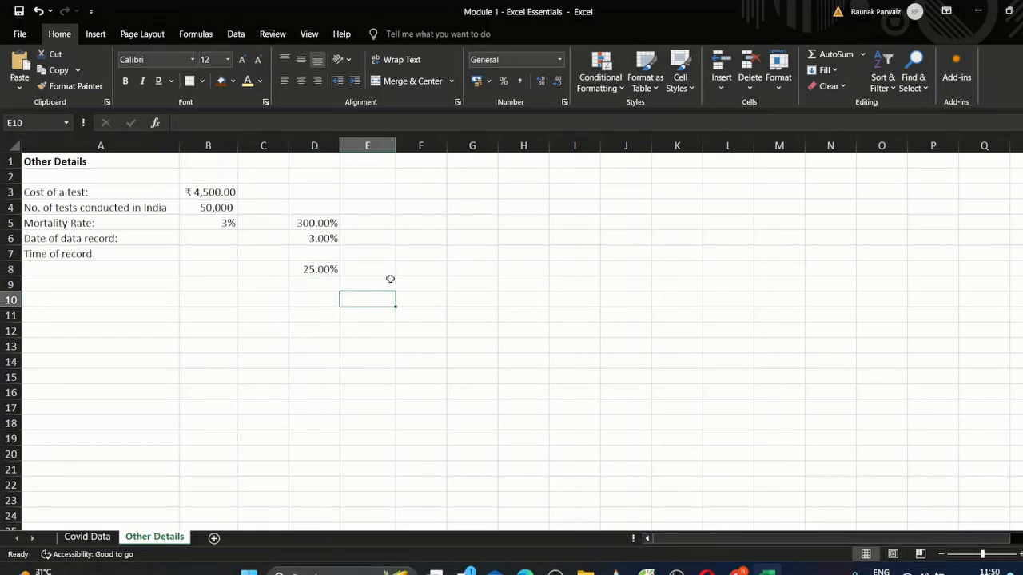
Step: Delete the sample percentages in cells D5 to D10
click(330, 294)
drag(330, 294, 306, 225)
key(Delete)
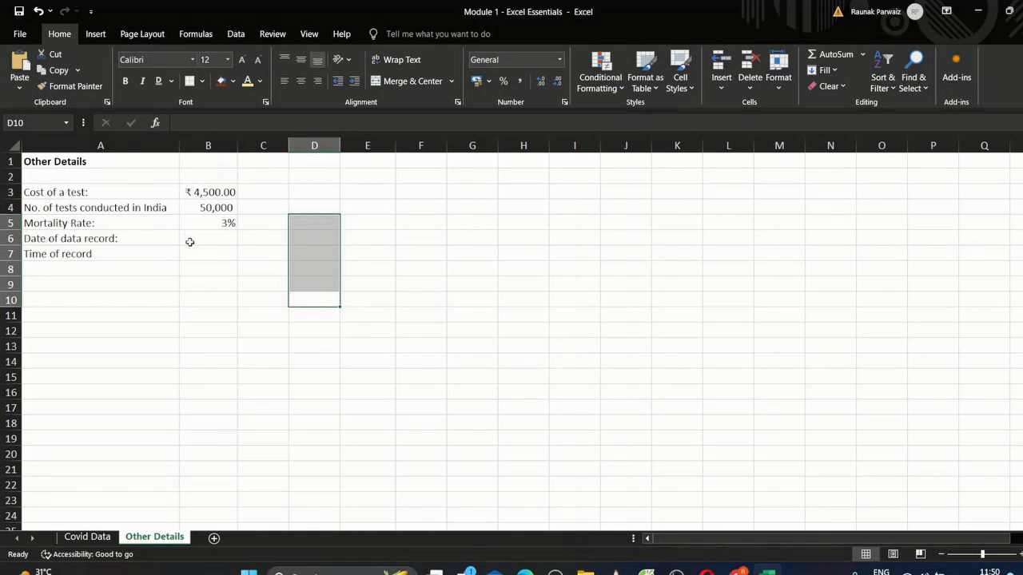
Step: Insert the current date, 14-08-2024, as the date of data record in B6 and widen column B
click(216, 238)
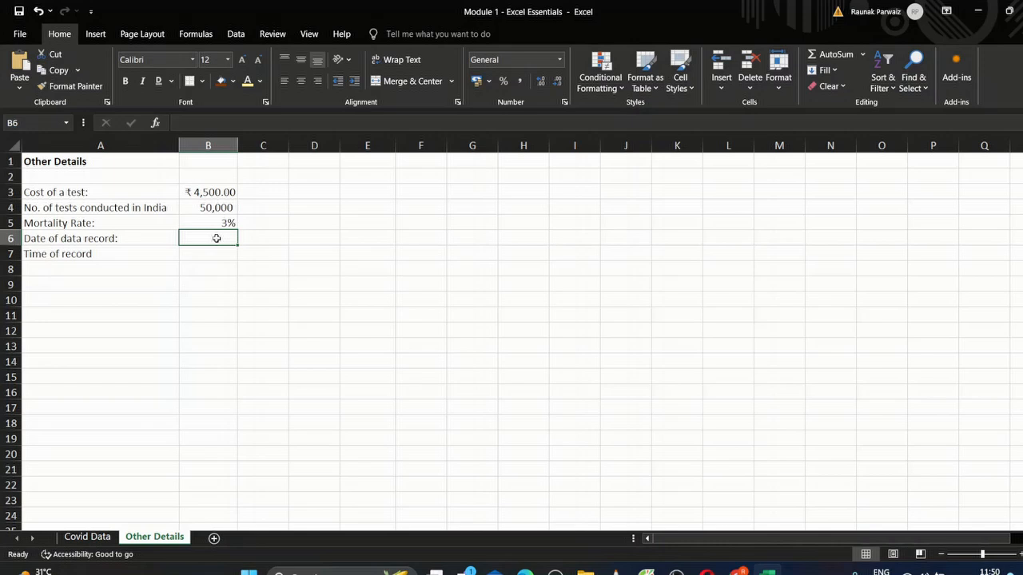
key(ctrl+semicolon)
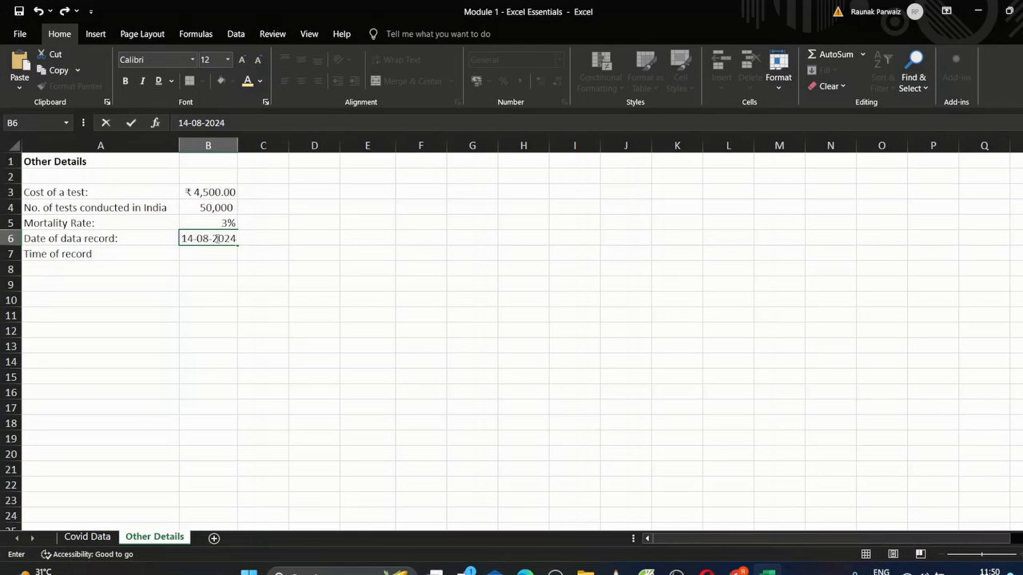
key(Return)
drag(237, 145, 258, 145)
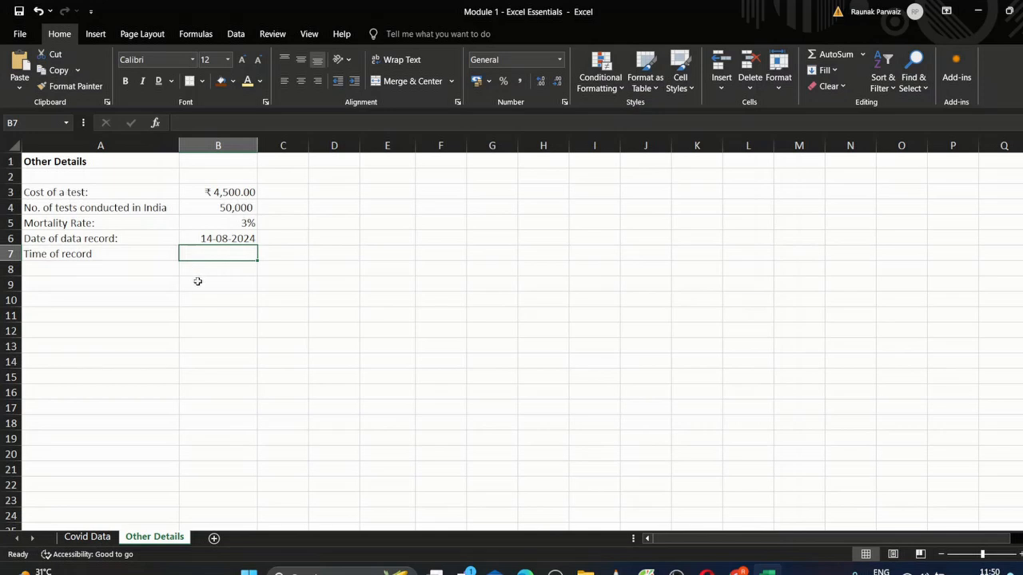
Step: Apply the Long Date format to the date of data record in B6
click(207, 239)
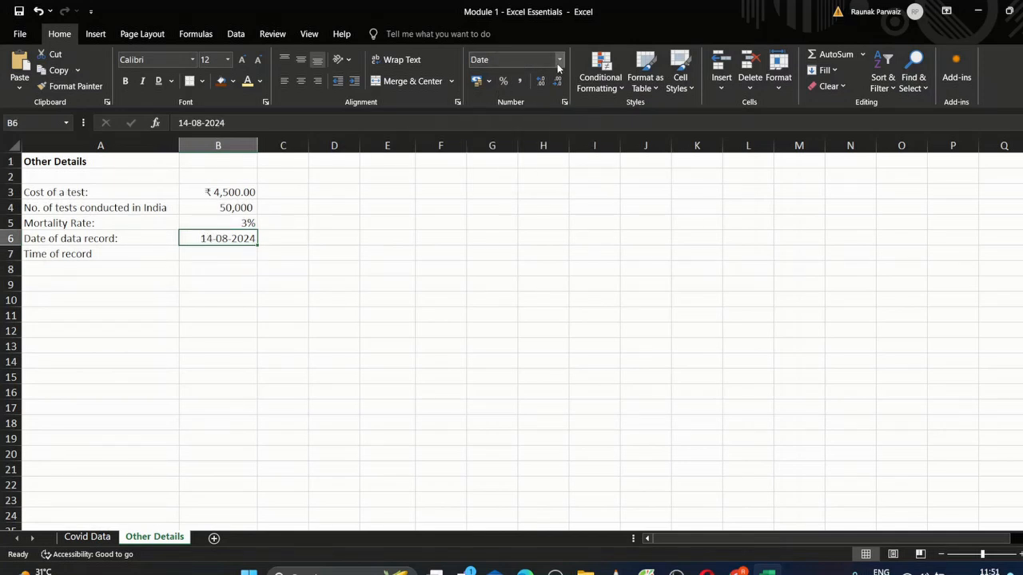
click(558, 68)
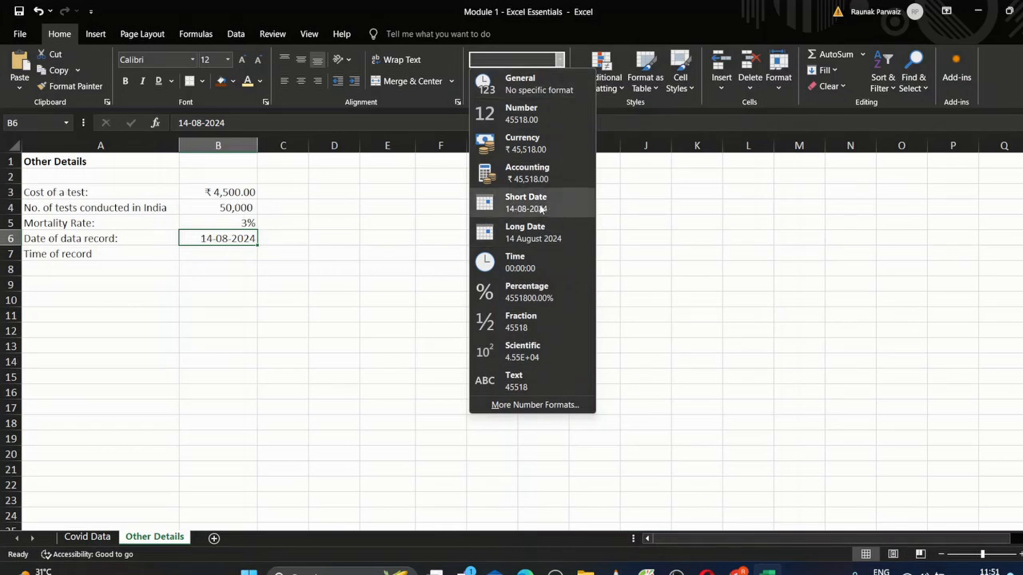
click(227, 238)
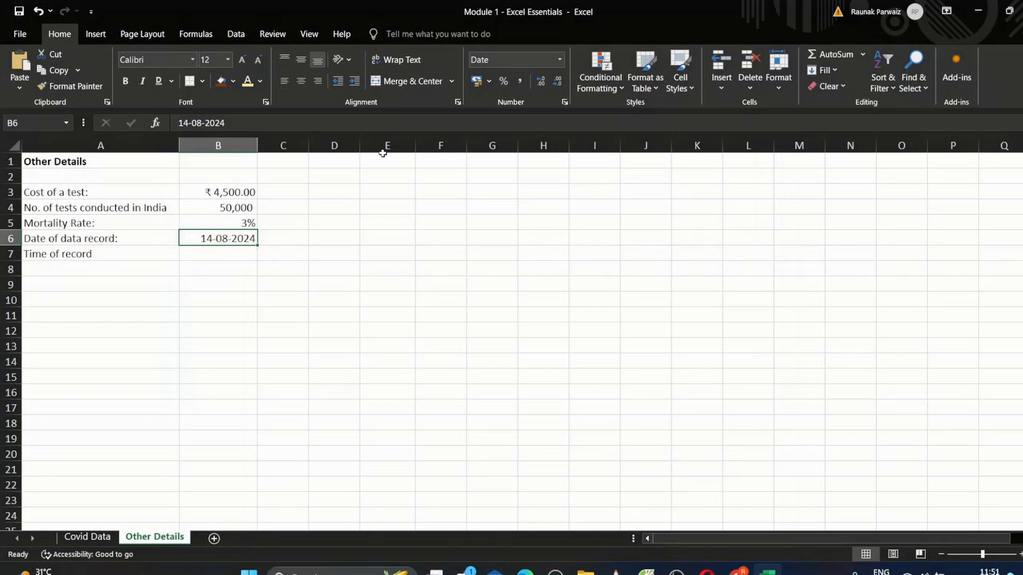
click(560, 60)
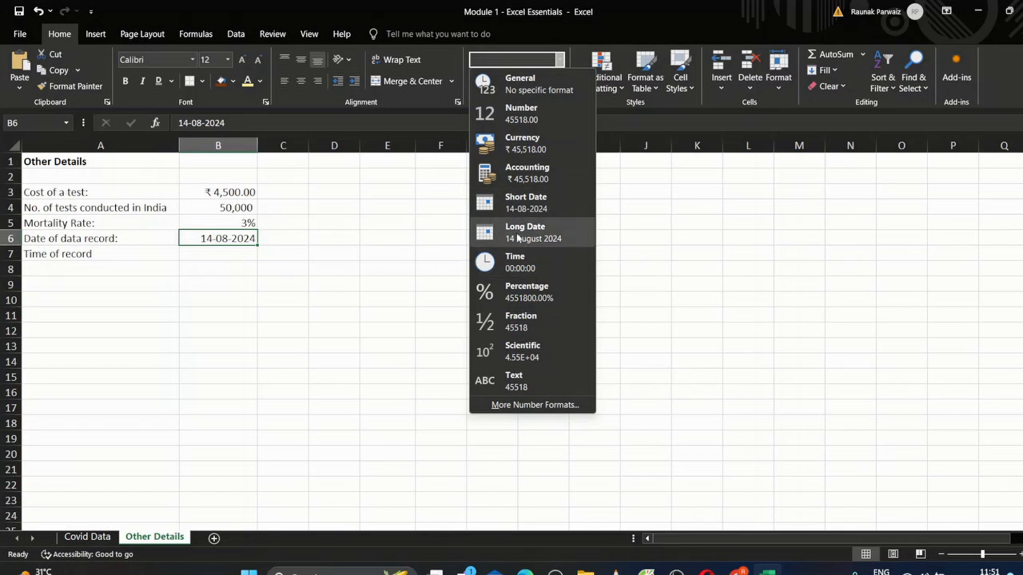
click(517, 234)
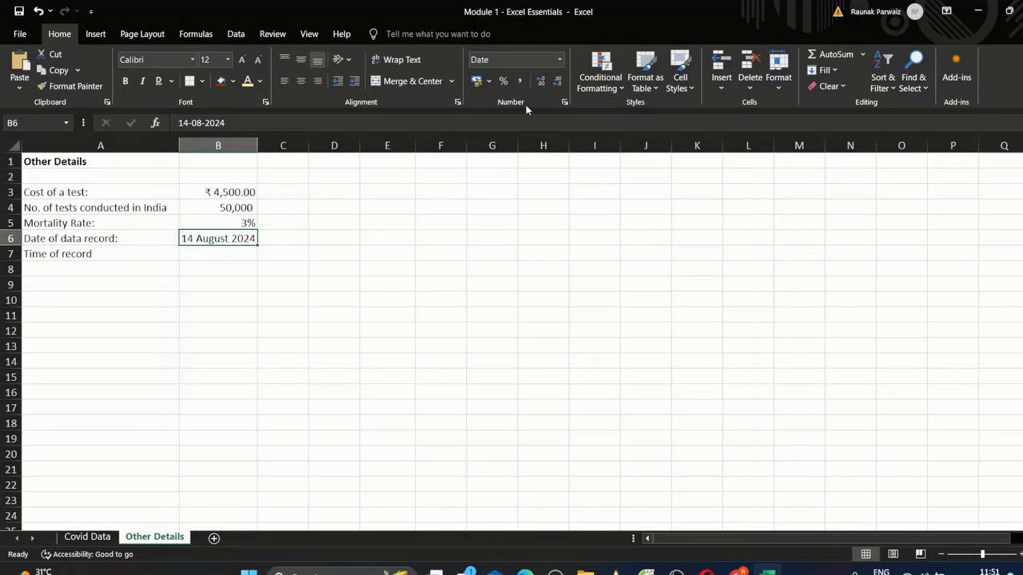
click(559, 59)
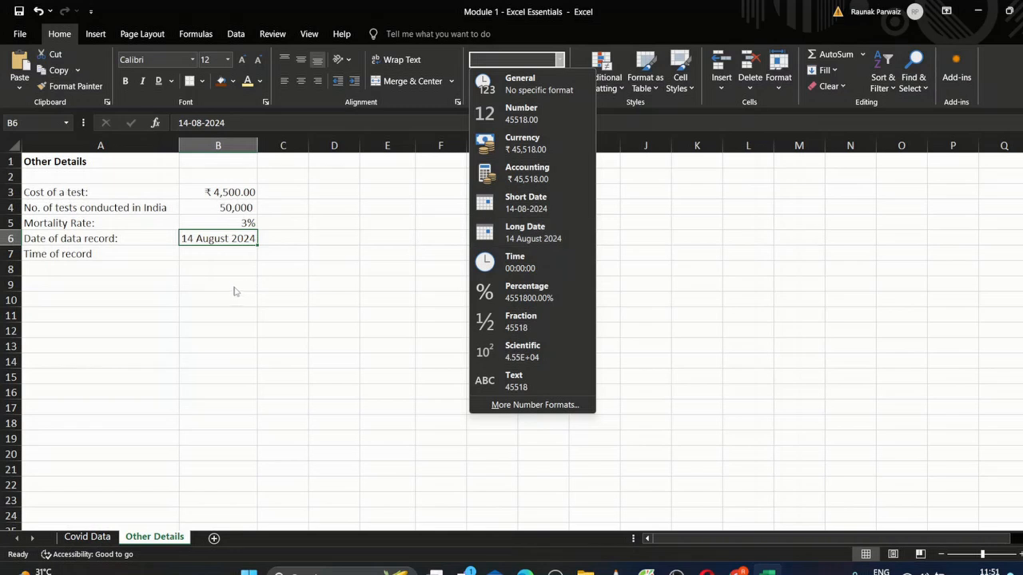
Step: Insert the current time, 12:03, as the time of record in B7 and apply the Time format to it
click(221, 255)
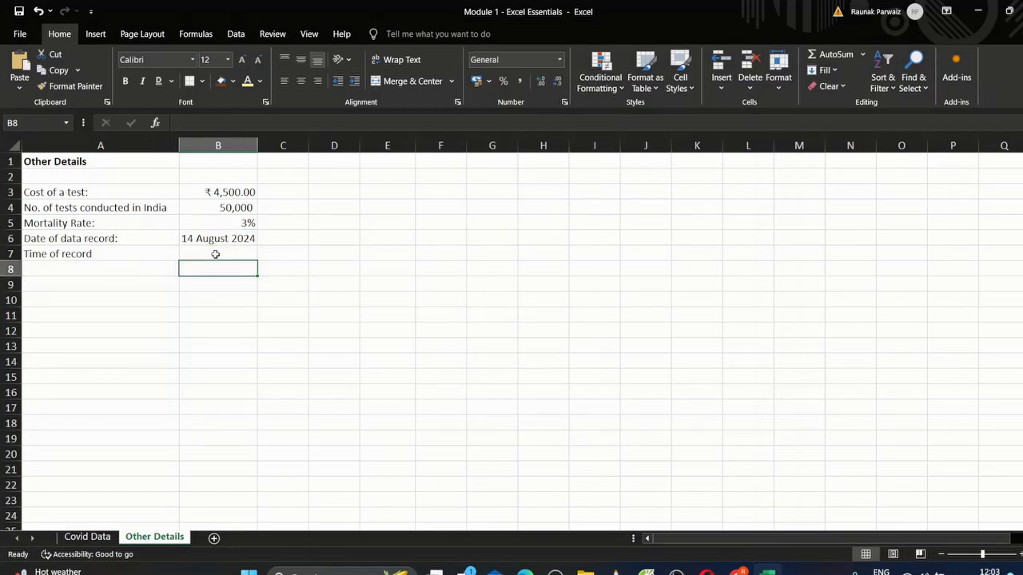
click(215, 254)
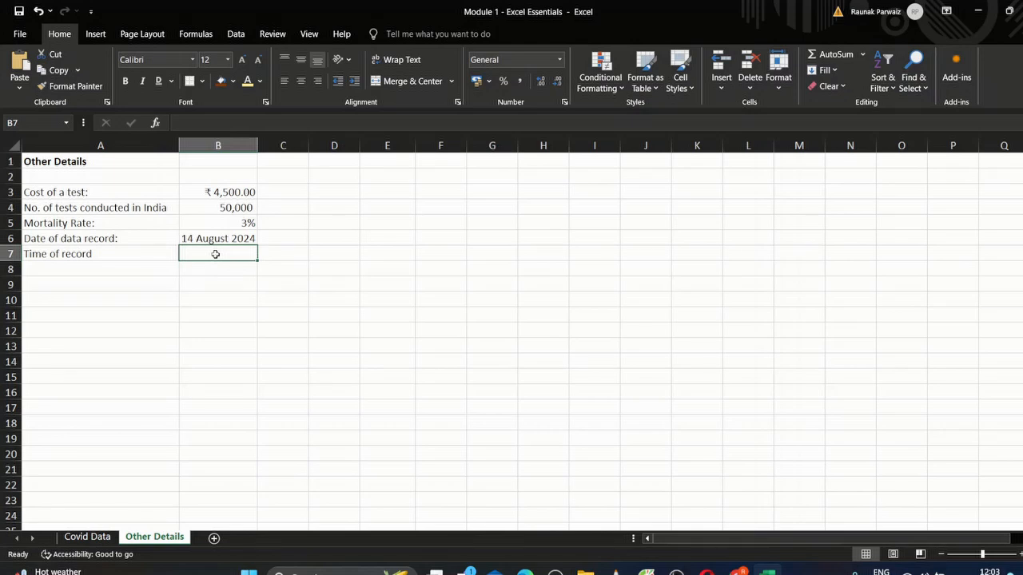
key(ctrl+shift+semicolon)
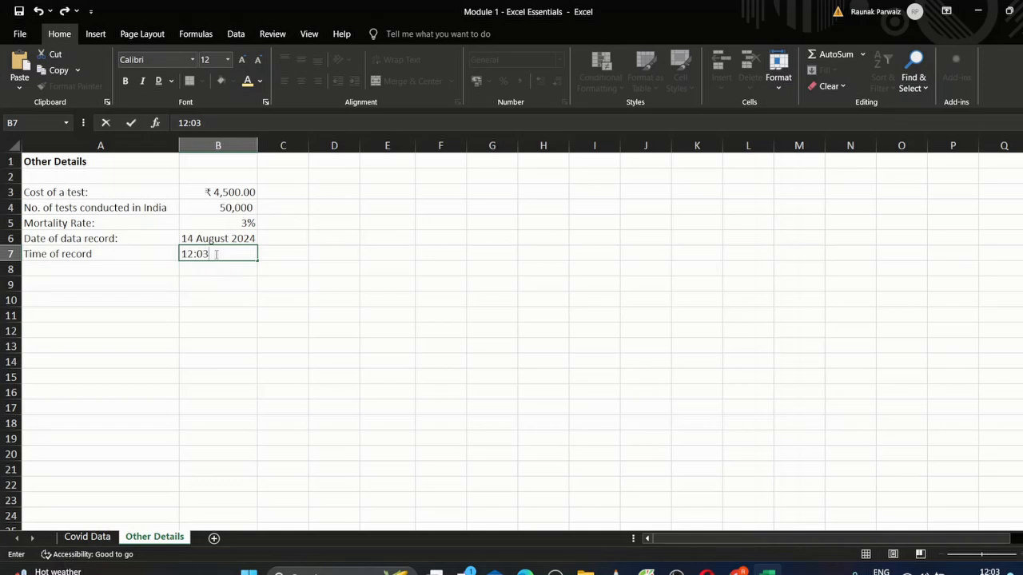
key(Return)
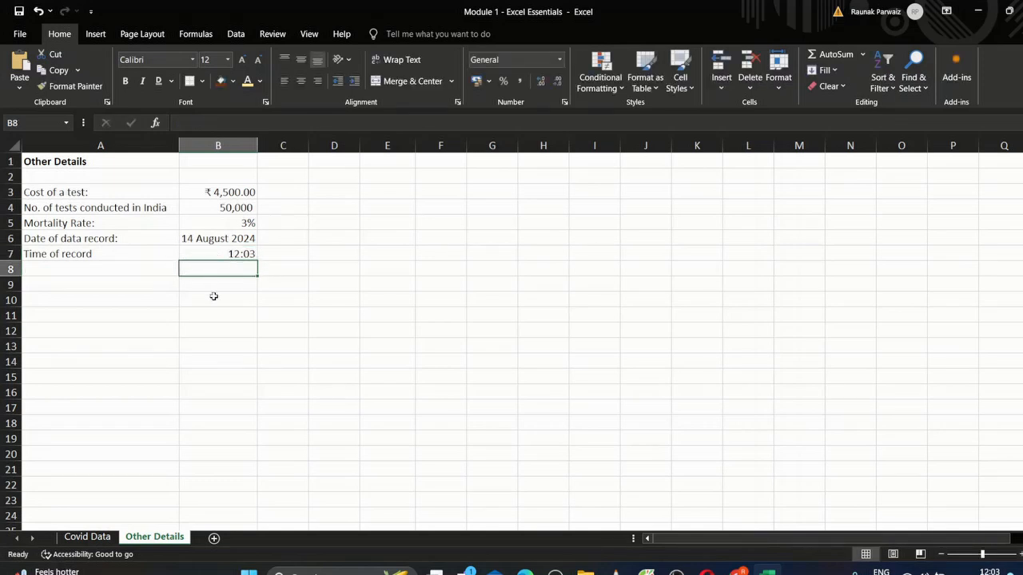
click(231, 254)
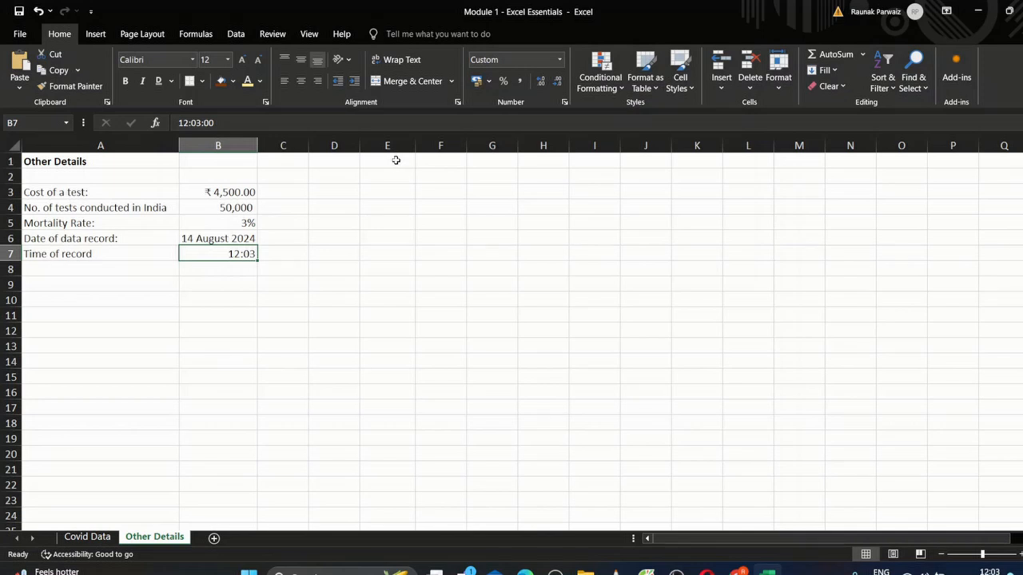
click(560, 61)
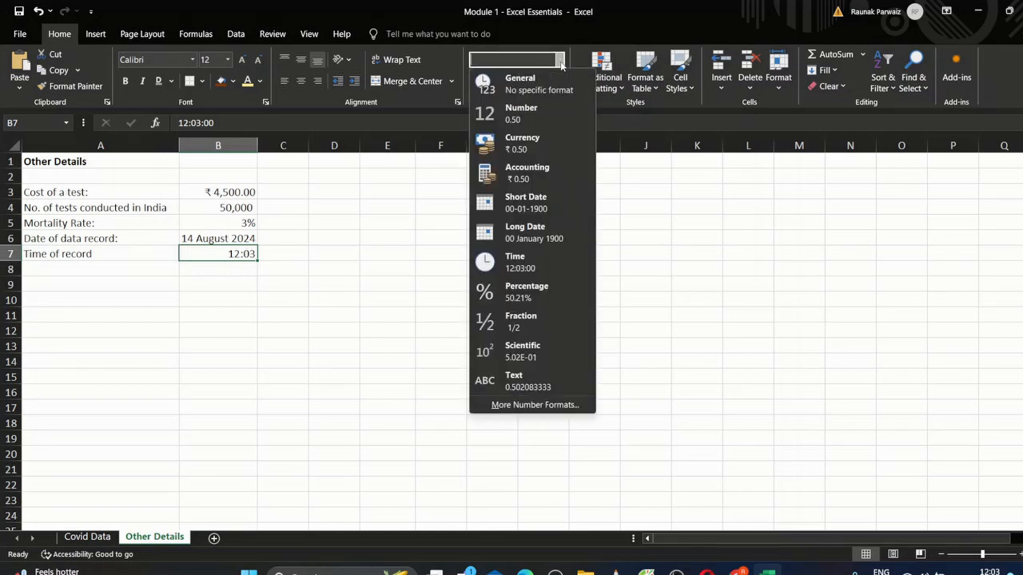
click(519, 269)
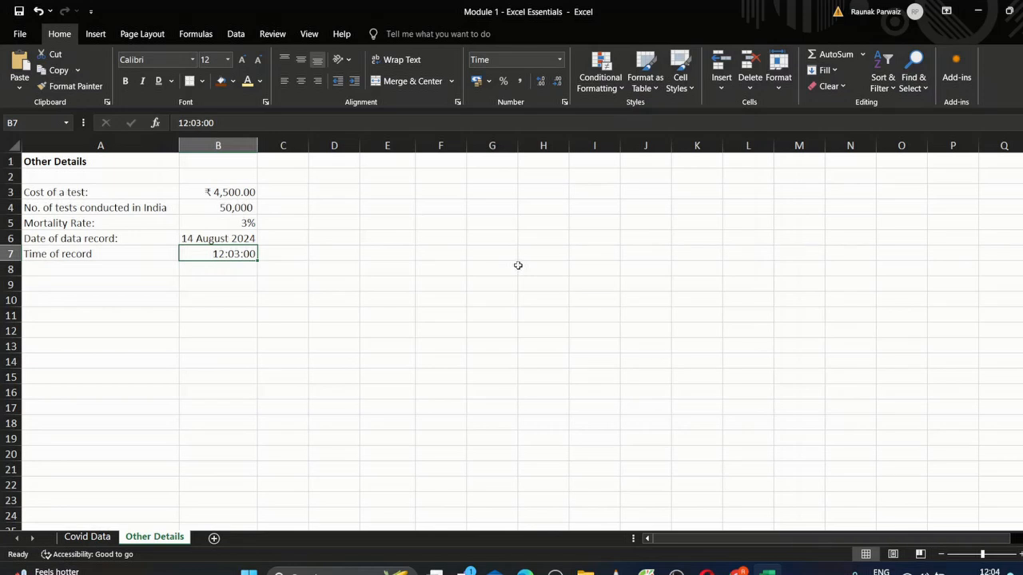
Step: Enter 10 AM in cell B8 and apply the Time format to it
click(230, 275)
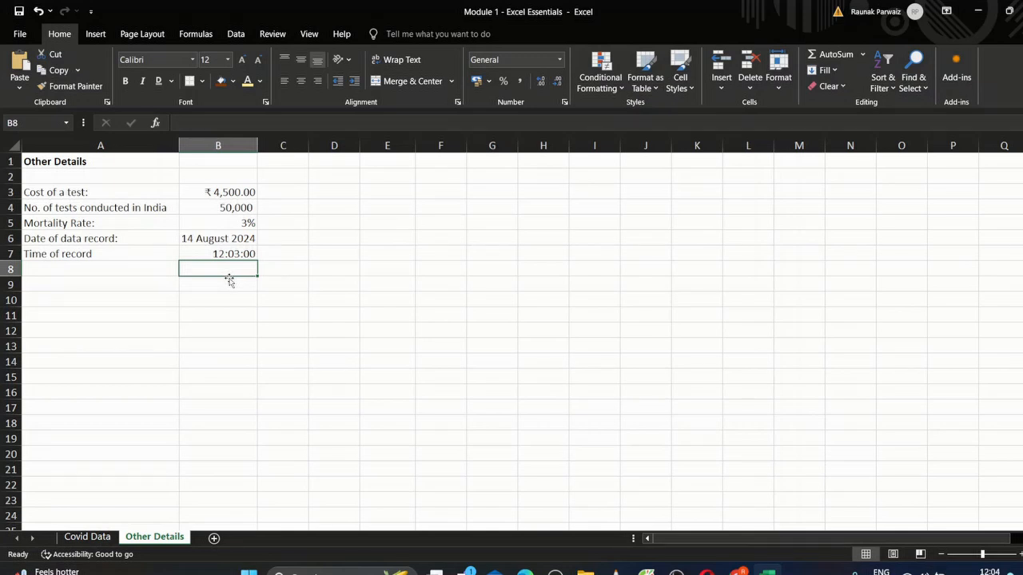
text(10)
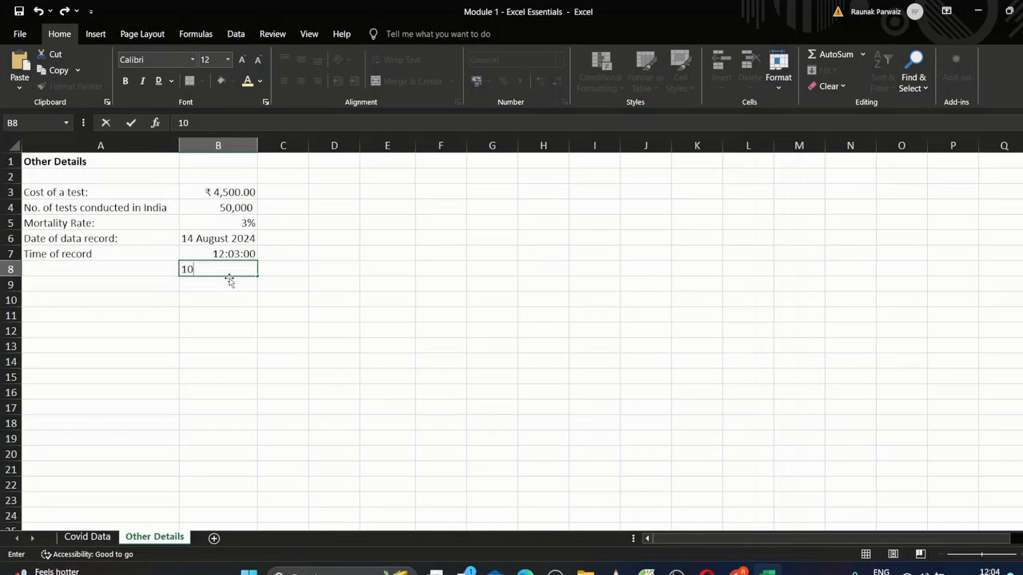
text( AM)
key(Return)
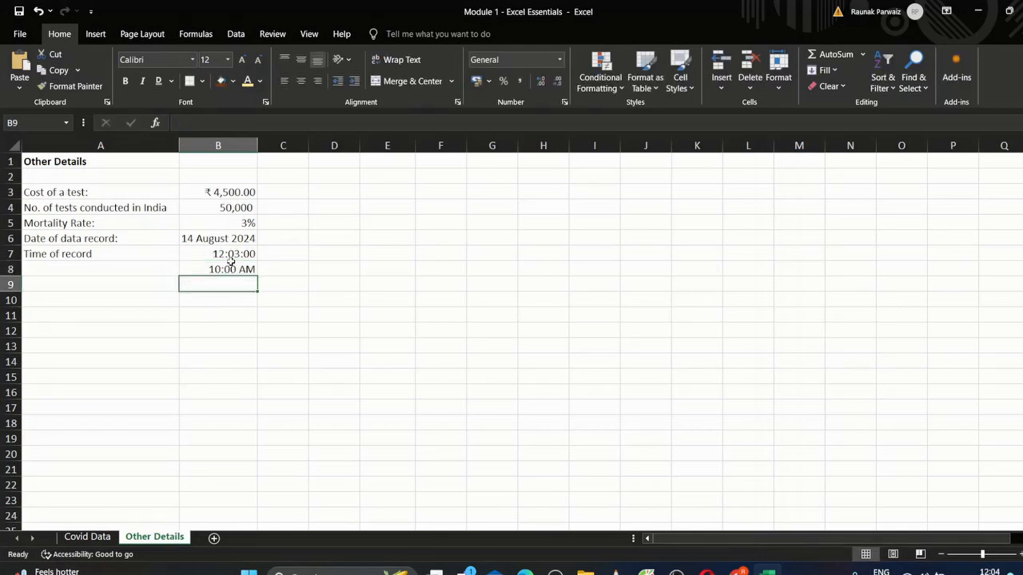
click(225, 271)
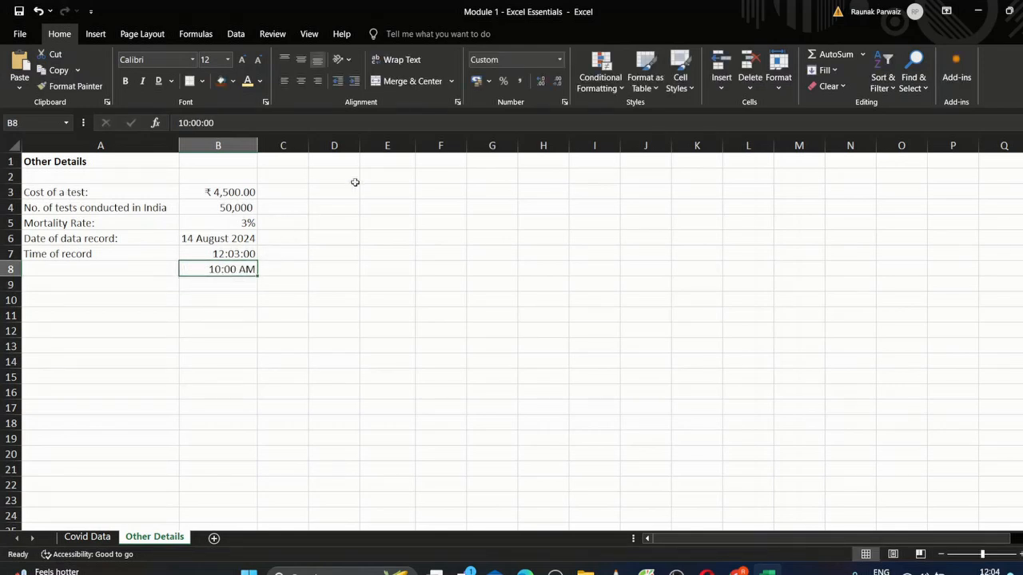
click(561, 60)
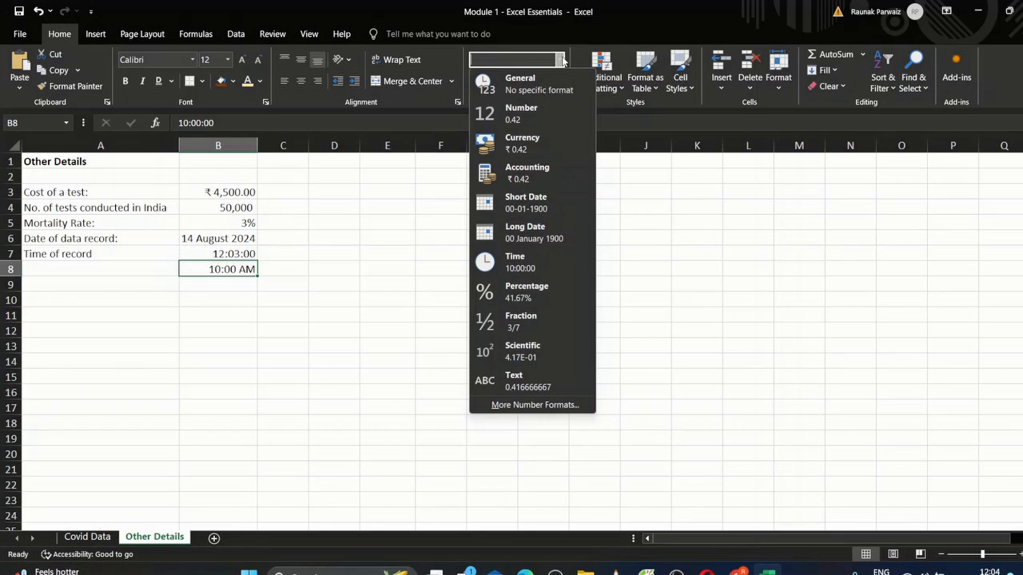
click(509, 268)
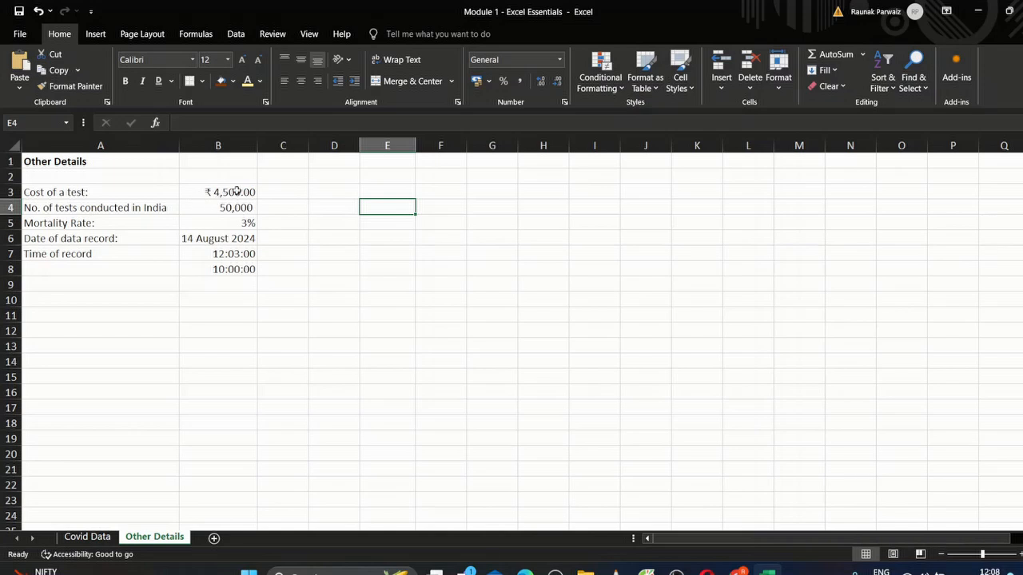
Step: Enter 40 in cell D3 and apply the Currency format to it
click(346, 192)
text(40)
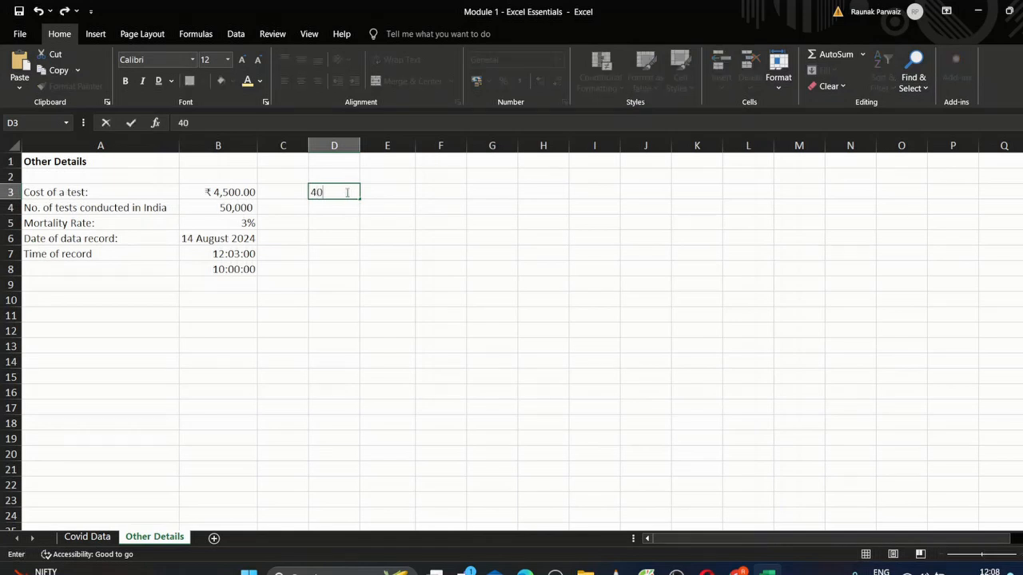
key(Return)
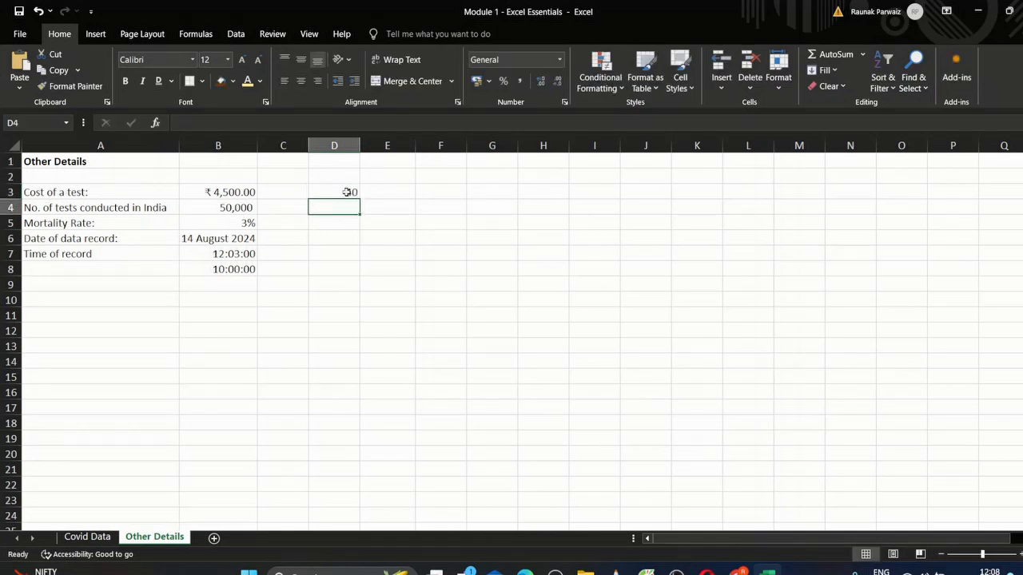
click(350, 192)
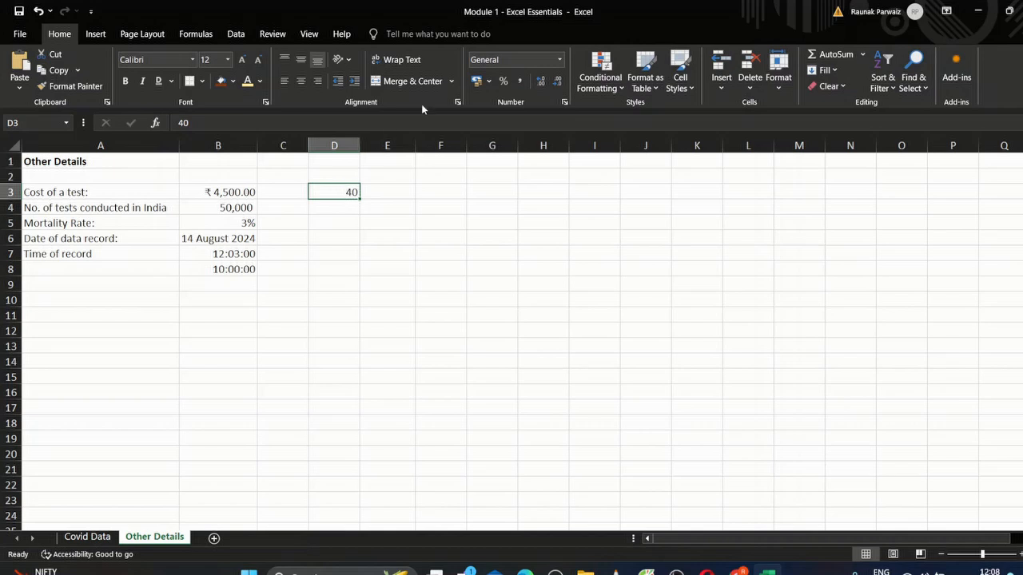
click(559, 60)
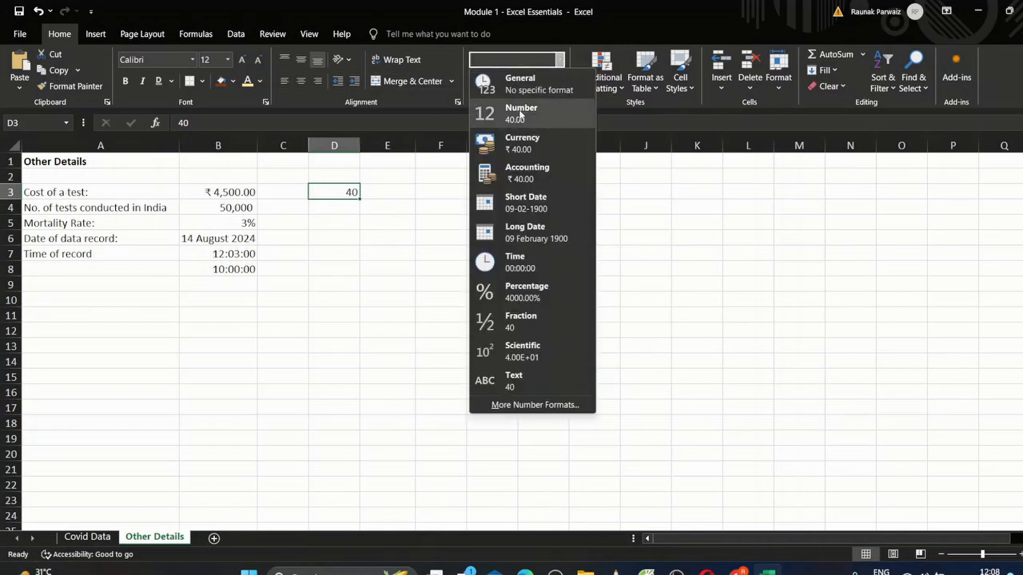
click(511, 151)
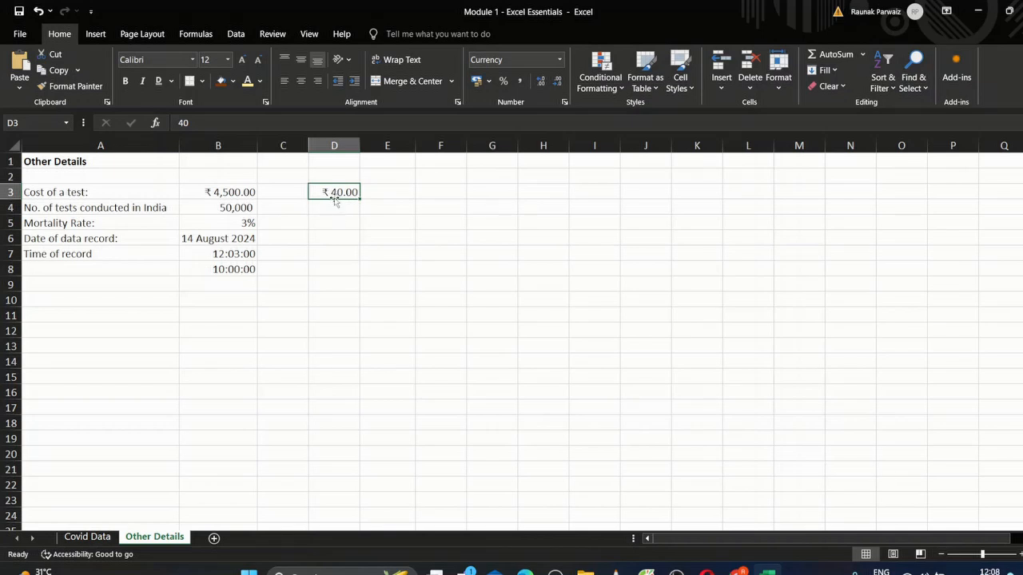
Step: Apply the $ English (United States) accounting format to the amount in D3
click(489, 82)
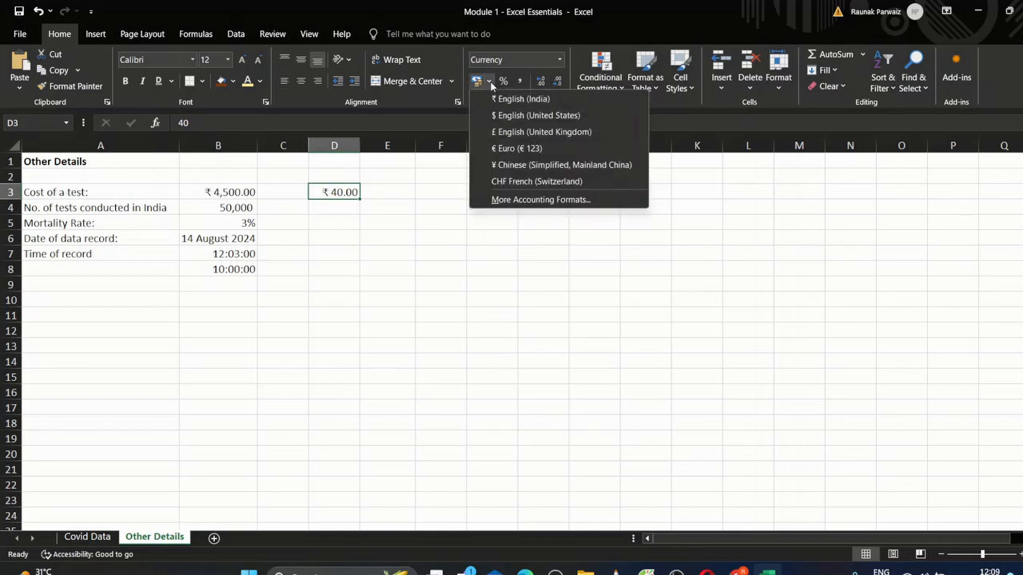
click(505, 117)
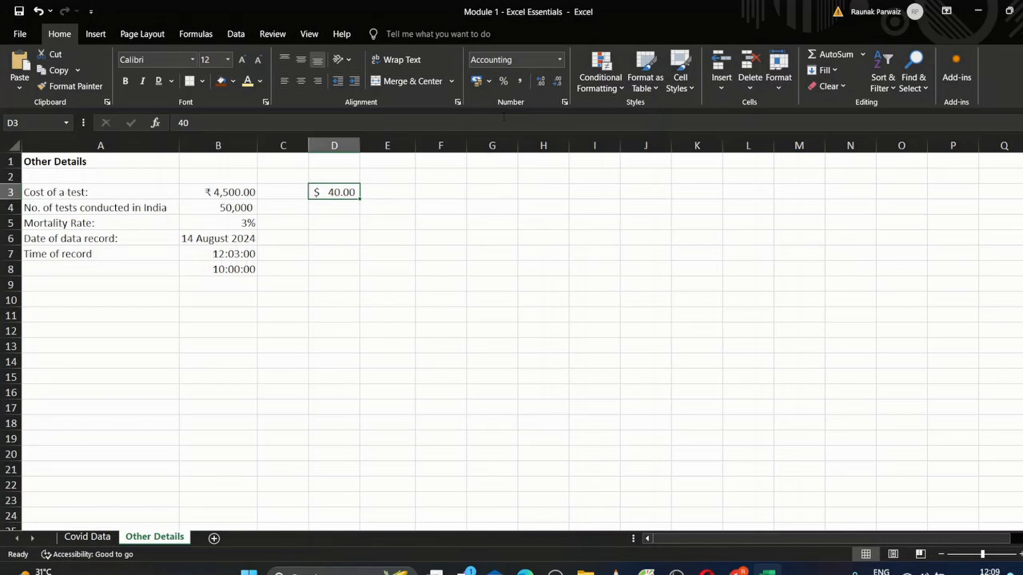
click(343, 209)
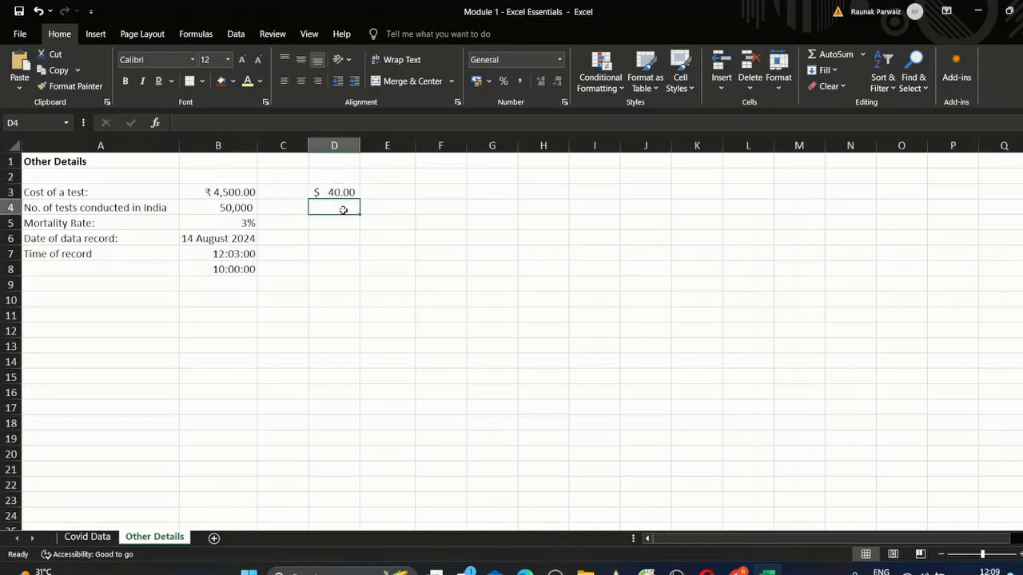
Step: Switch the amount in D3 to the default ₹ accounting format
click(336, 187)
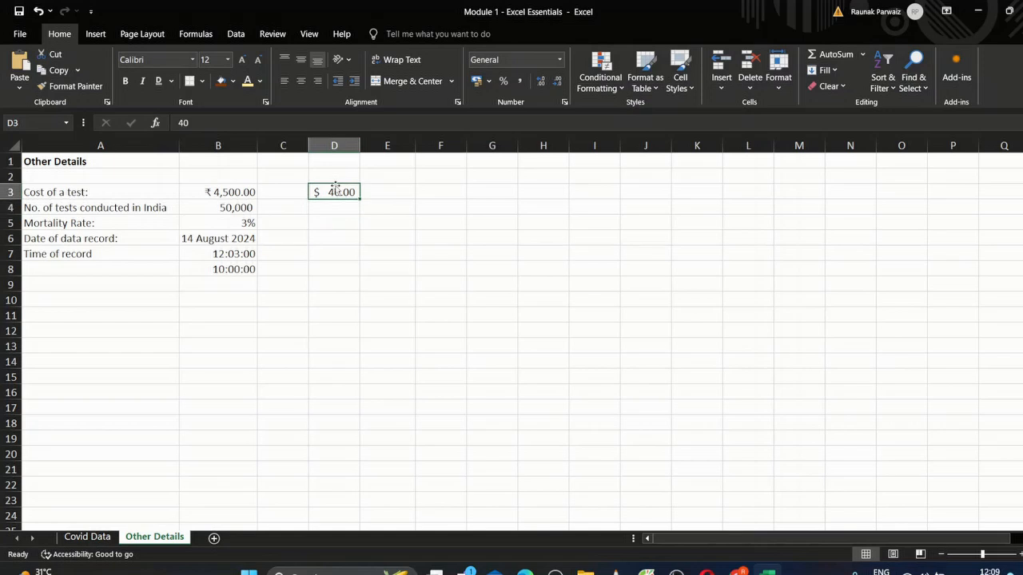
right_click(490, 82)
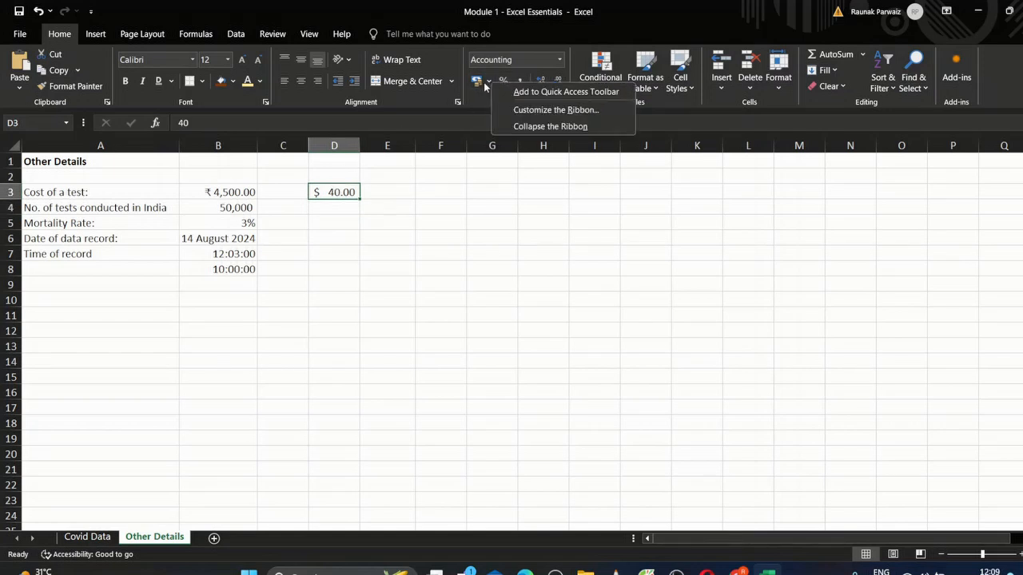
click(483, 81)
Step: Look through the currency symbols in the additional accounting formats for D3, keeping the ₹ symbol and 2 decimal places
click(490, 81)
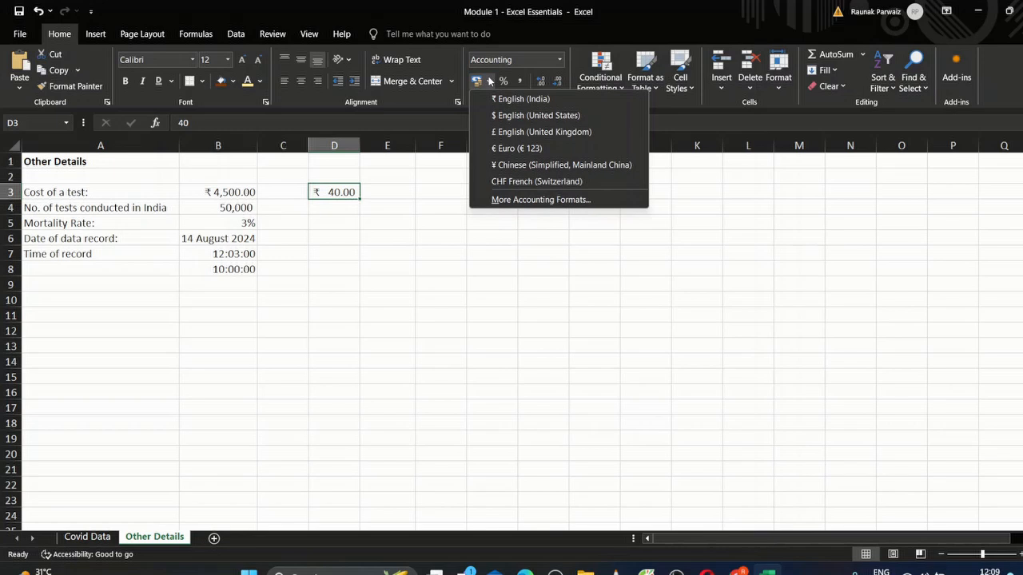
click(526, 200)
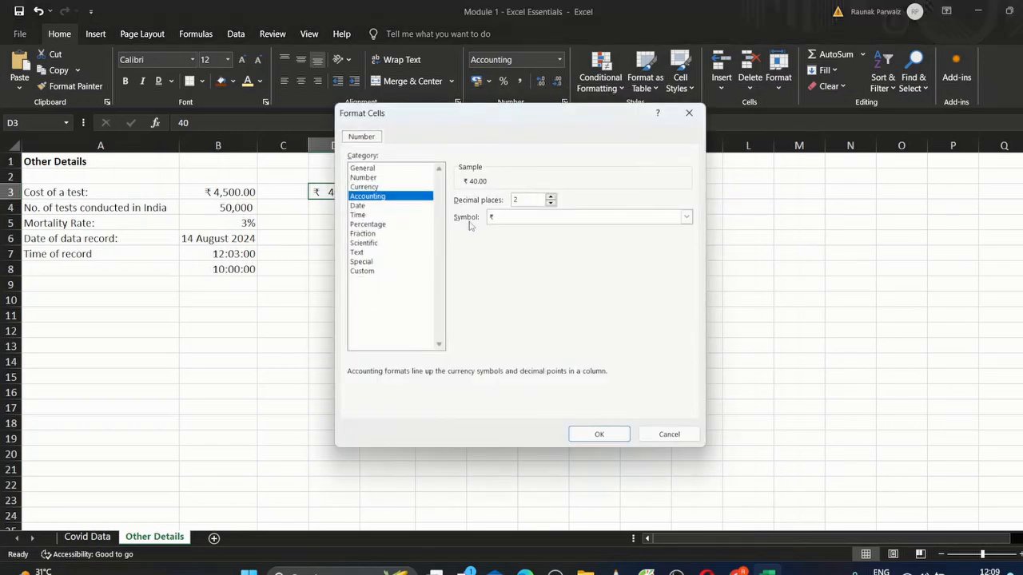
click(685, 218)
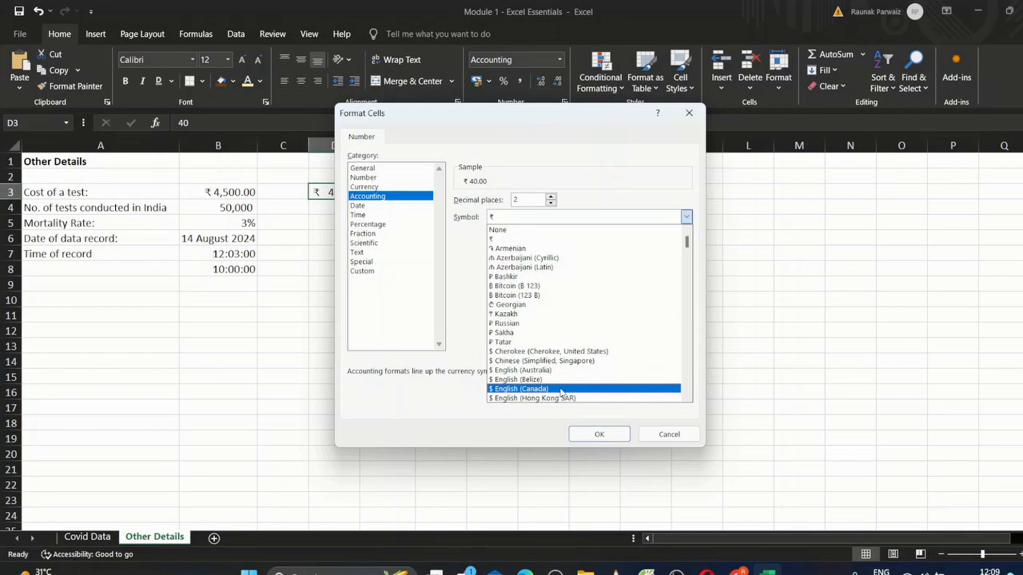
click(599, 435)
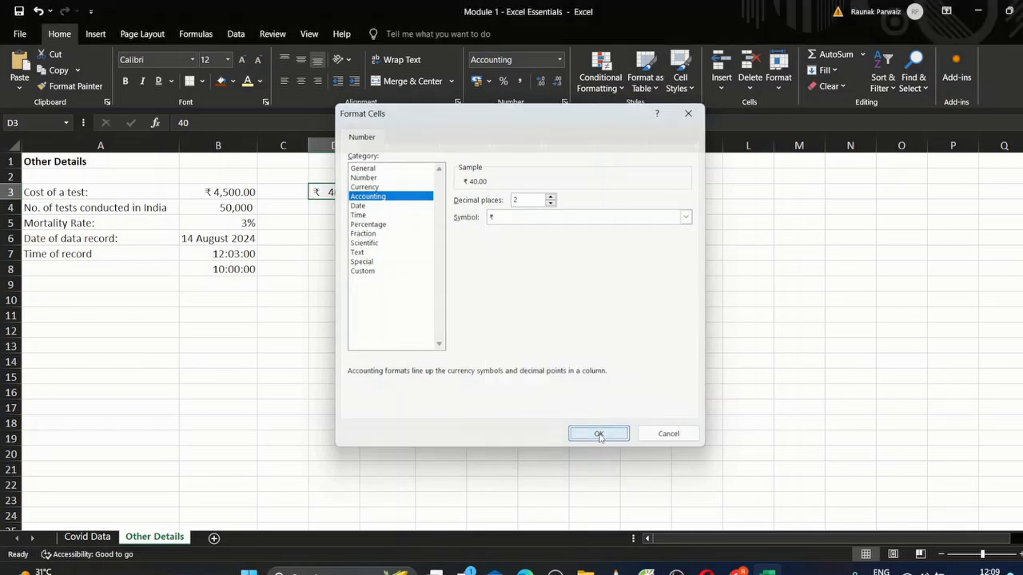
click(340, 219)
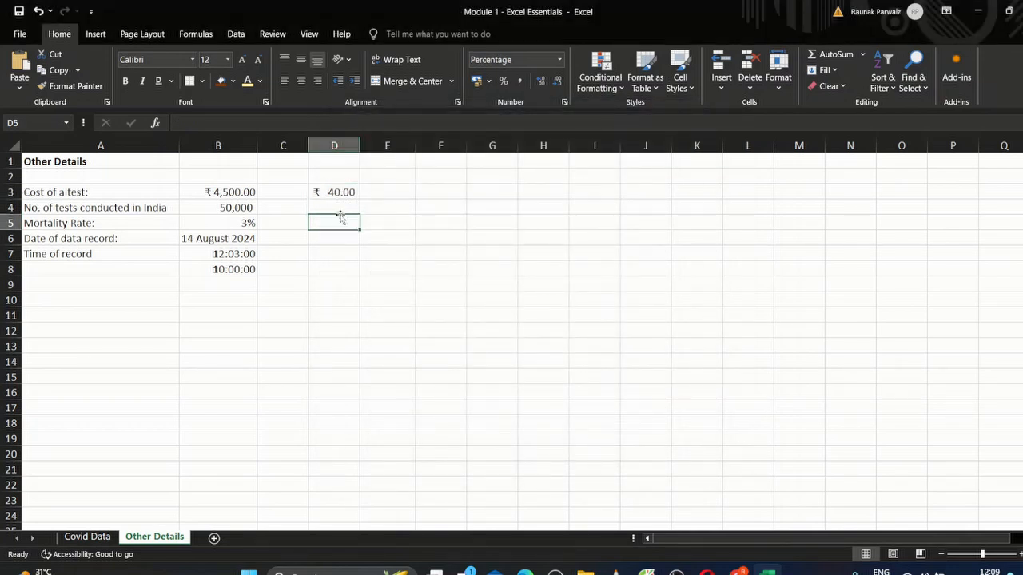